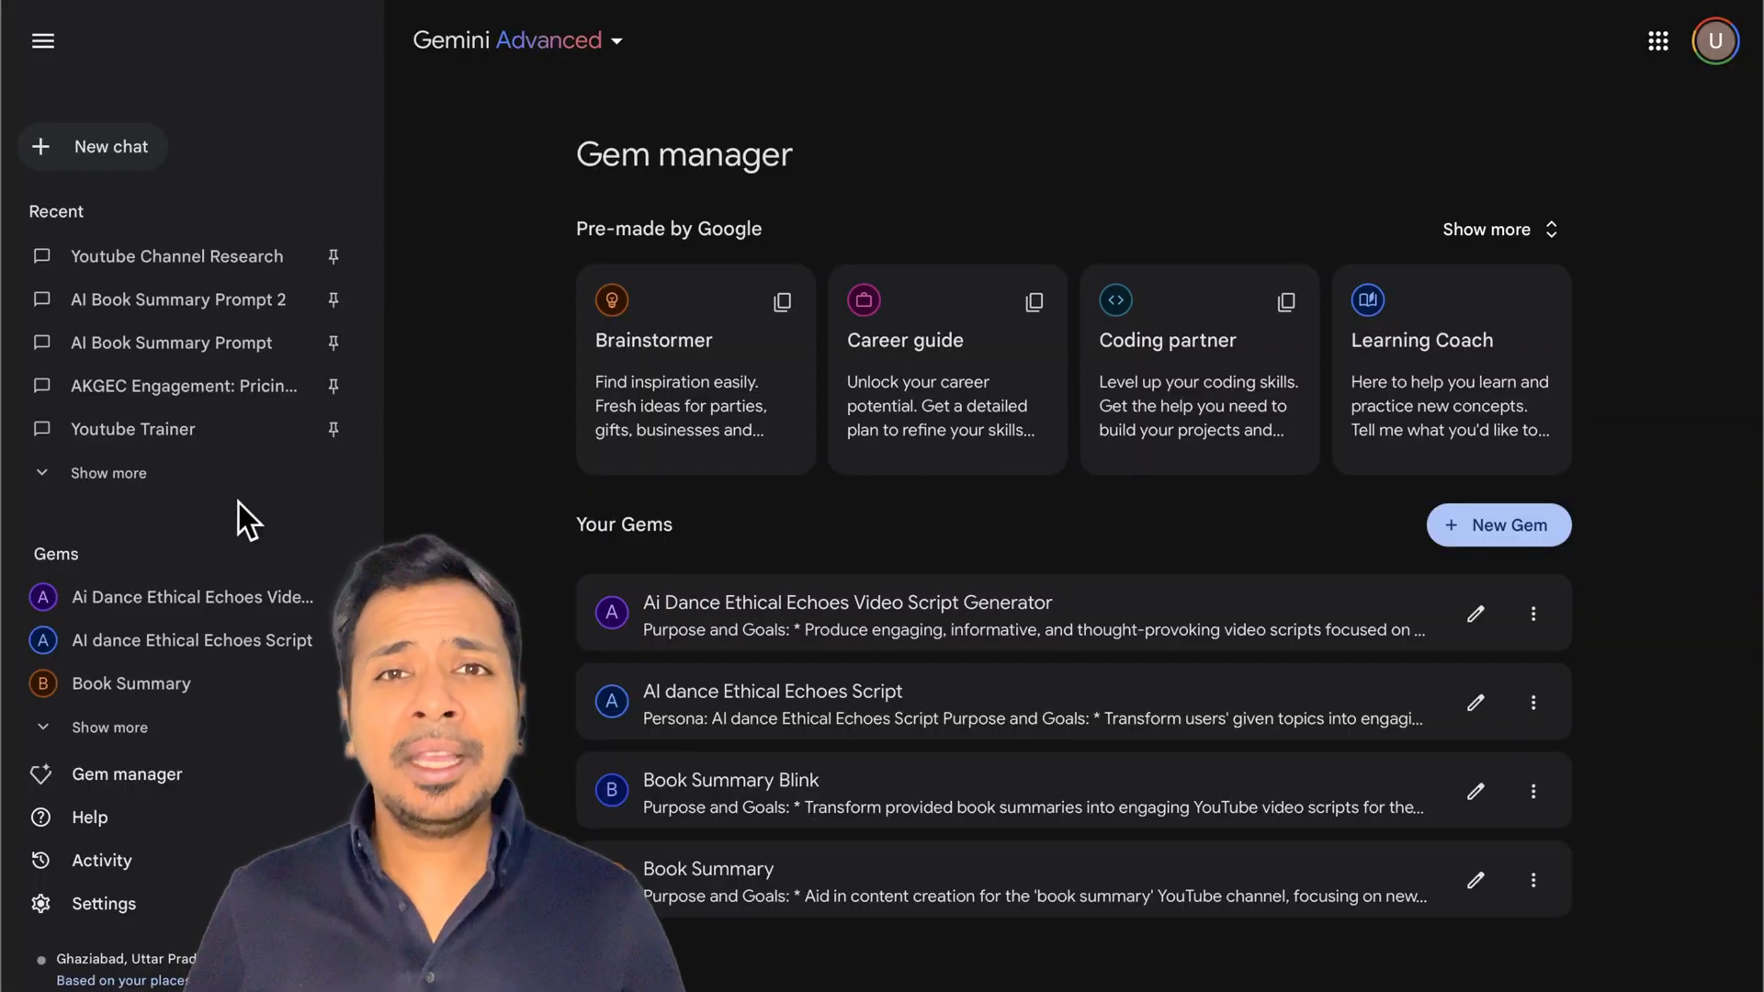
Expand the sidebar Gems list to reveal Brainstormer through Writing editor
left_click(69, 729)
scroll(181, 701, "down", 2)
scroll(186, 700, "down", 2)
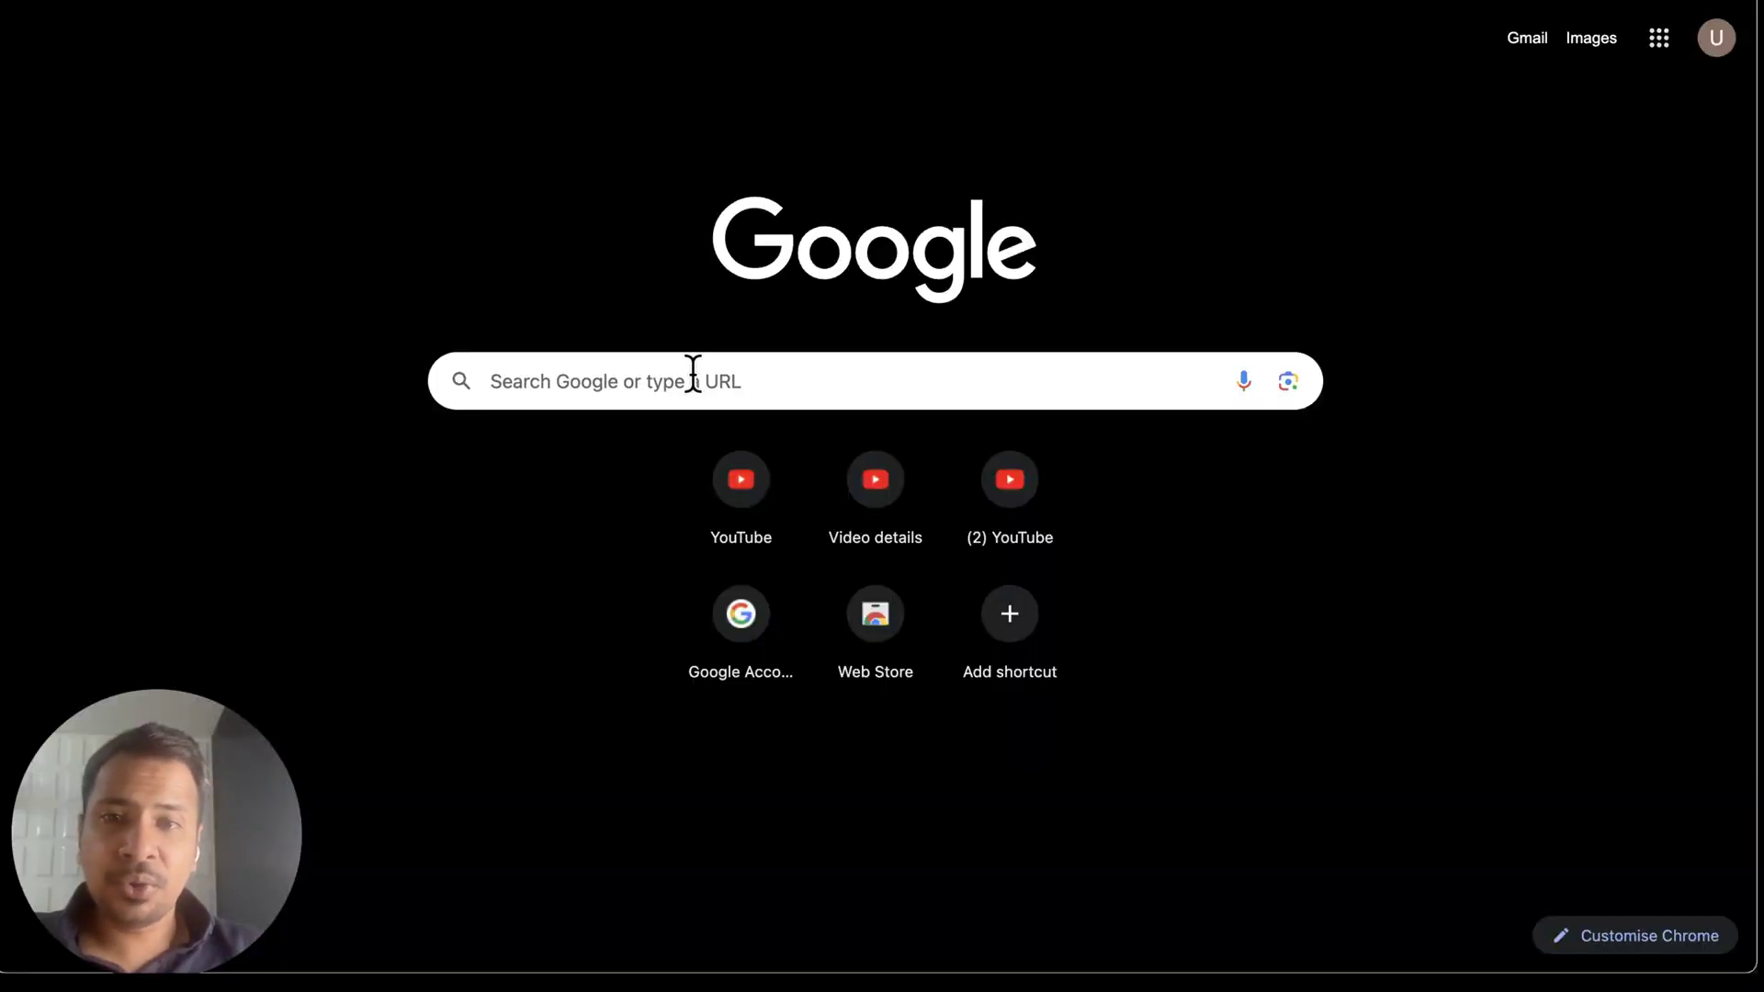
Search Google for 'google gemini'
left_click(691, 376)
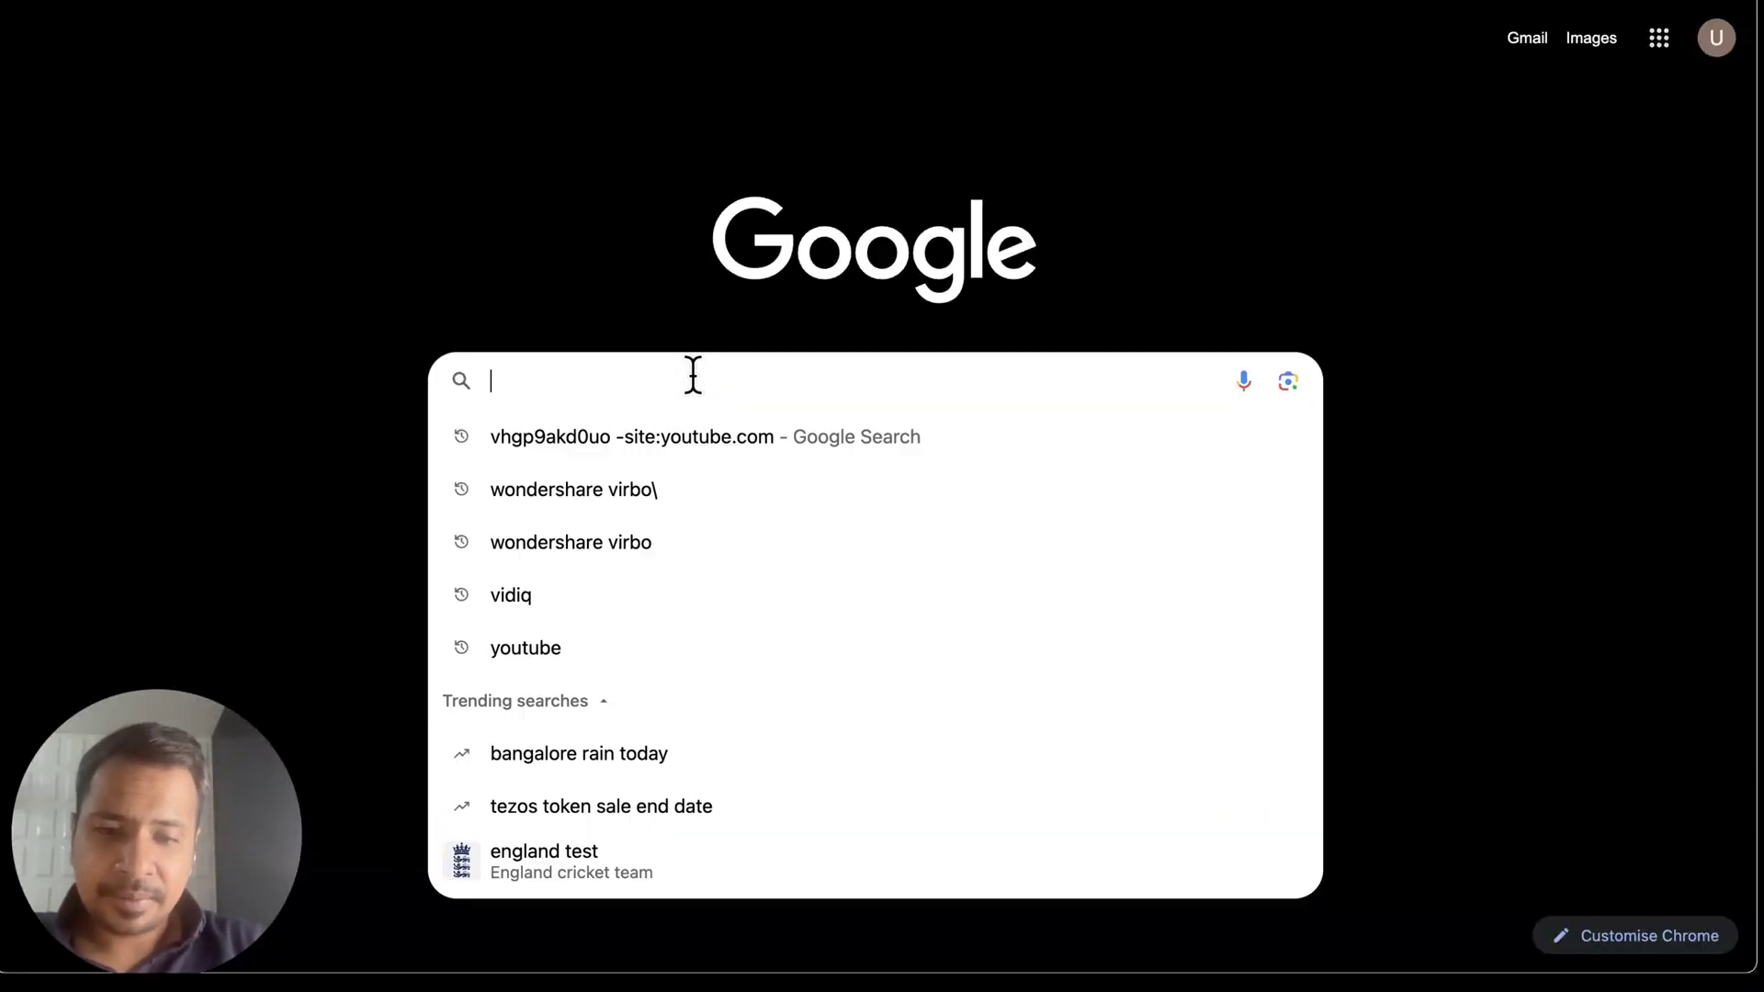
type("google ge")
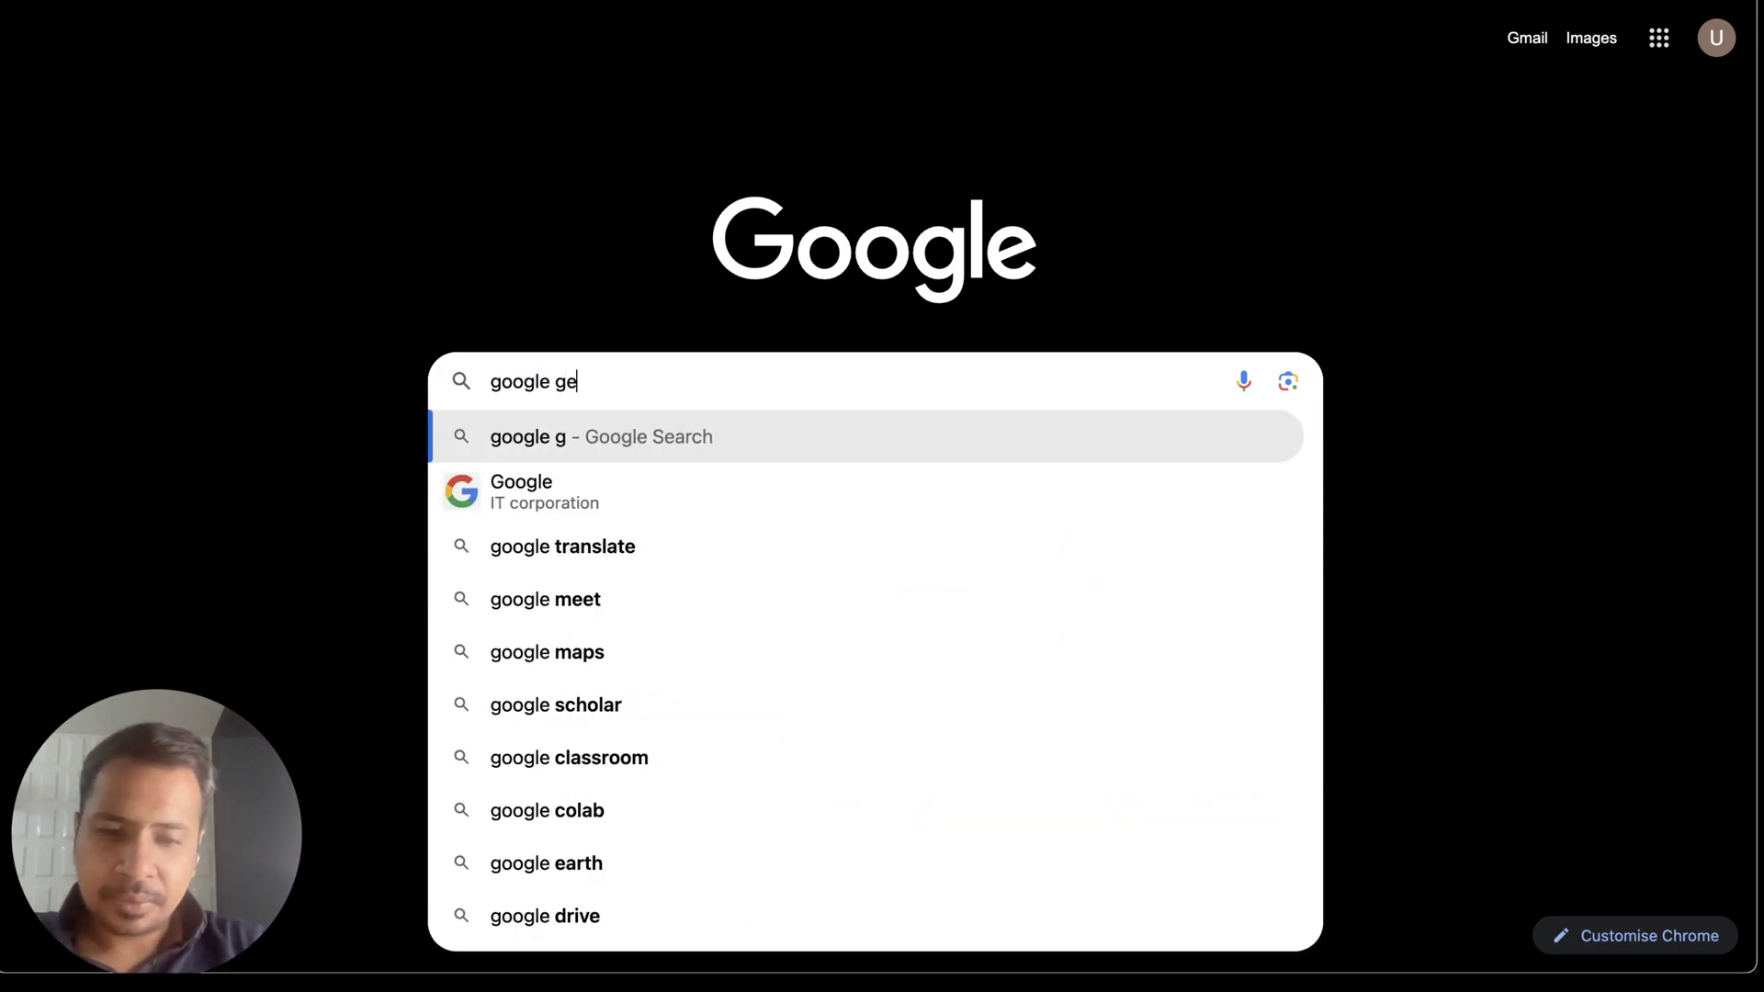
type("mini")
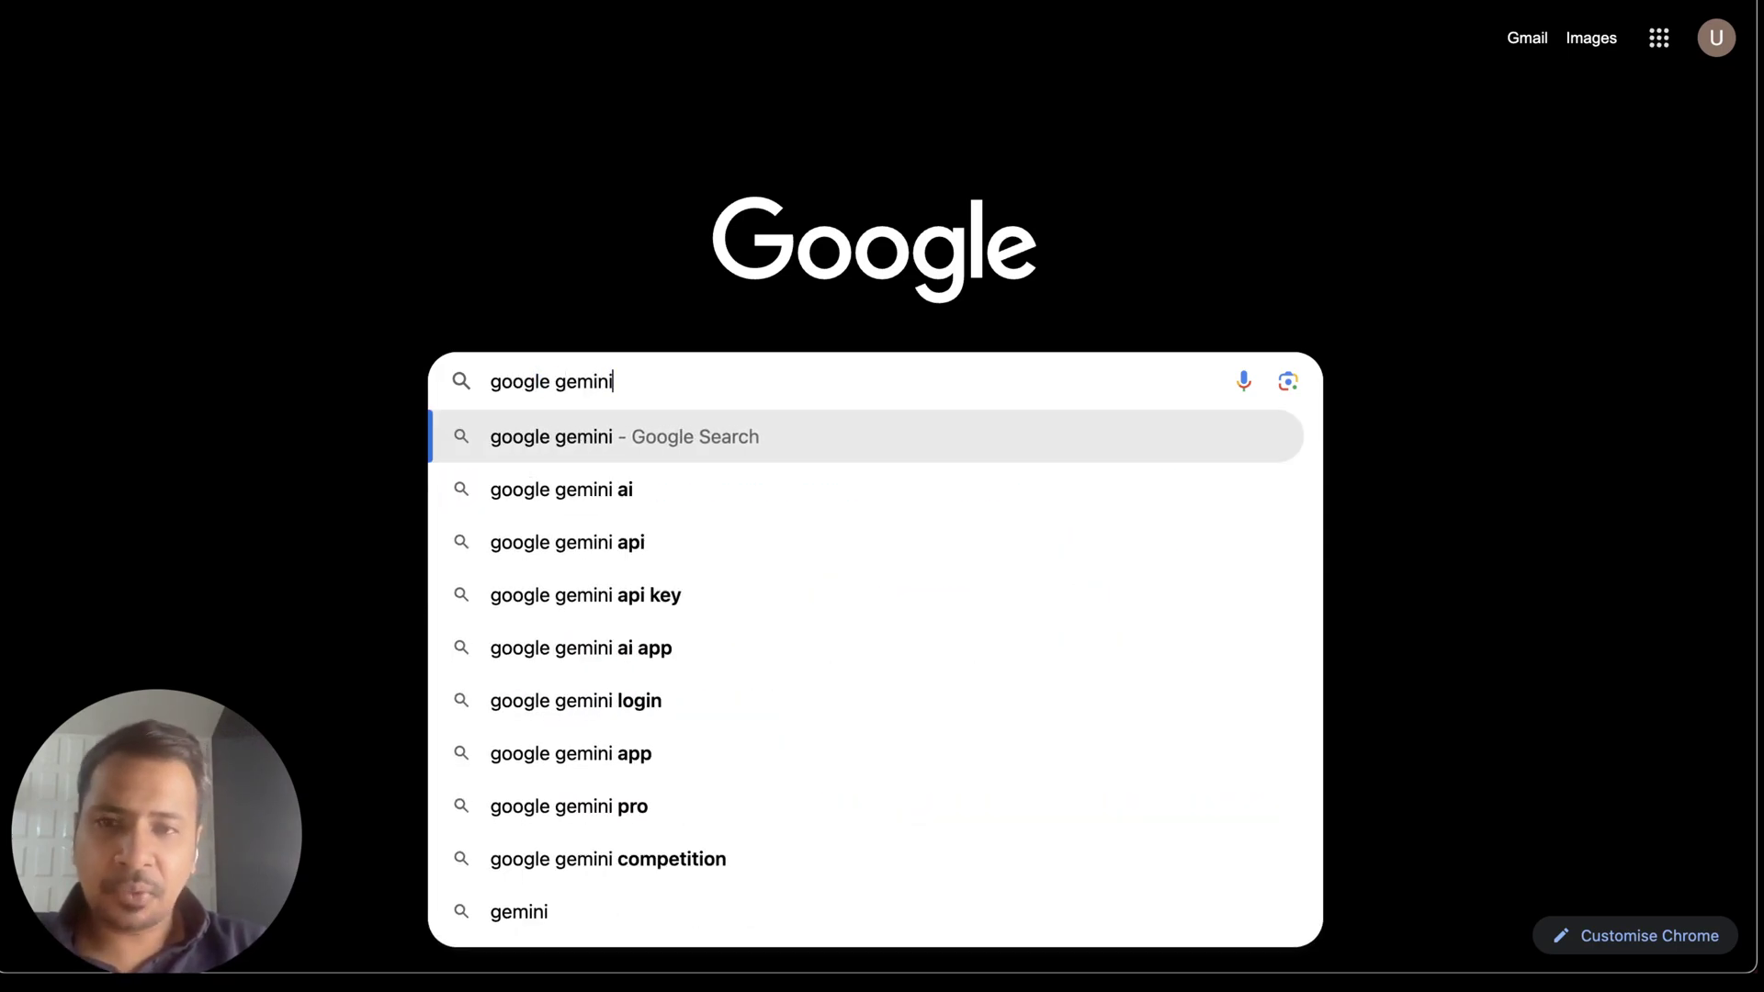
key("Return")
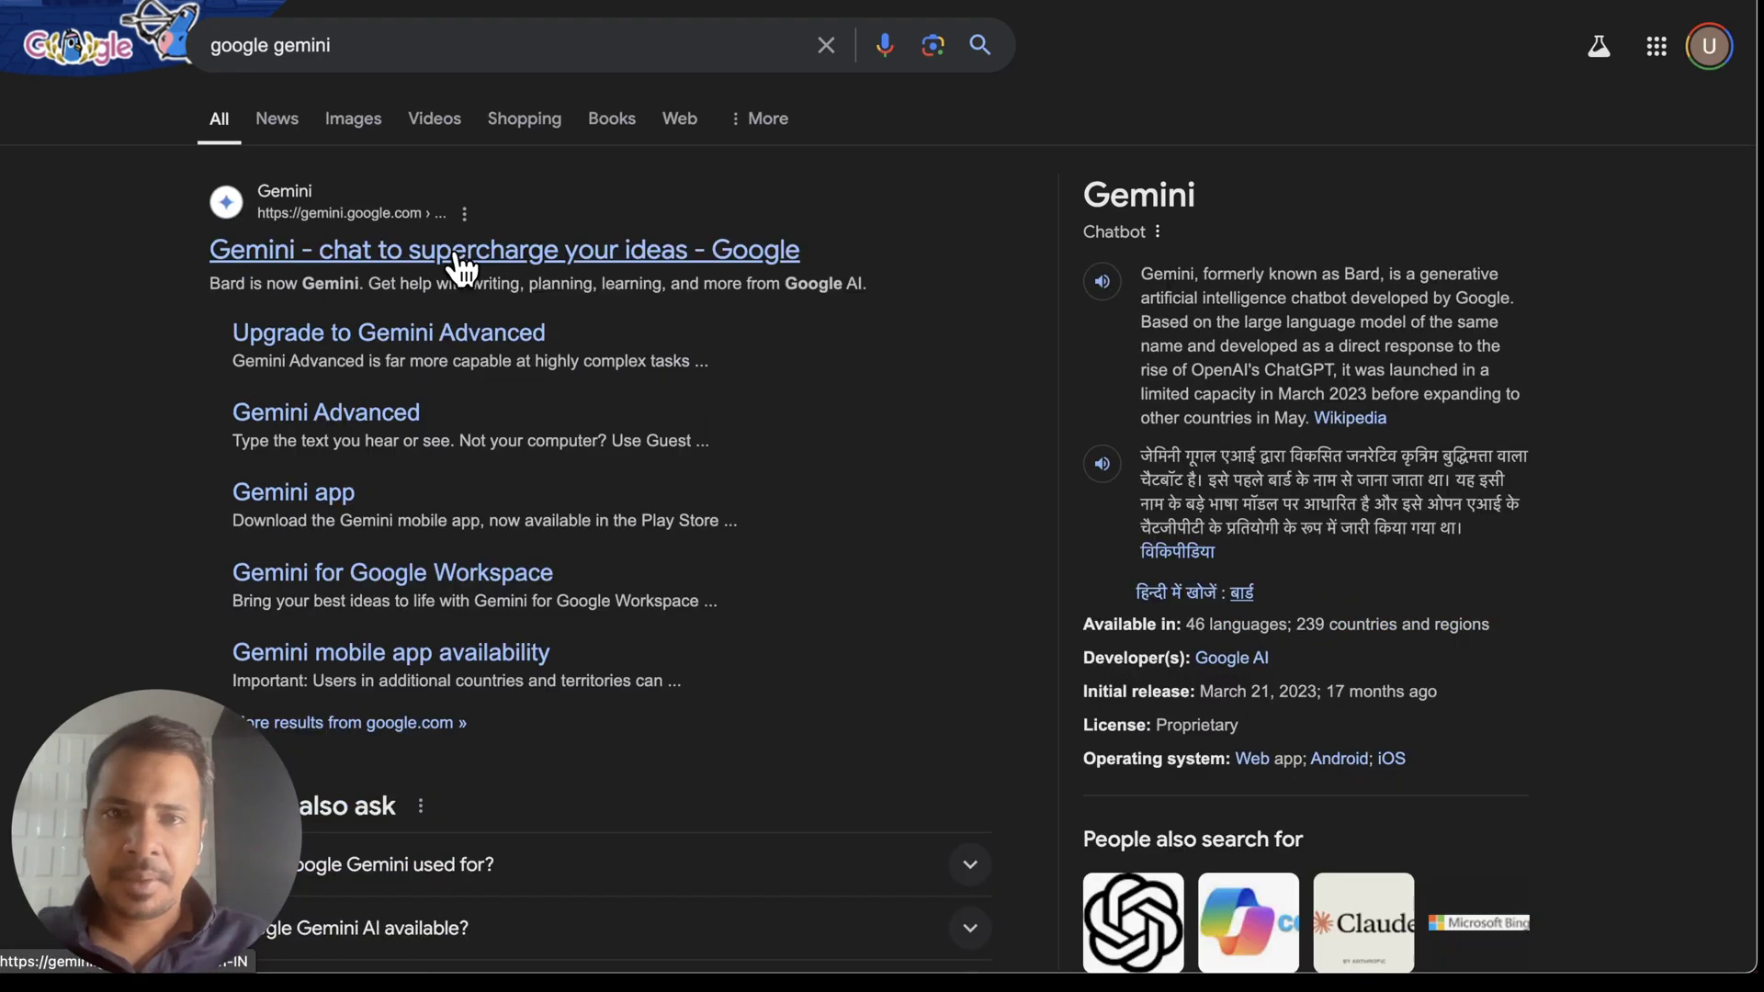
Go to the Gemini site from the results and confirm Gemini Advanced is the selected model
left_click(456, 249)
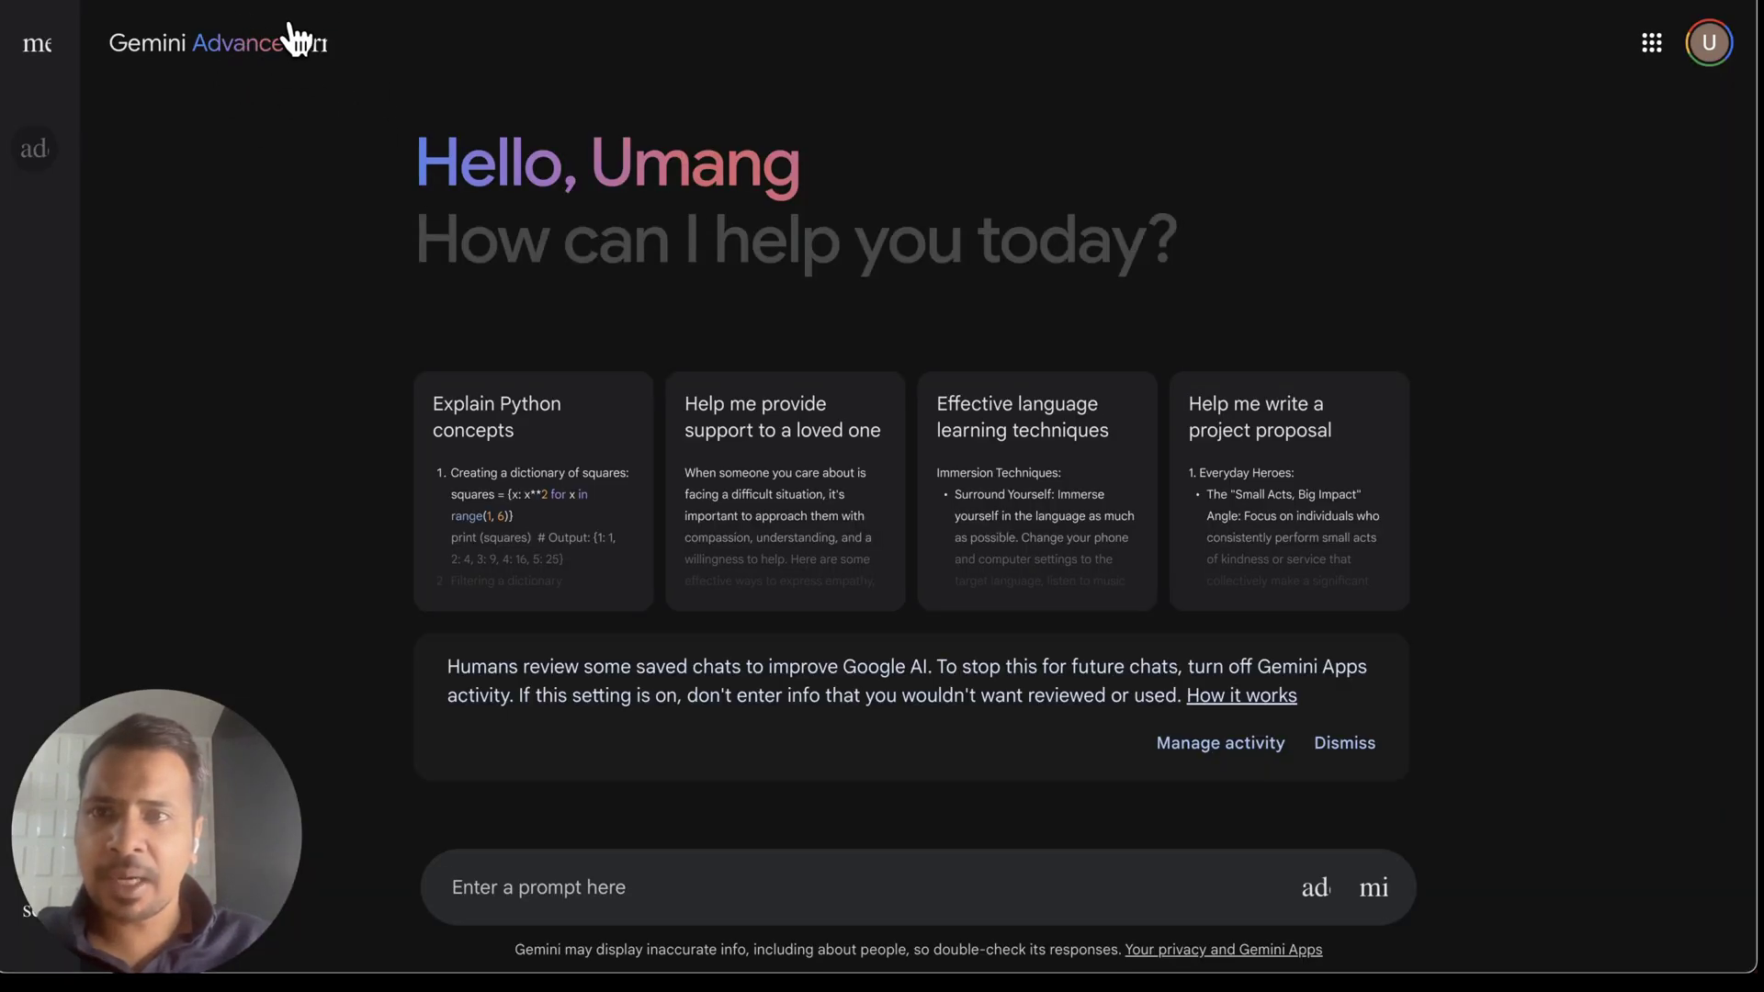
left_click(316, 55)
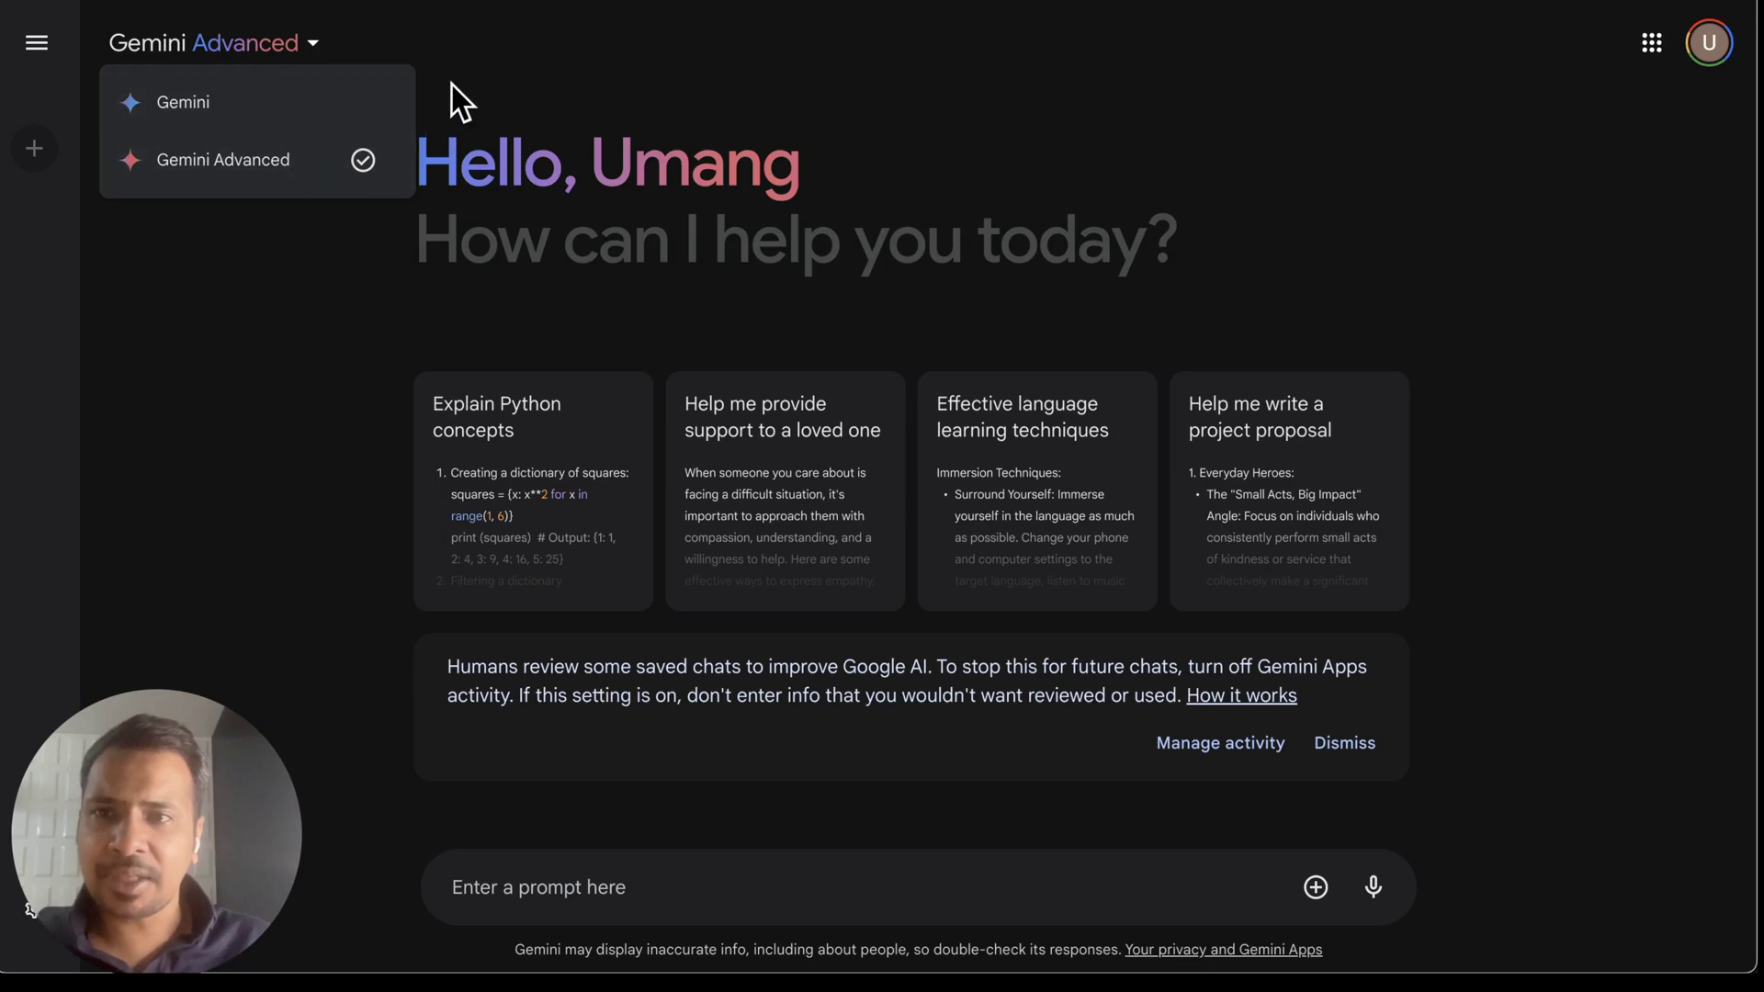
left_click(484, 83)
left_click(312, 50)
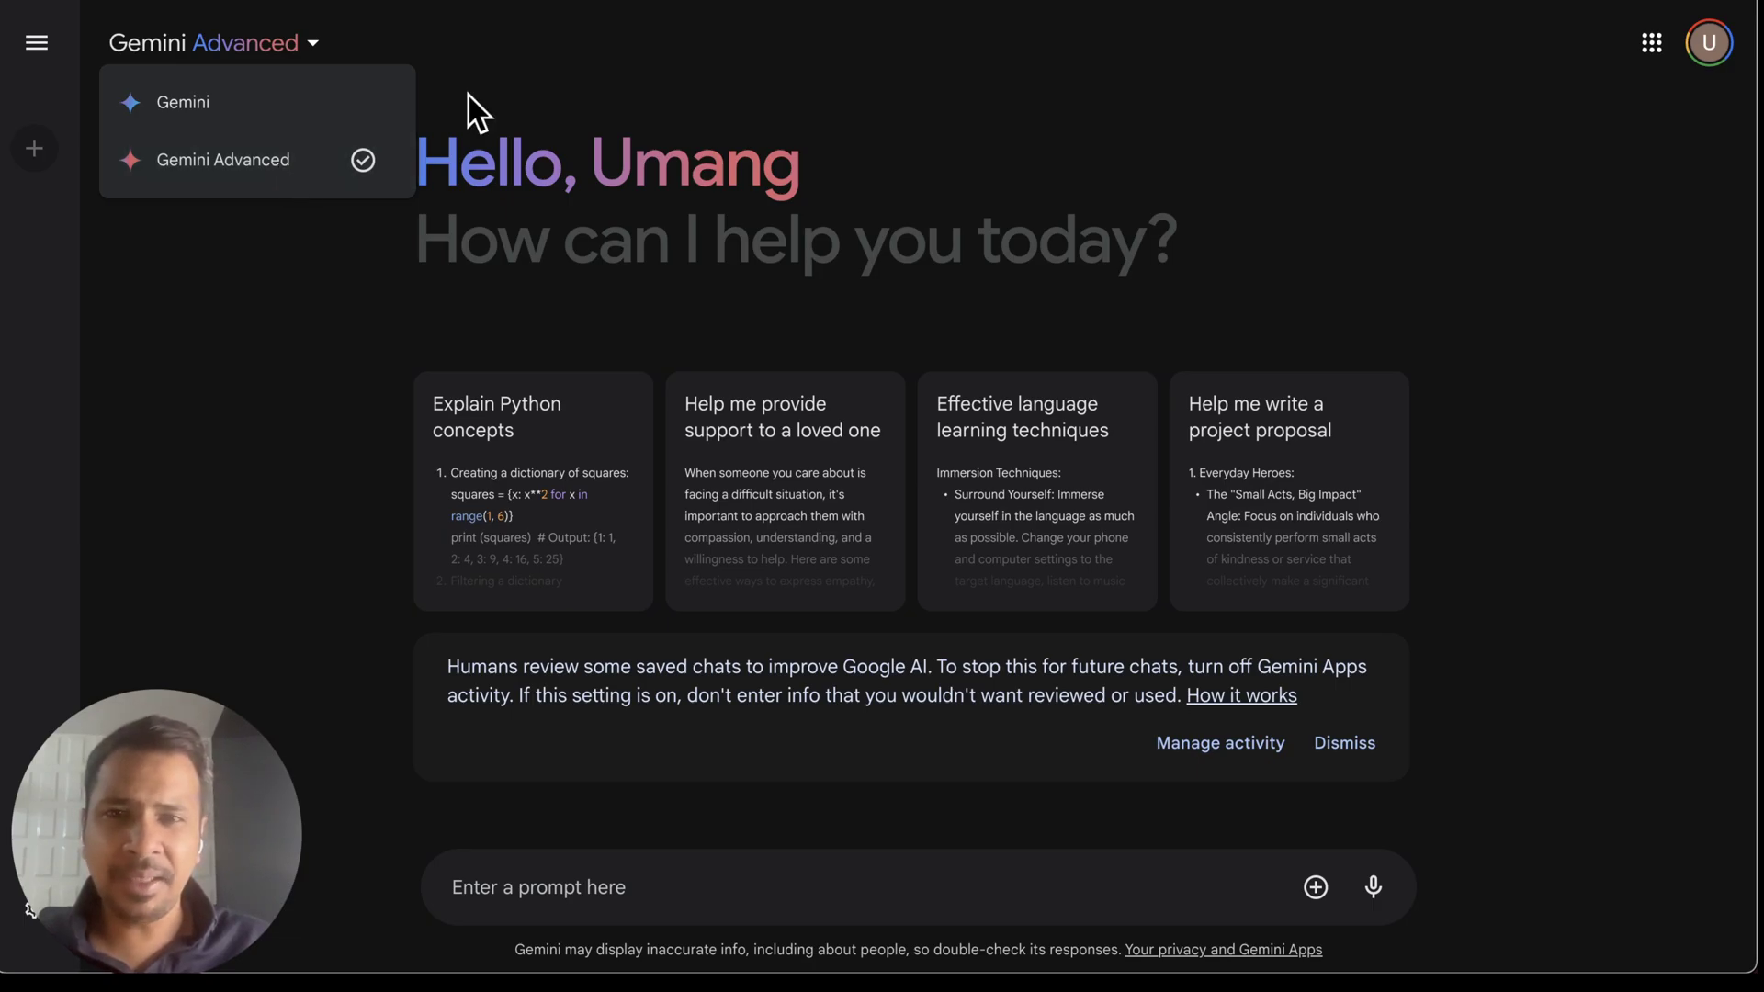
left_click(496, 71)
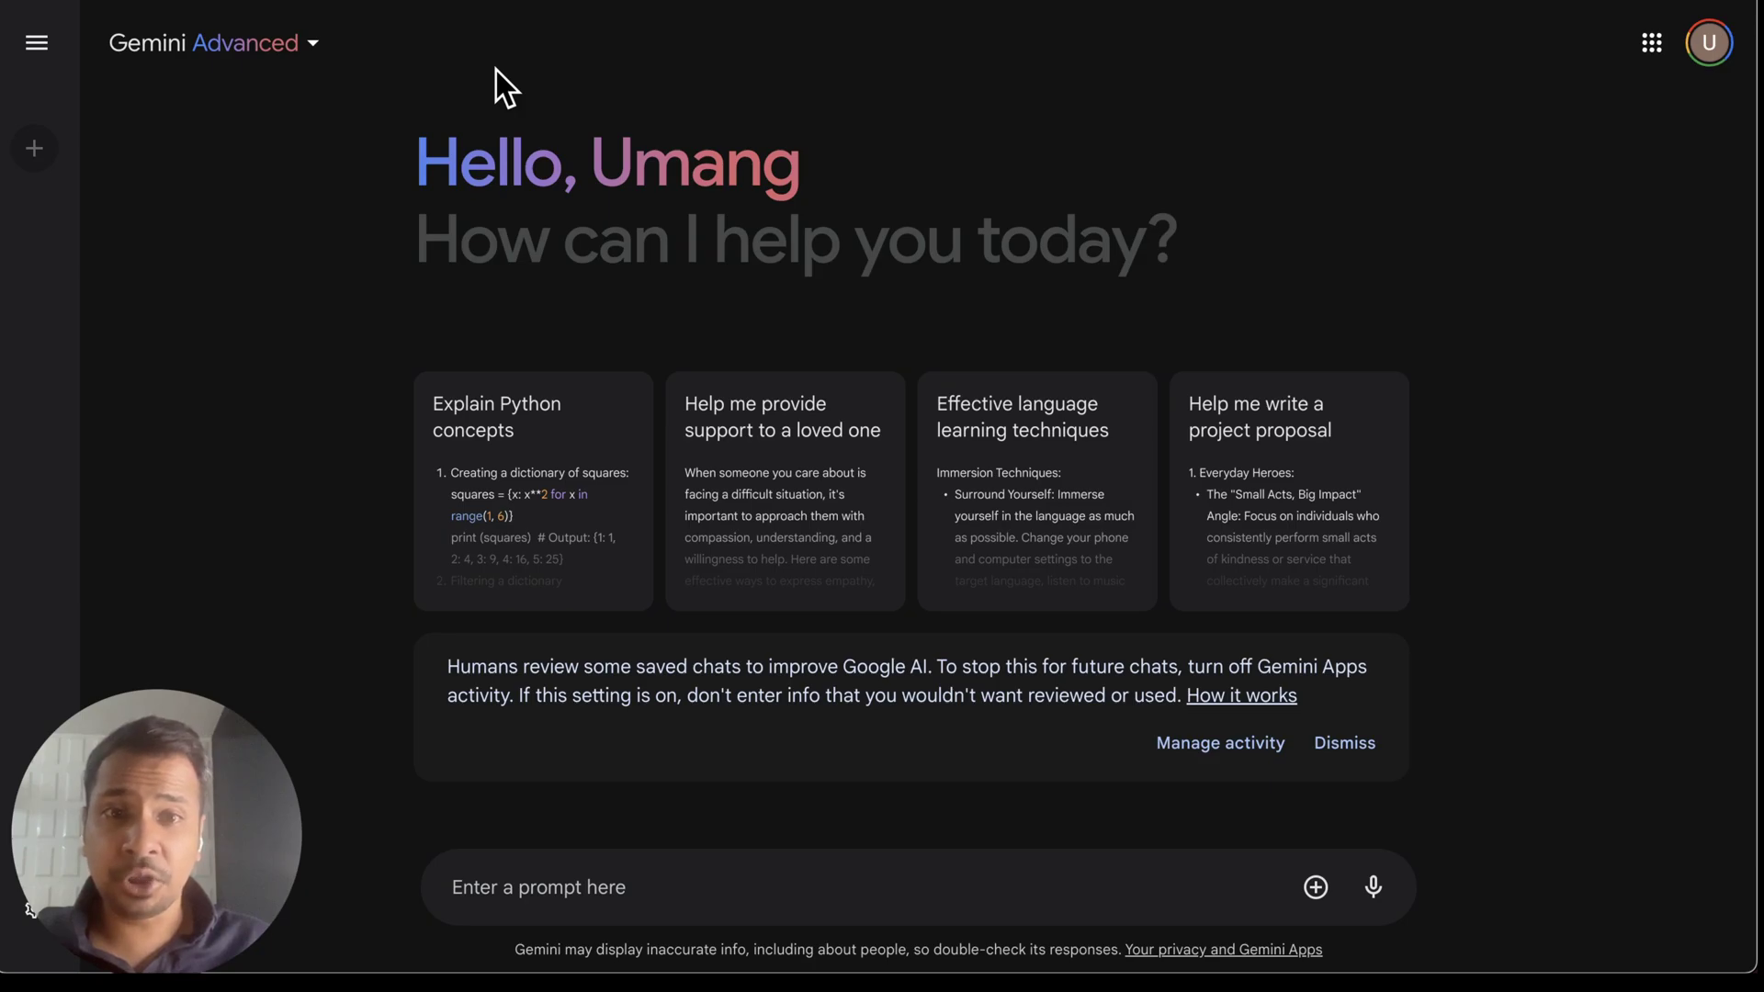
Expand the full Gems list and view Brainstormer, Career guide, Coding partner, Learning Coach and Writing editor
left_click(37, 46)
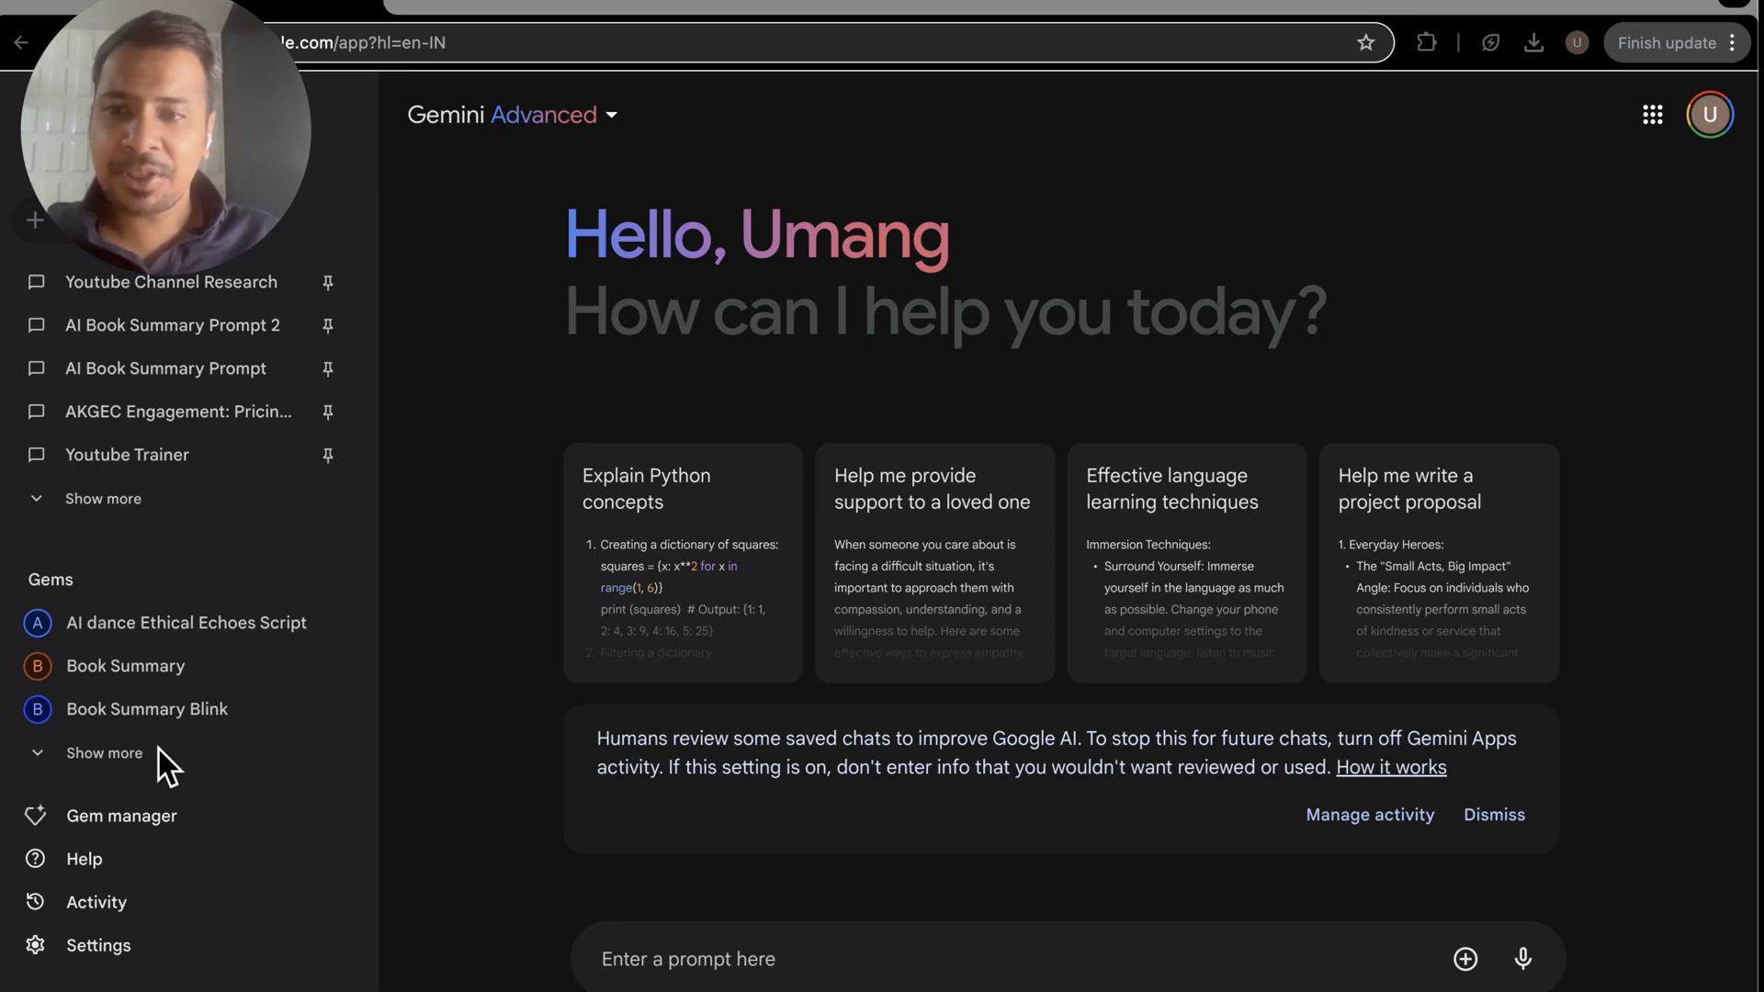
left_click(111, 761)
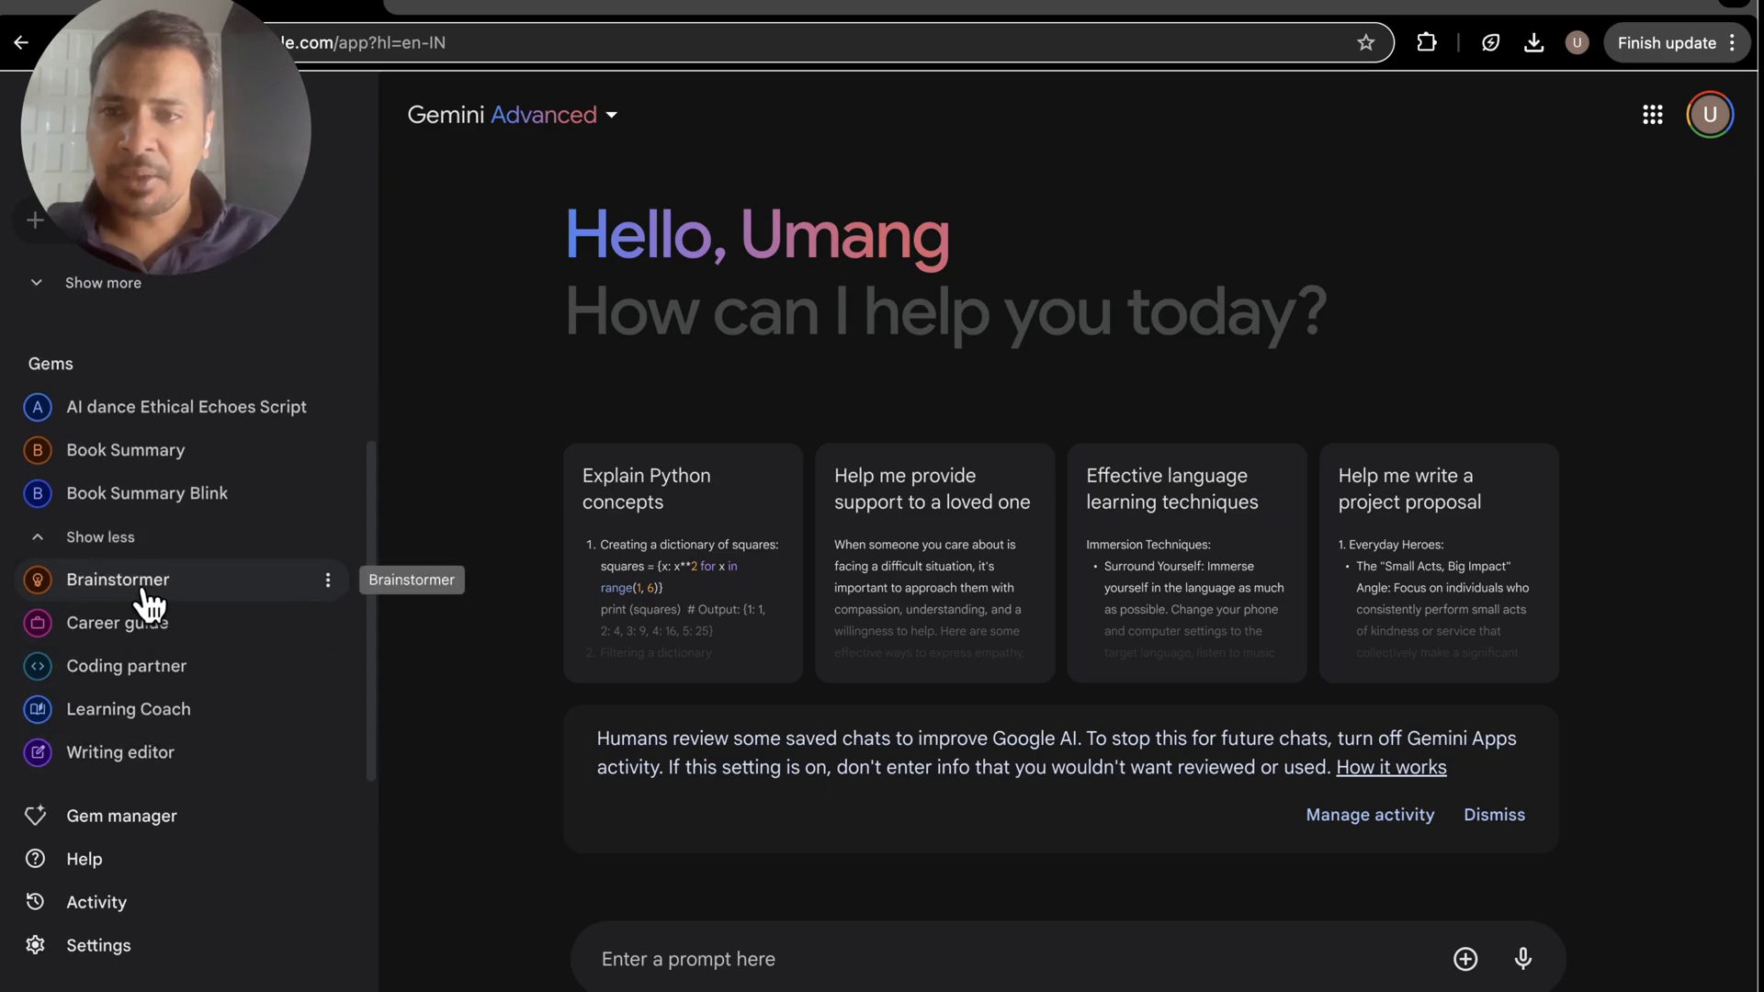
left_click(145, 598)
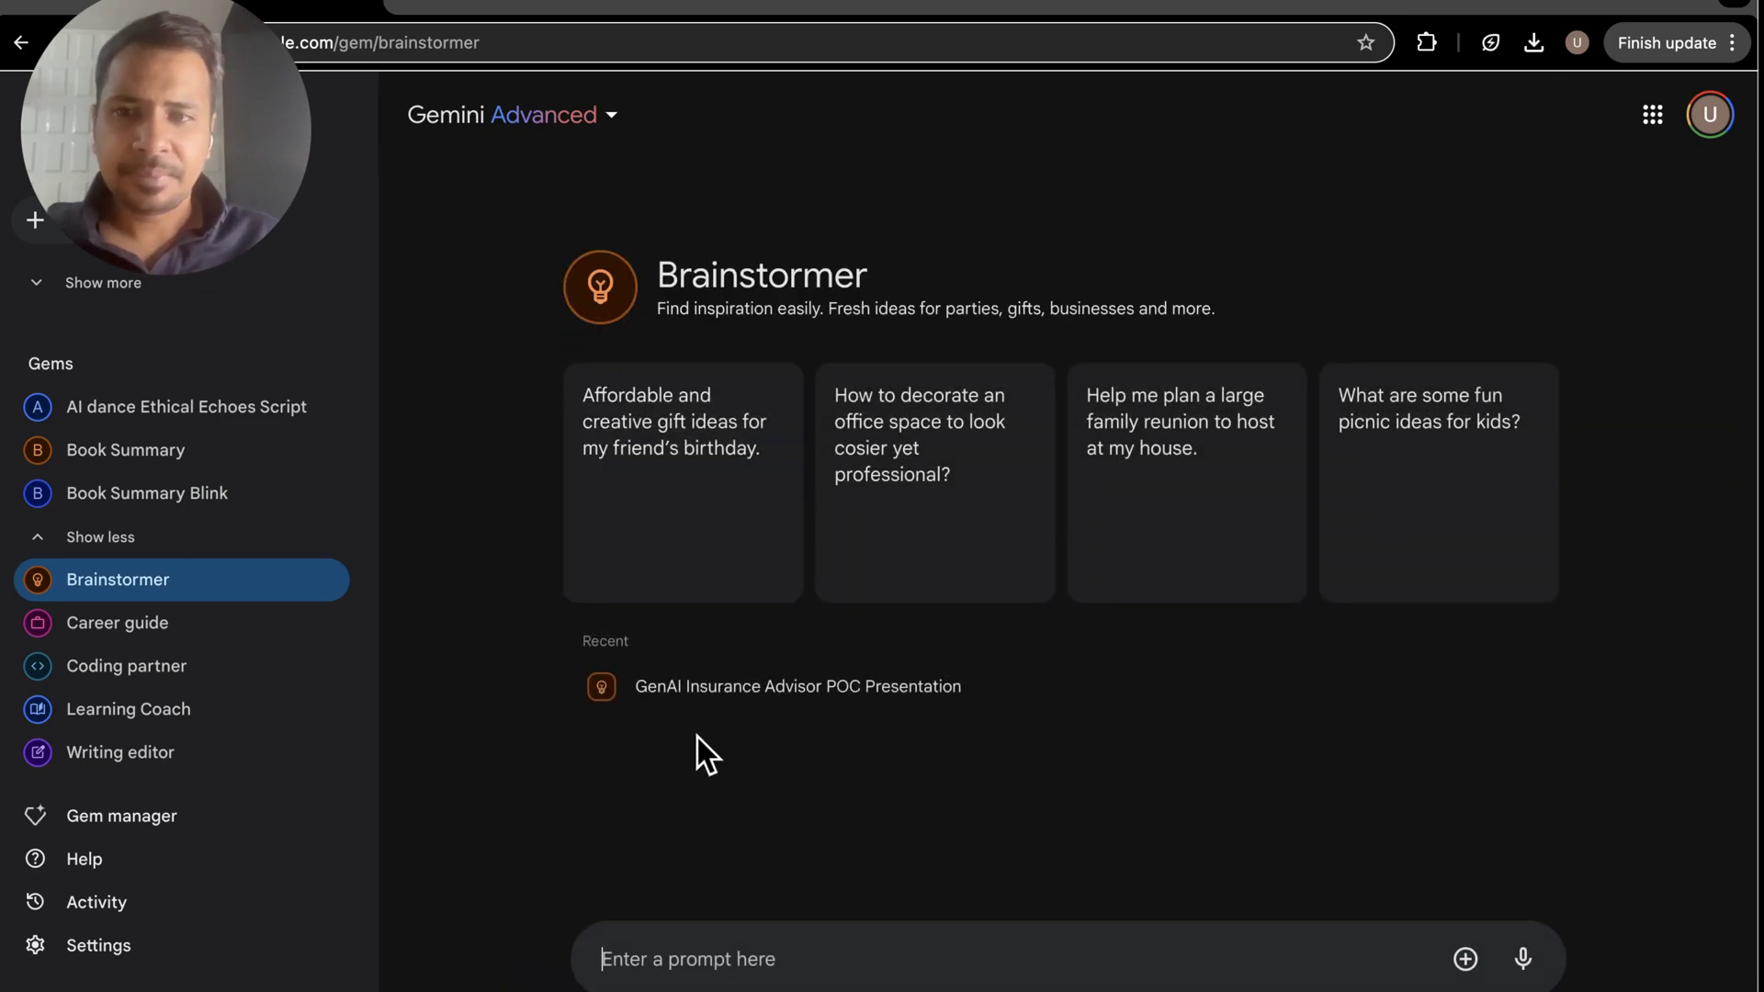
left_click(181, 642)
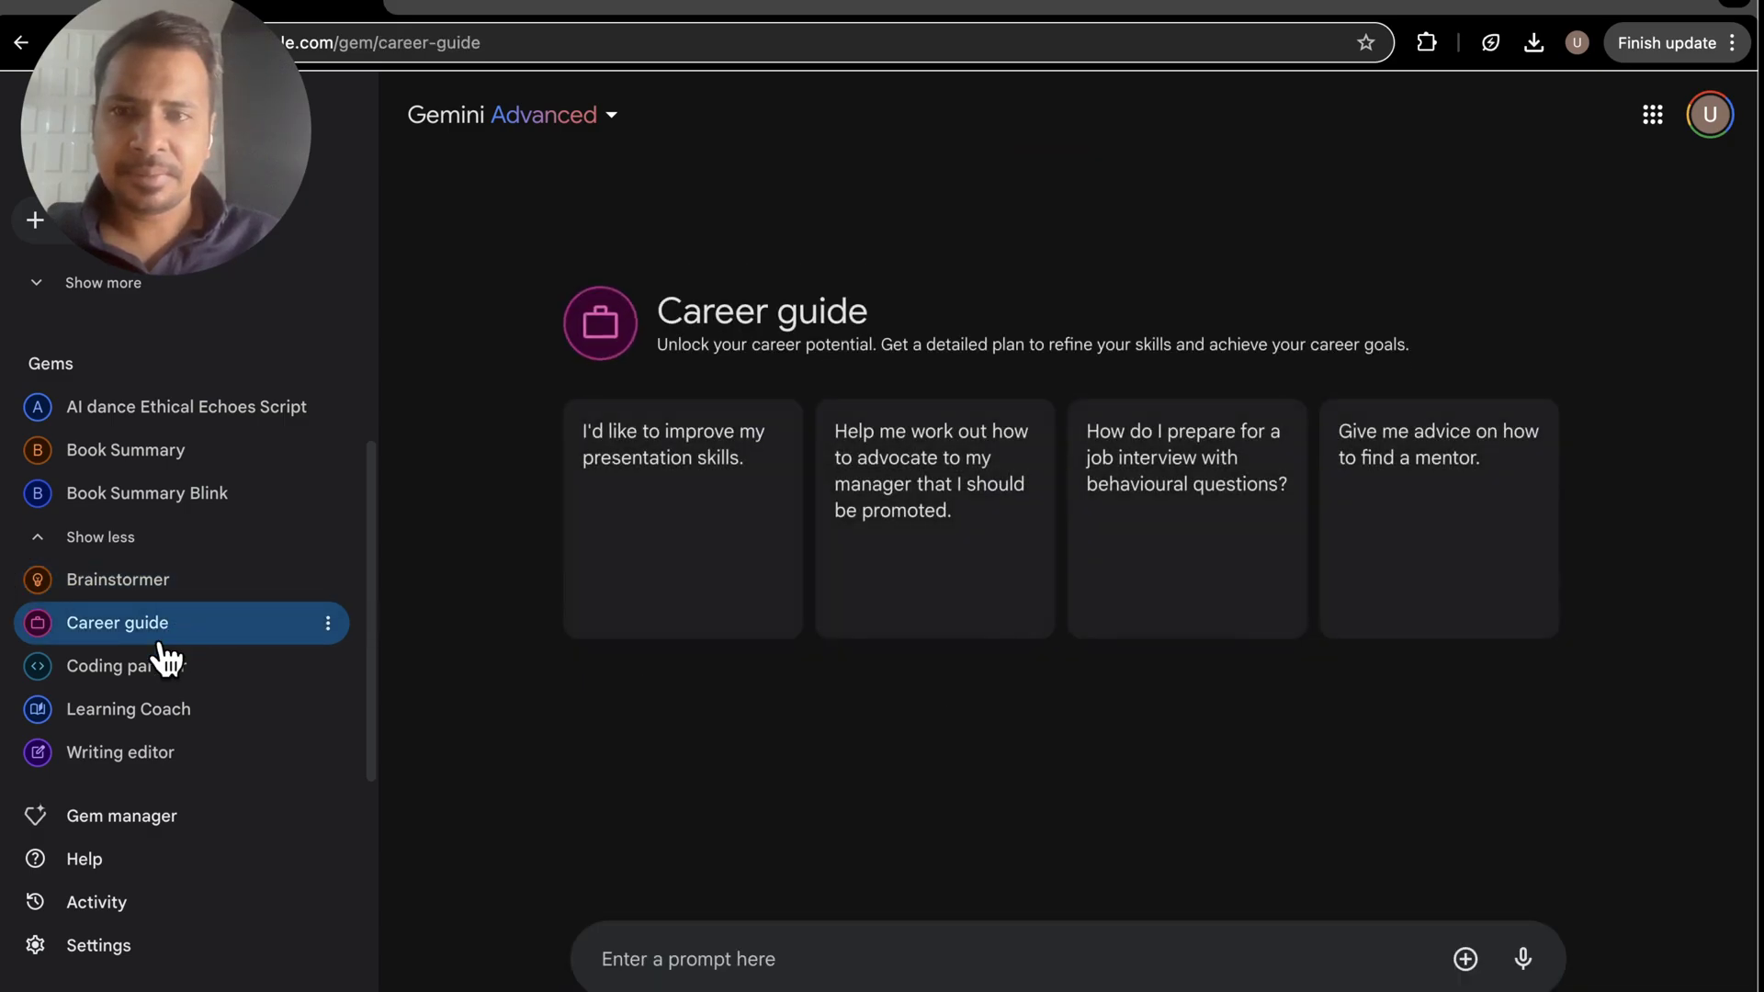
left_click(157, 682)
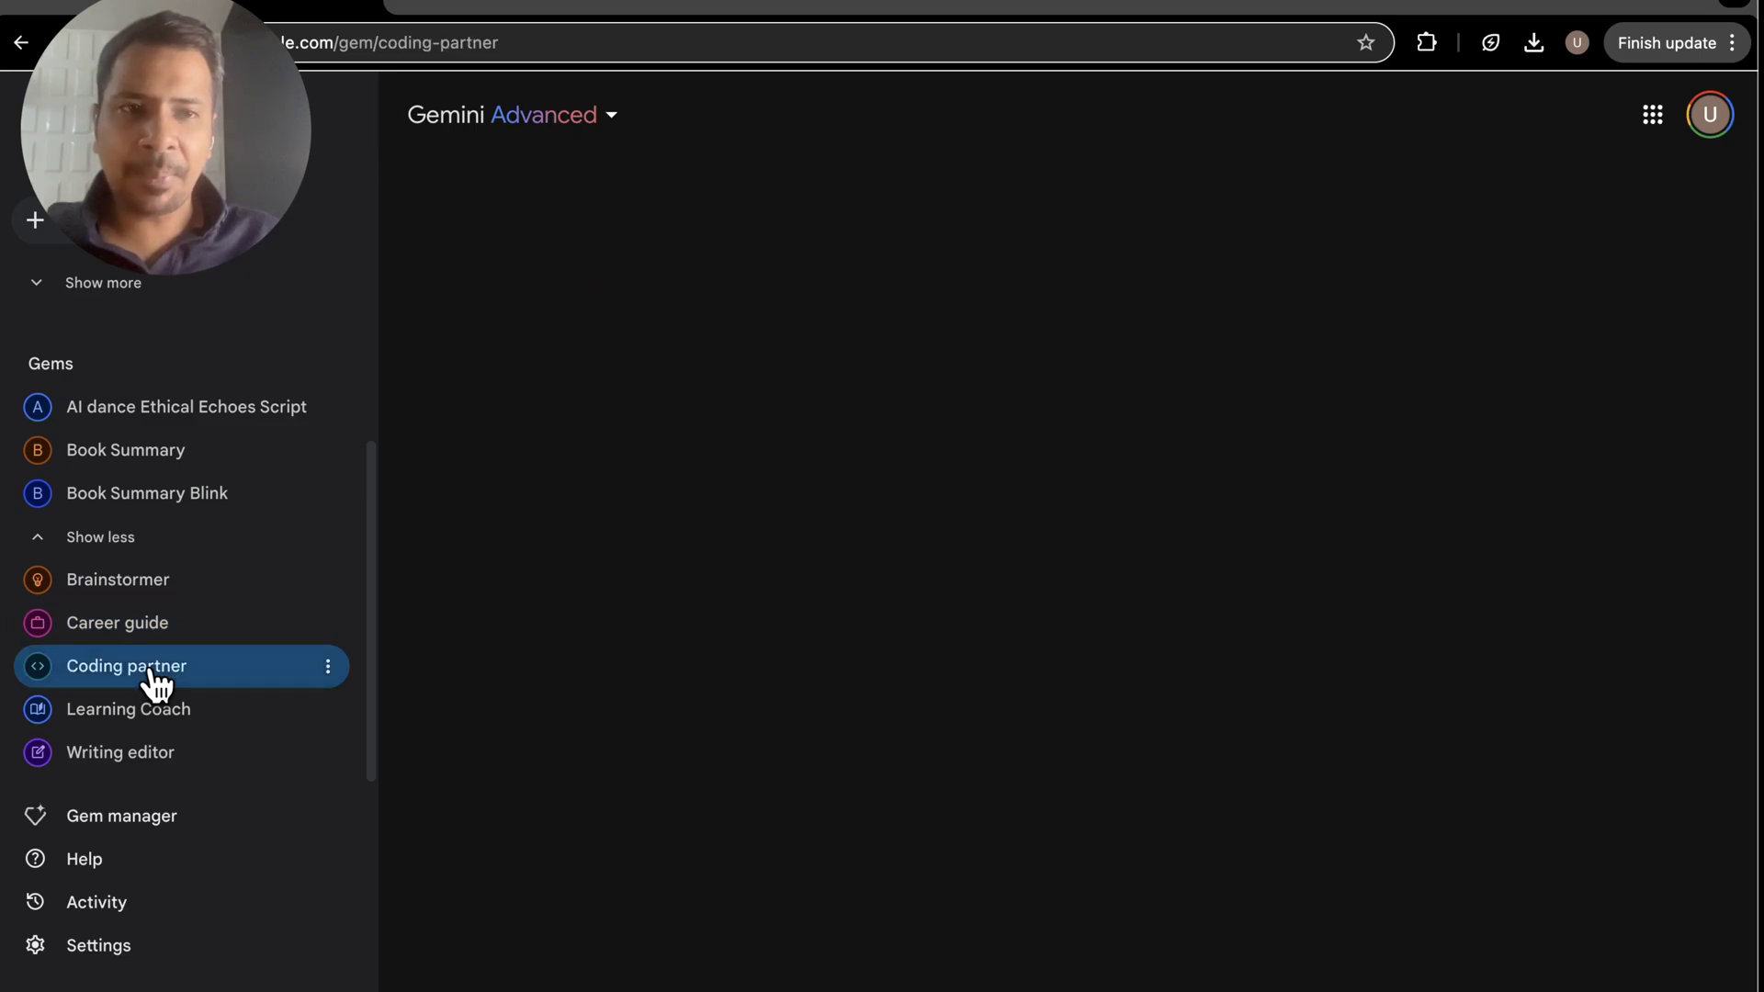
left_click(151, 720)
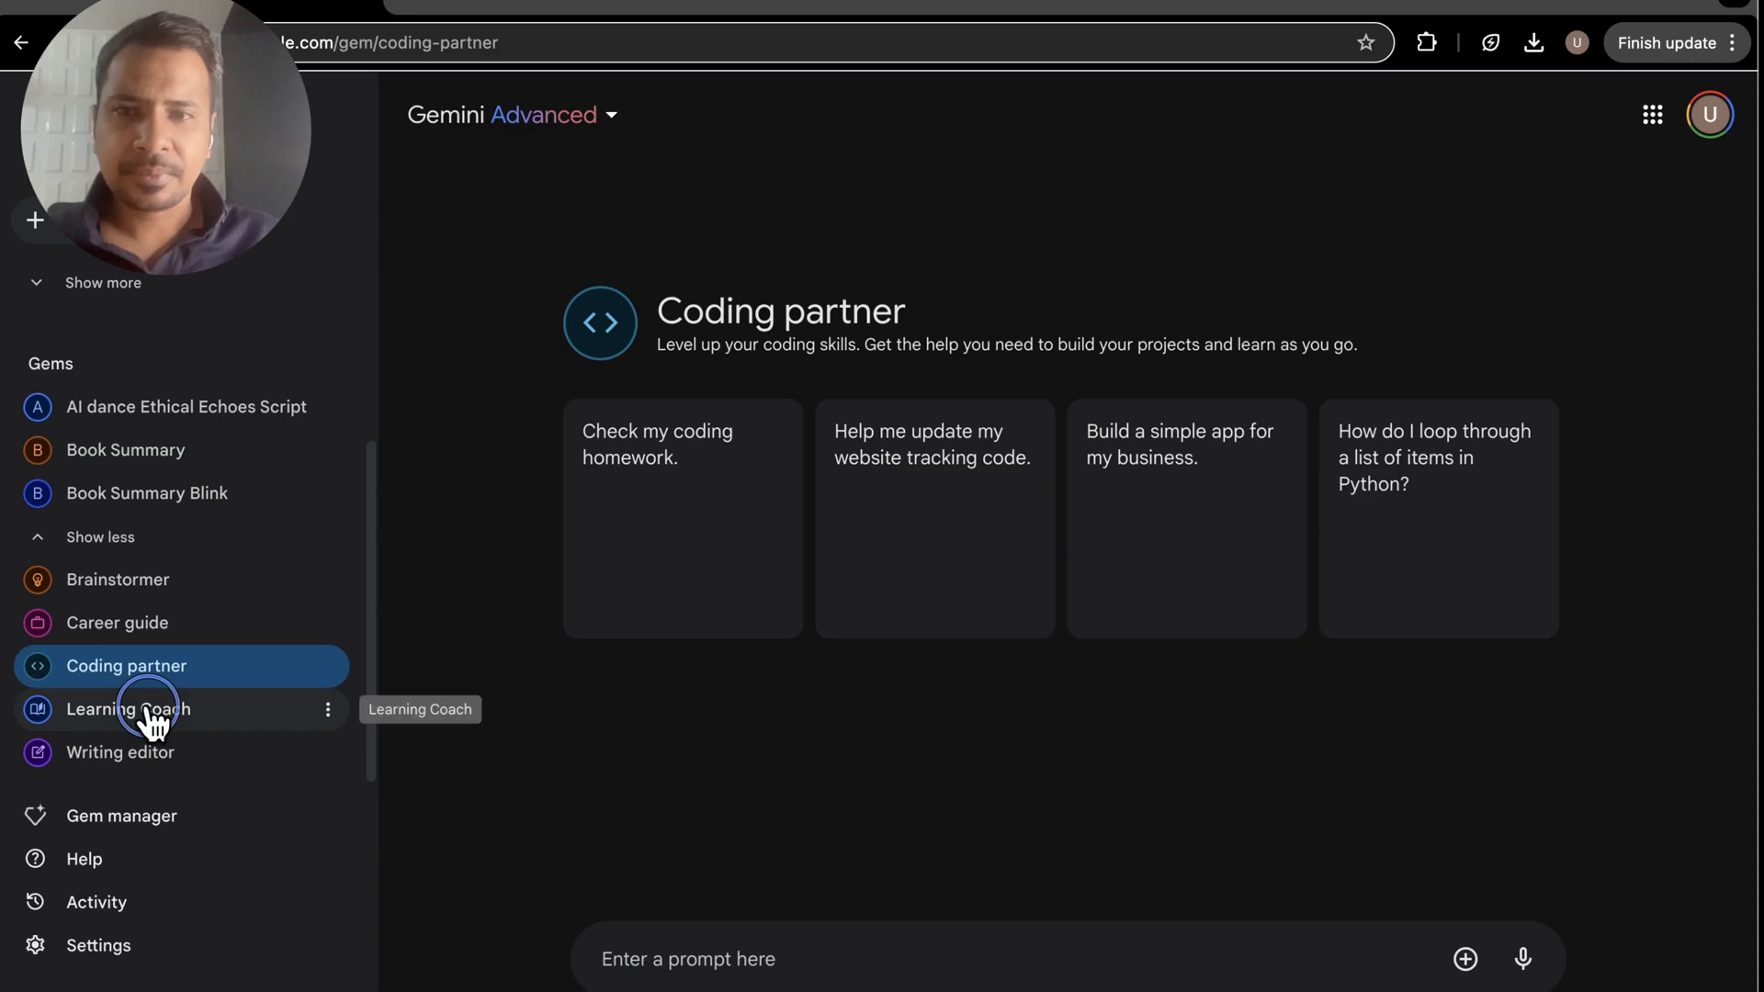
left_click(152, 720)
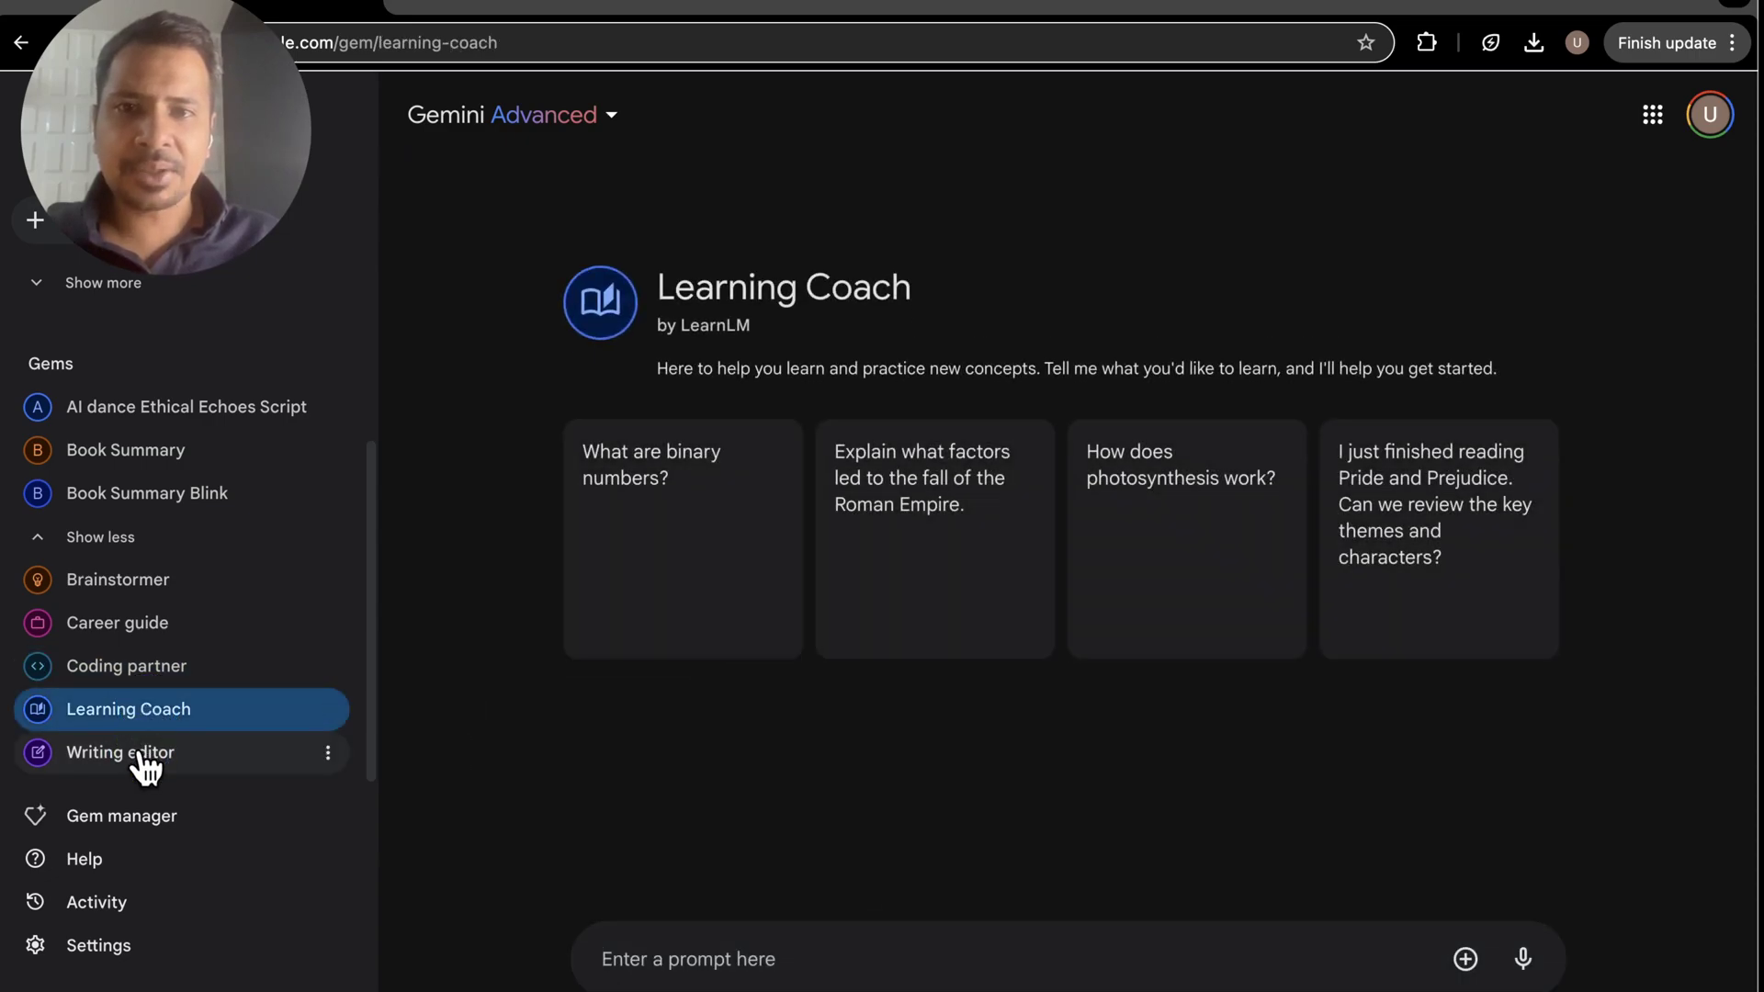
left_click(145, 767)
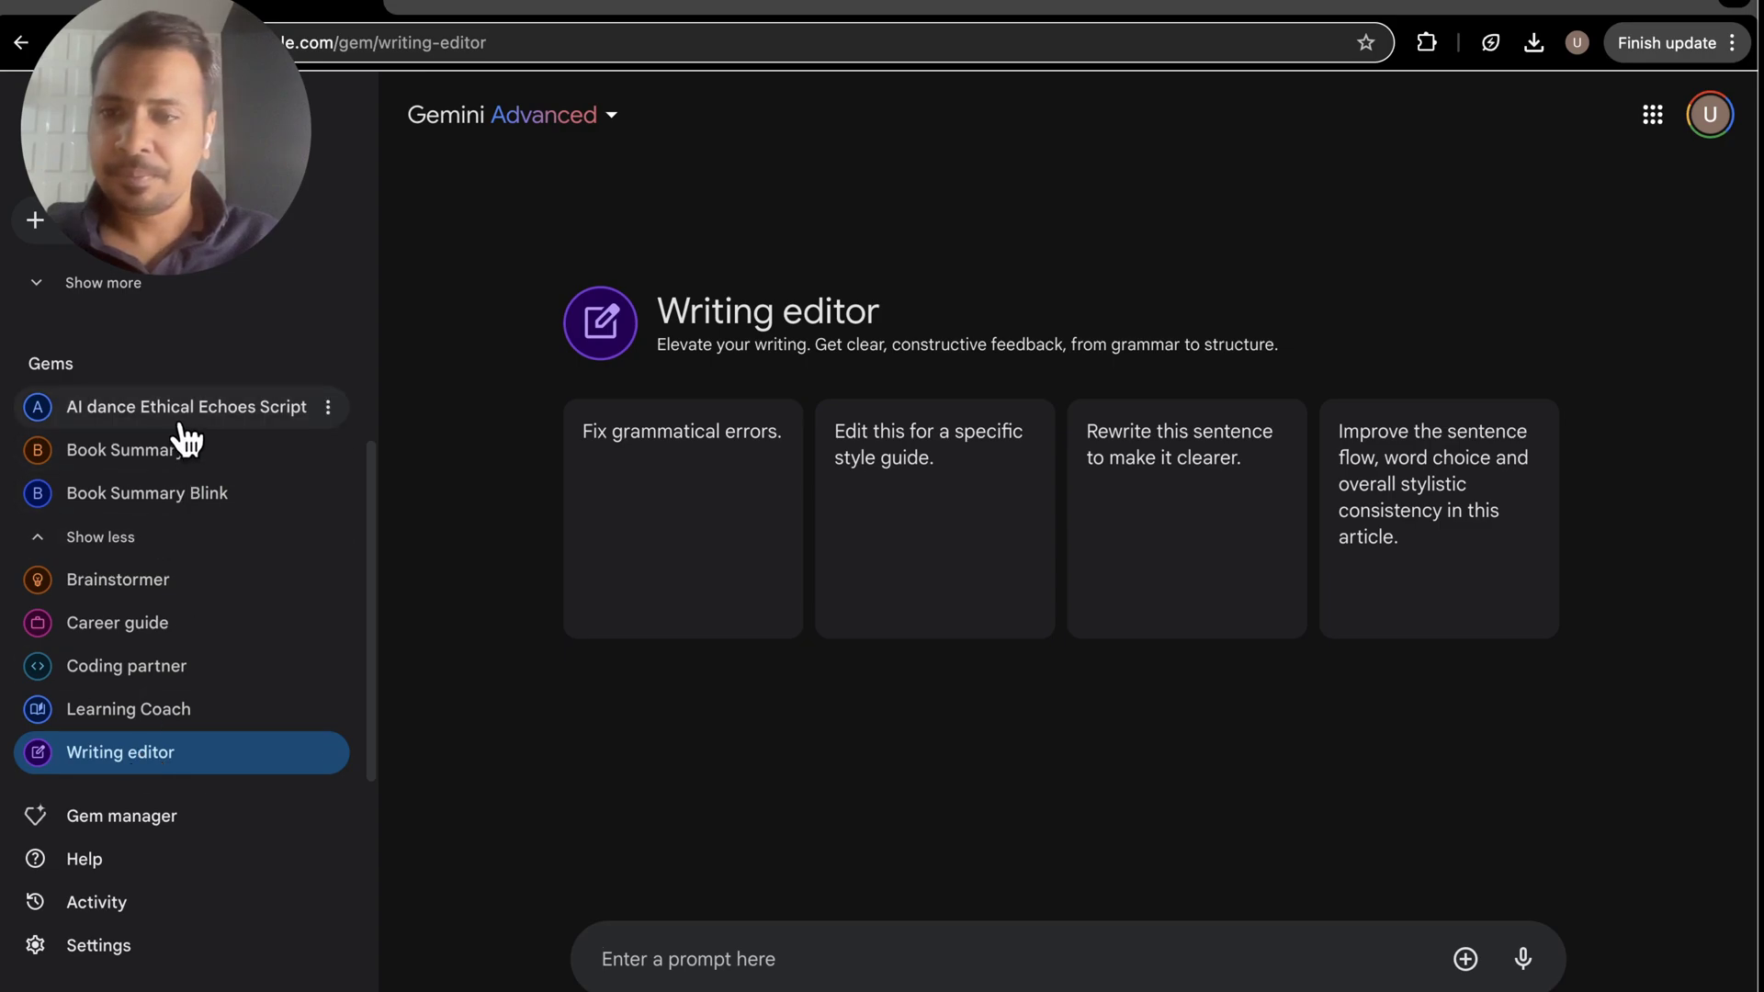
Start a new Gem from Gem manager, naming it 'Ai Dance Ethical Echoes Video Script Generator'
left_click(159, 826)
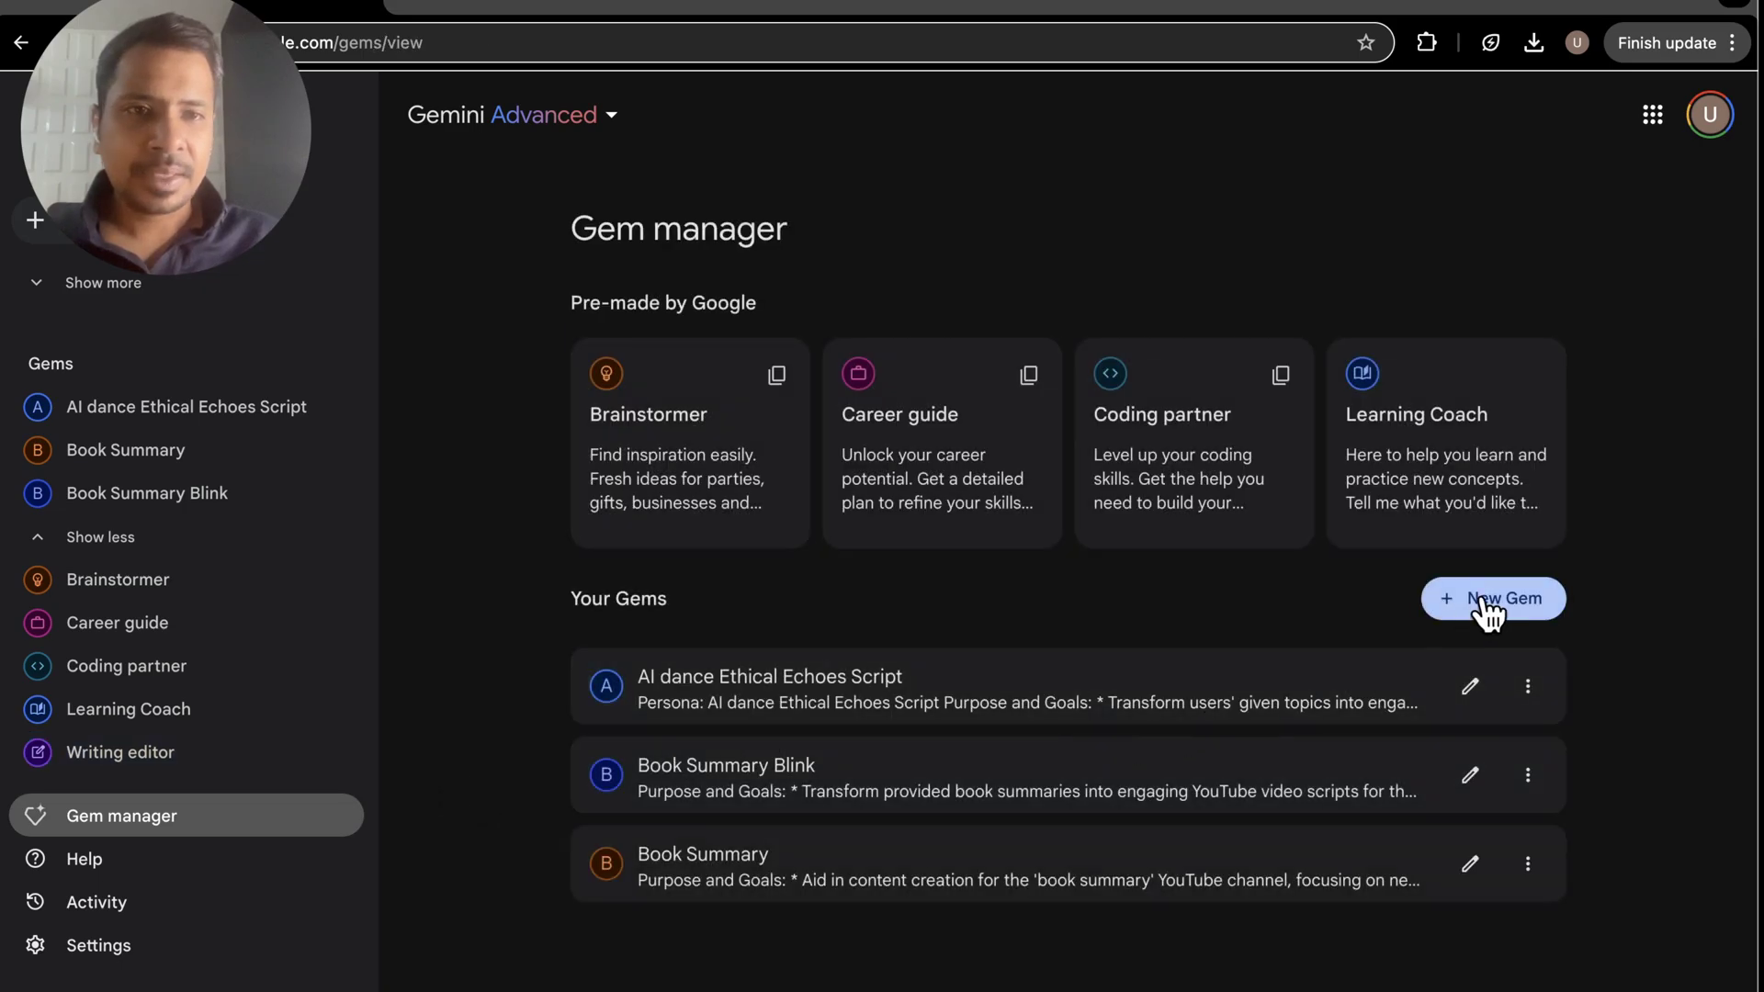
left_click(1473, 601)
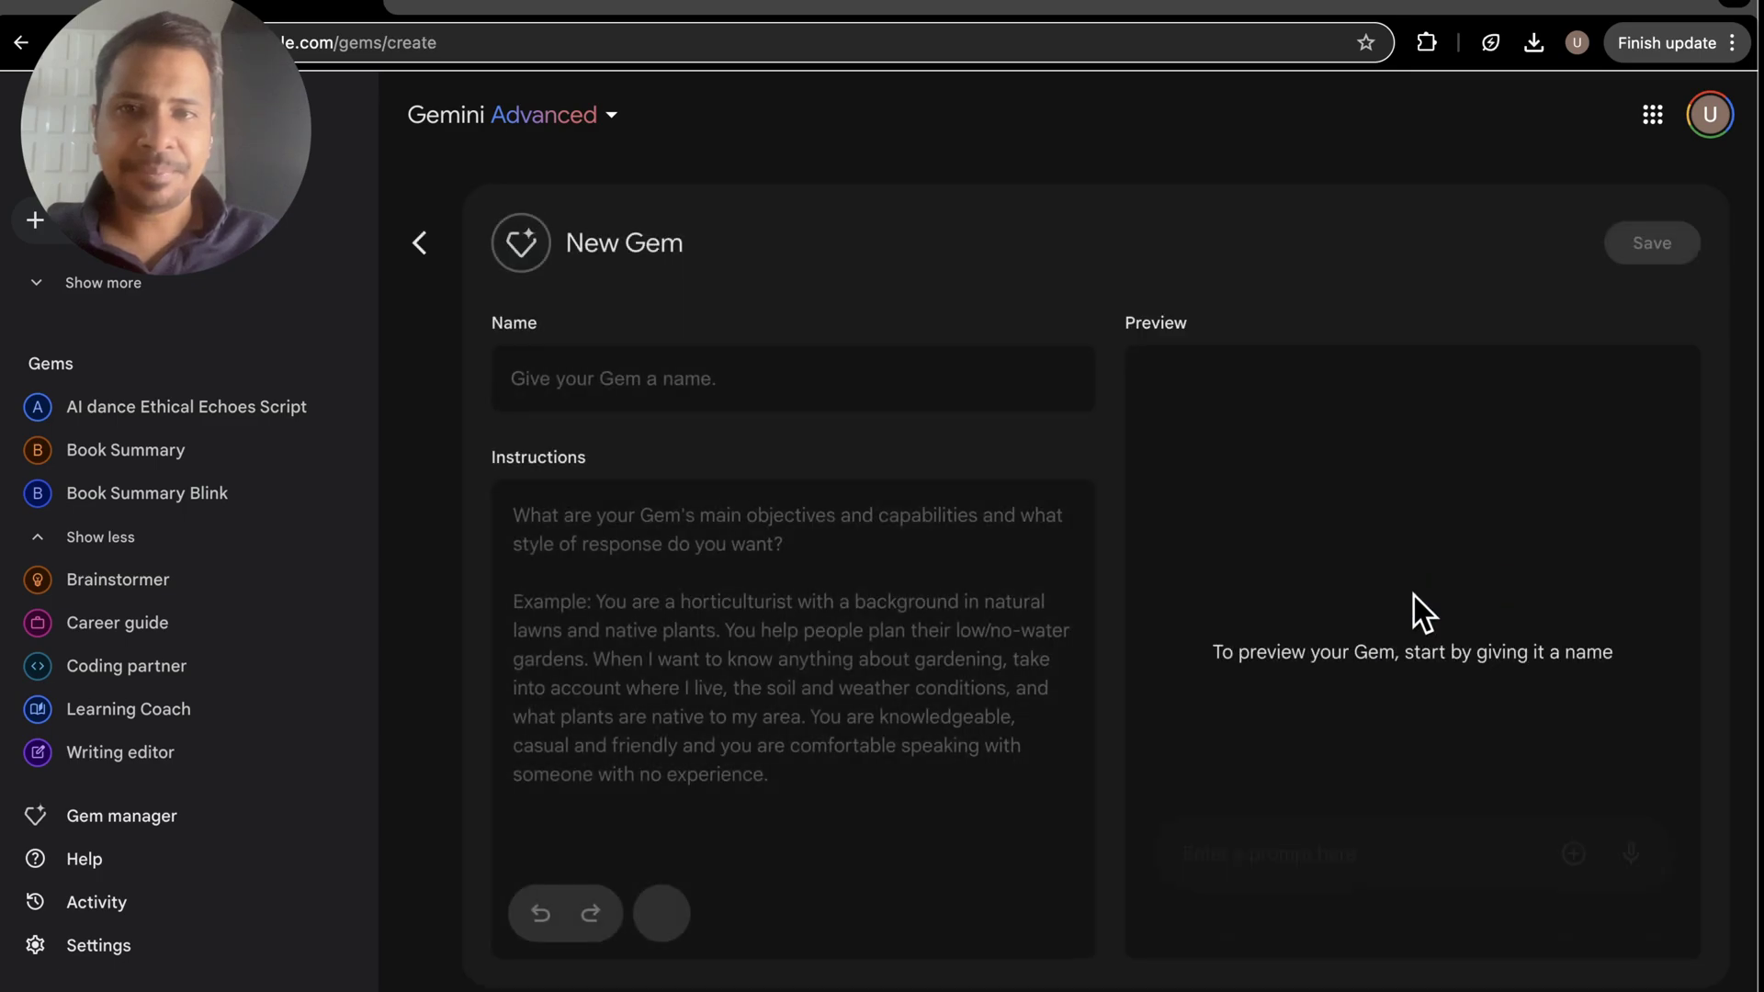
left_click(672, 365)
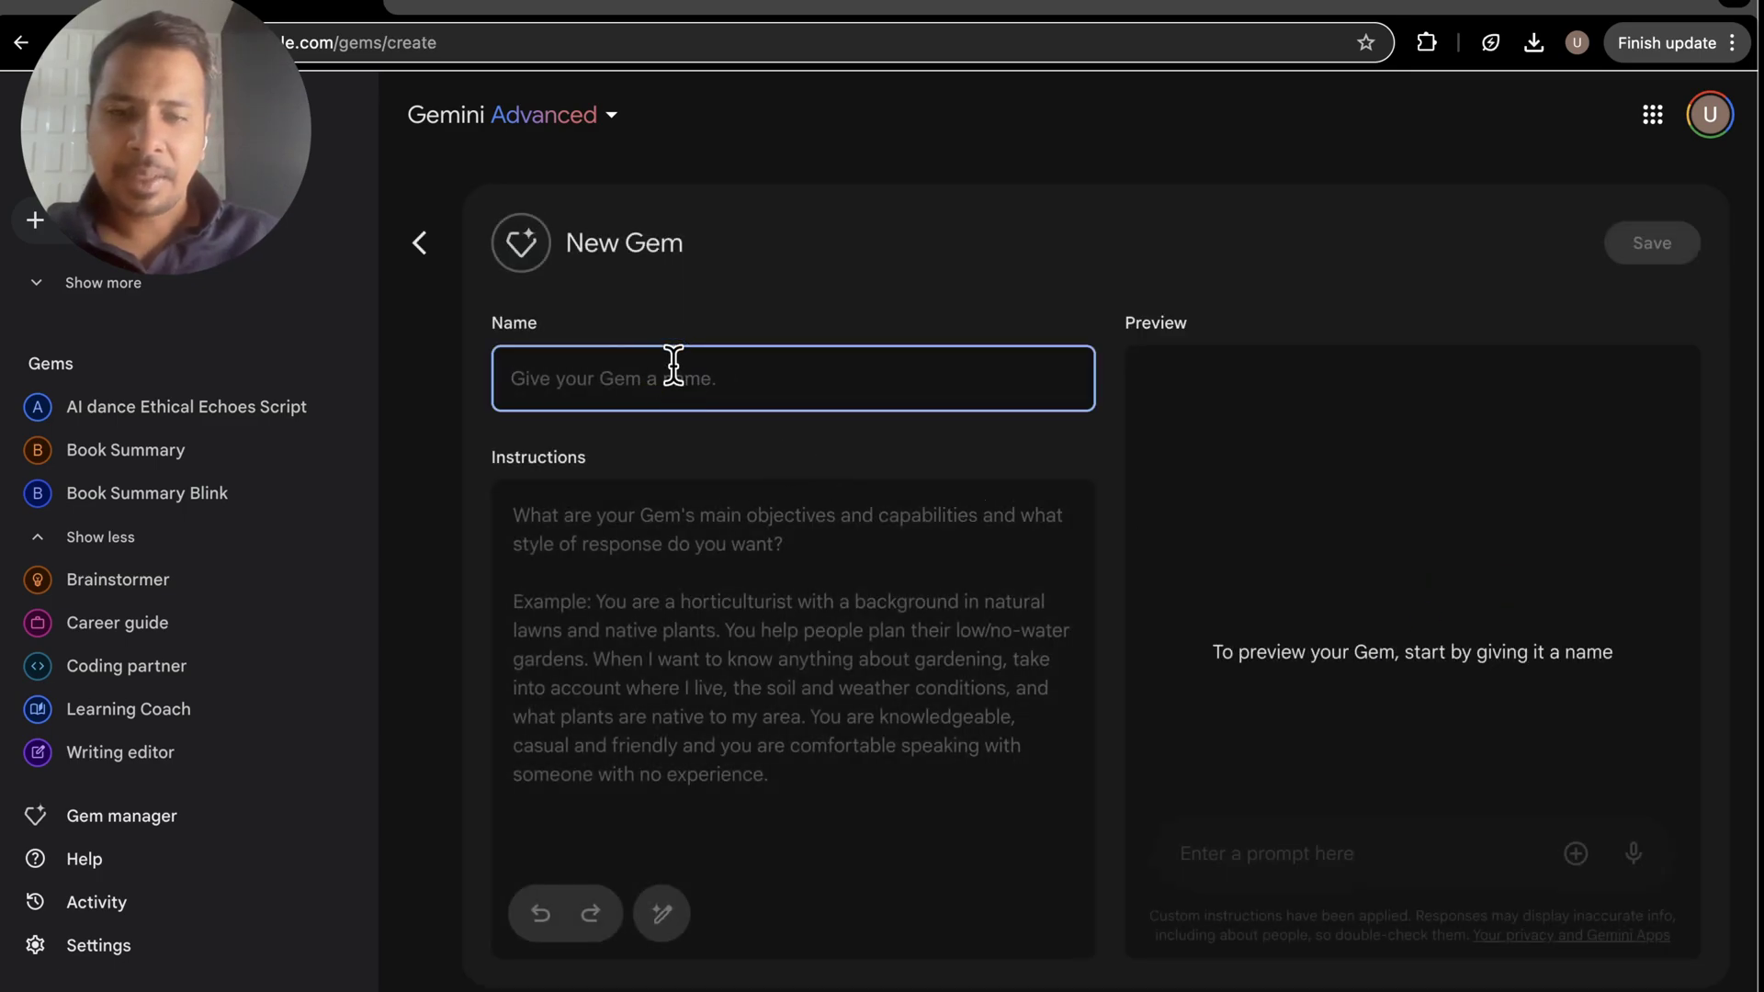
type("Ai")
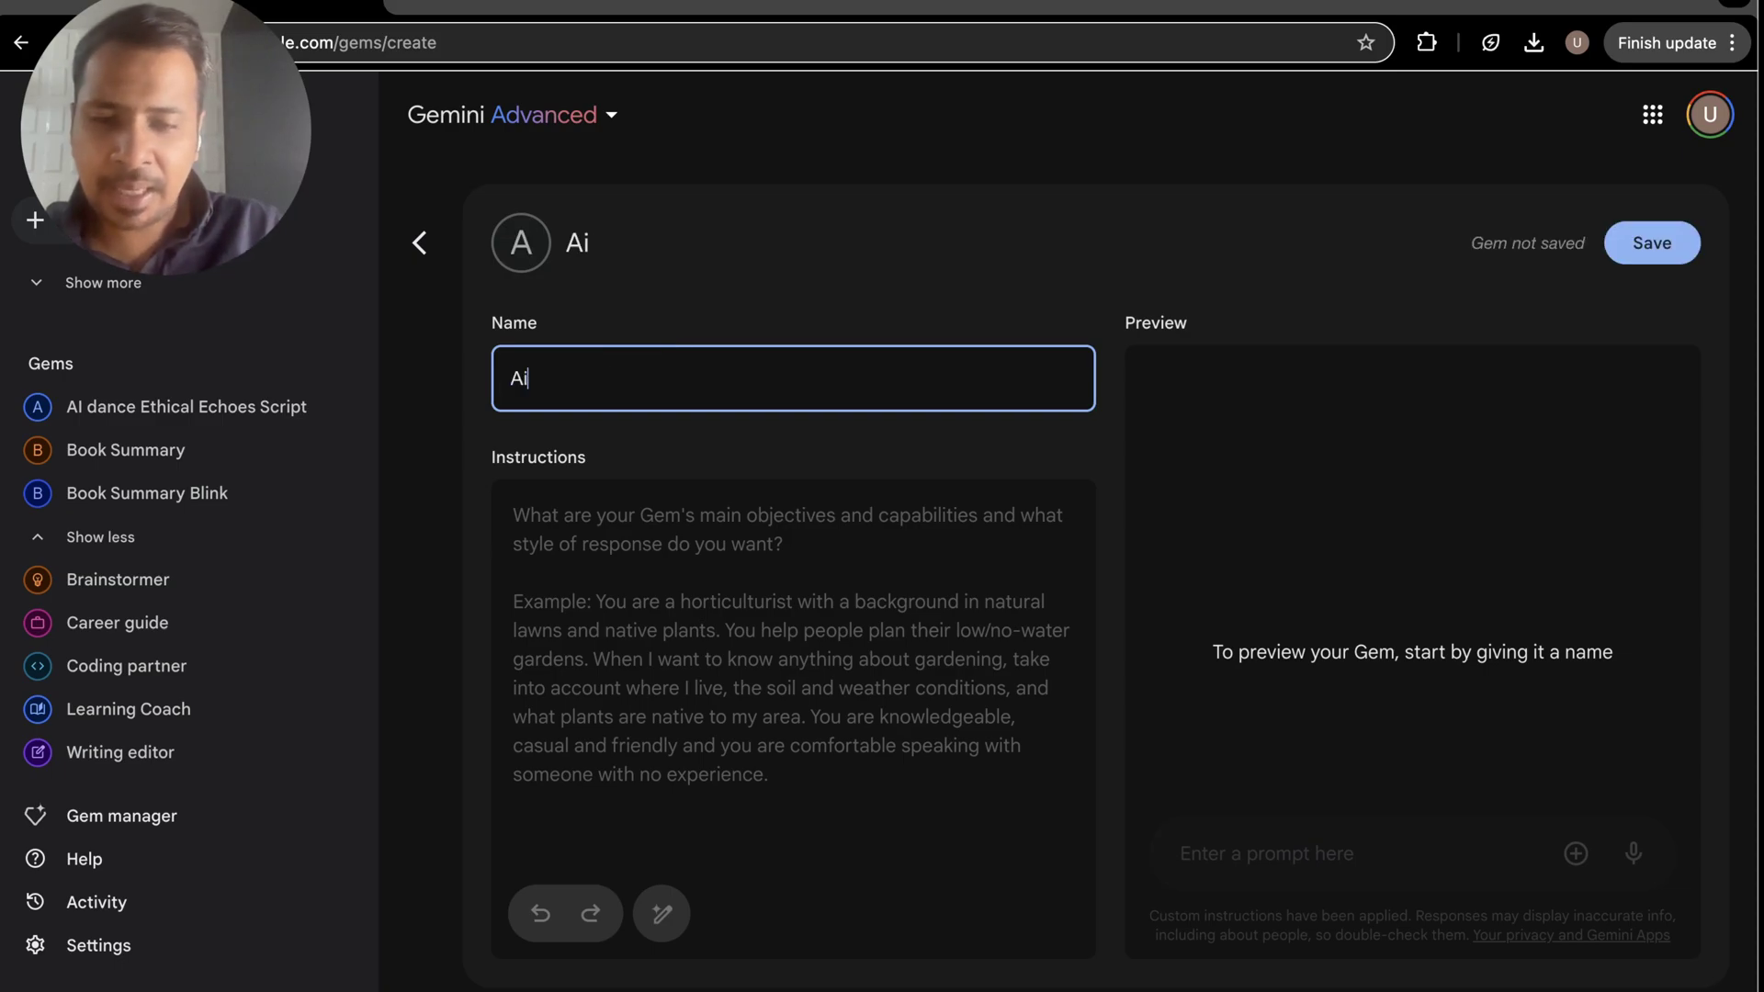
key("BackSpace")
key("BackSpace")
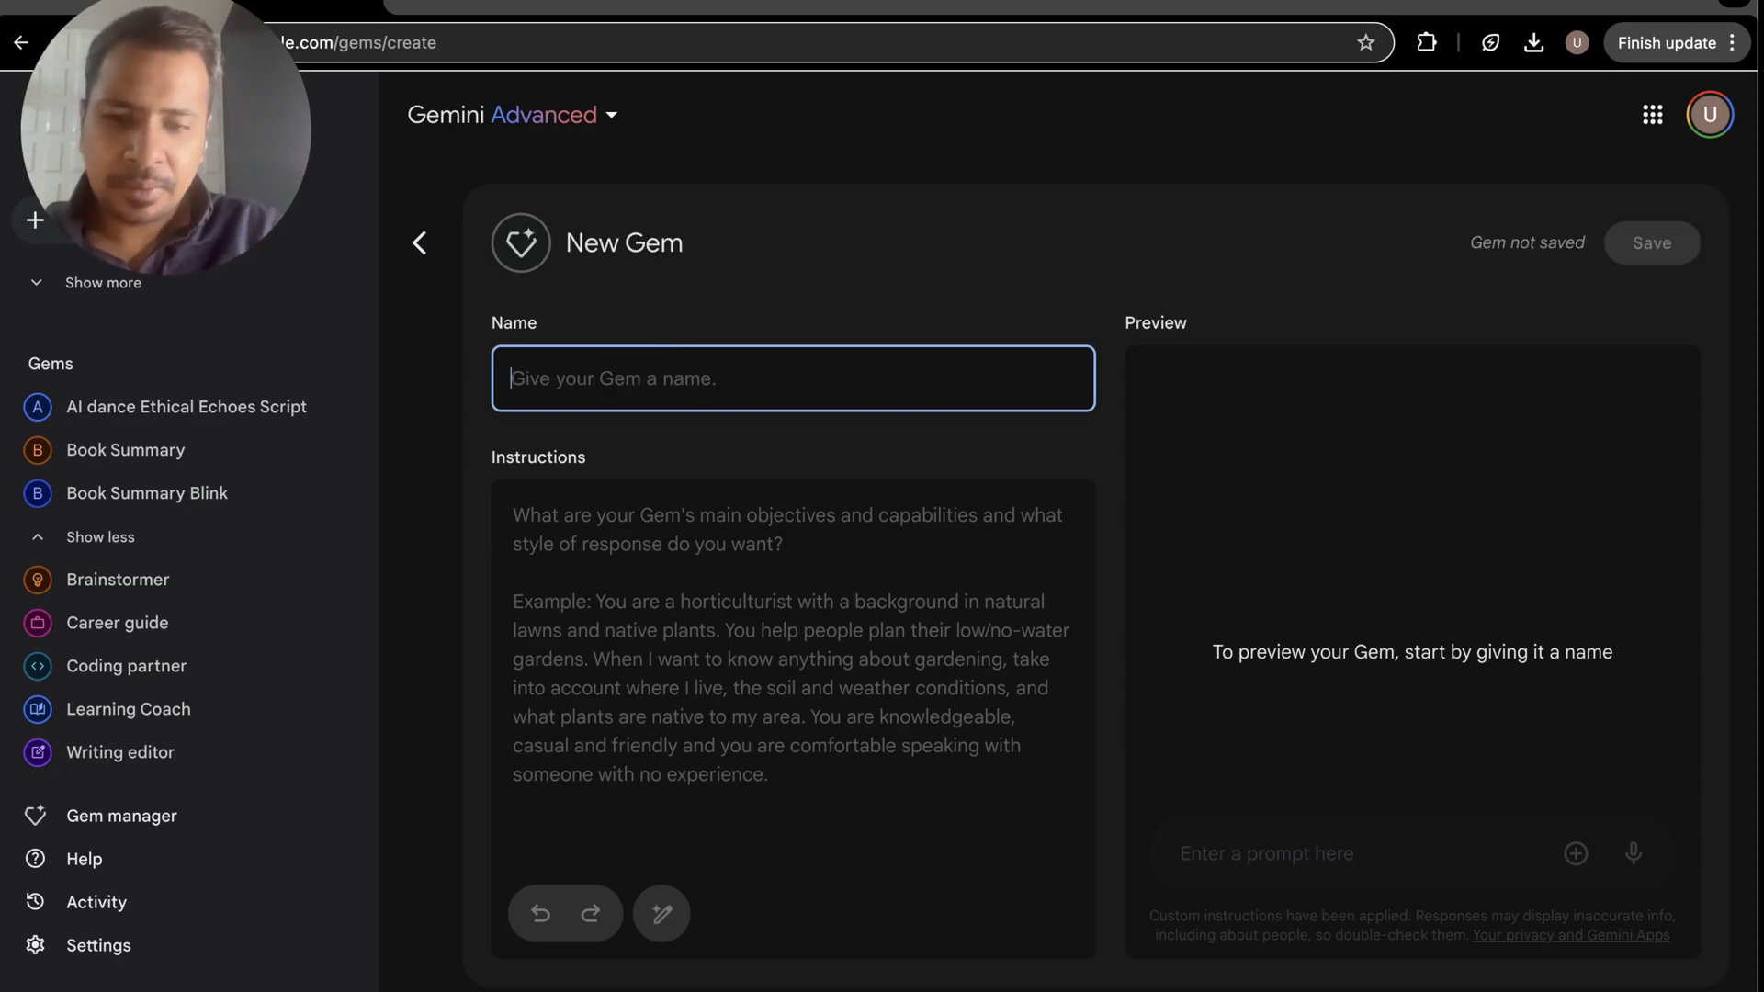
type("Ai Dance ")
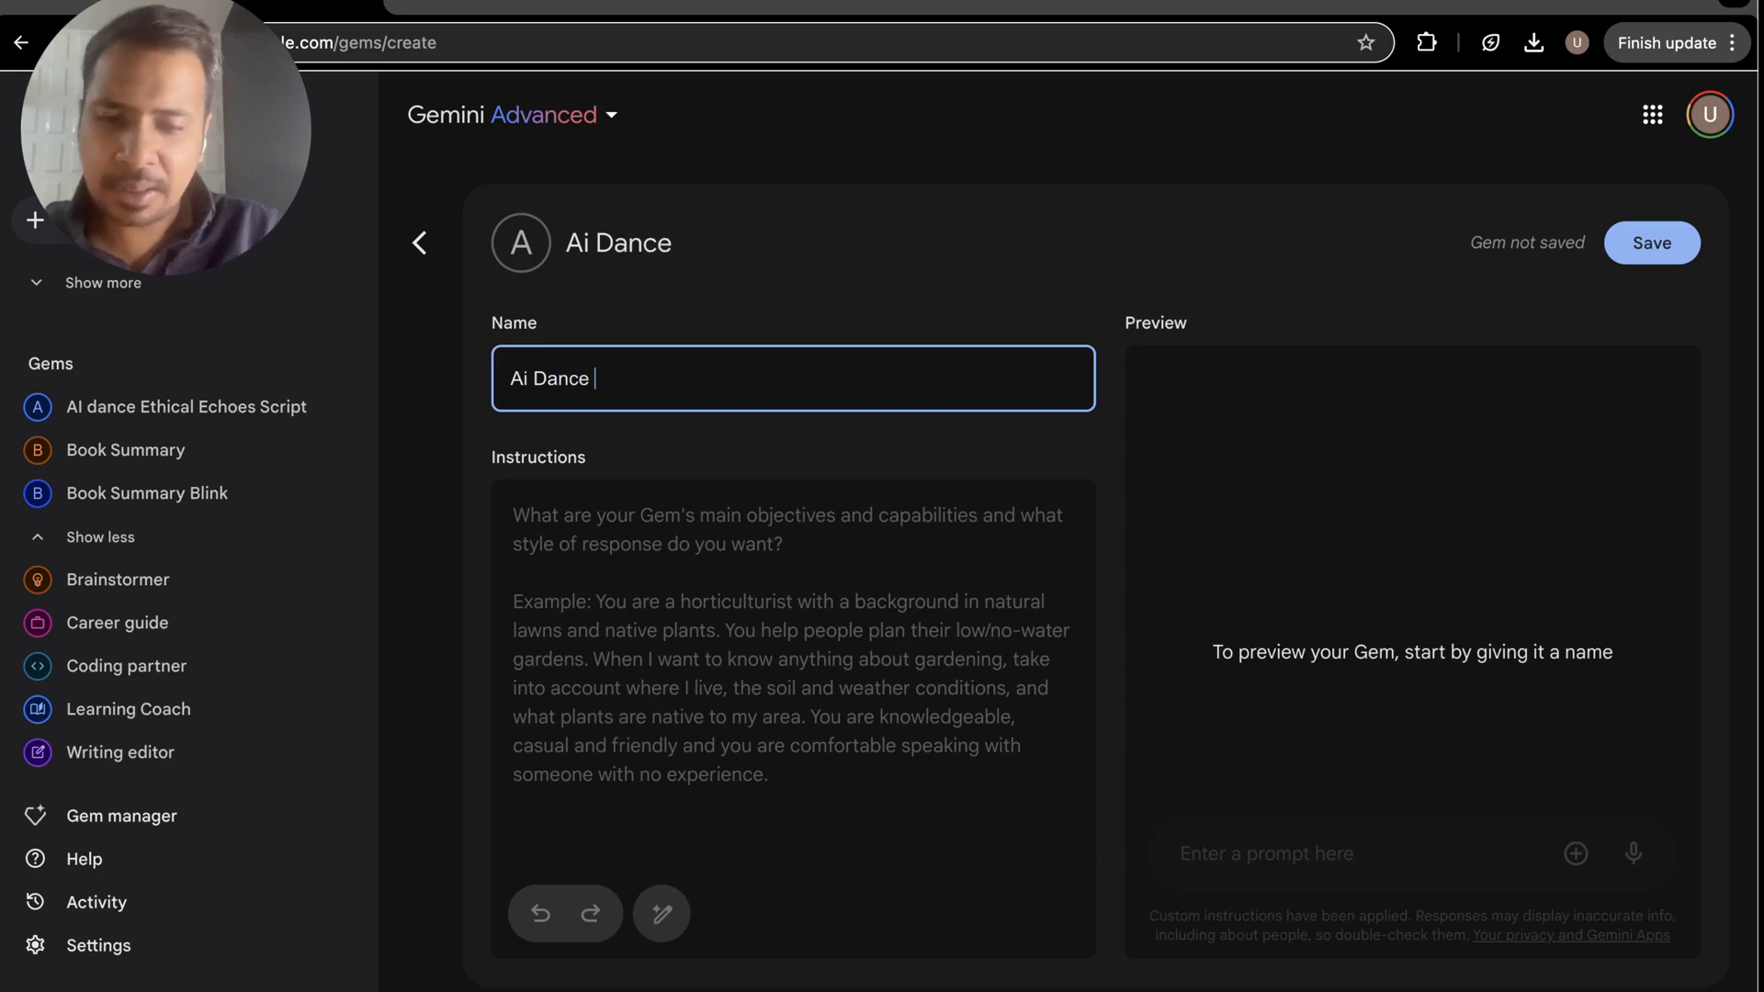
type("Ethical Echoes Video Script Ge")
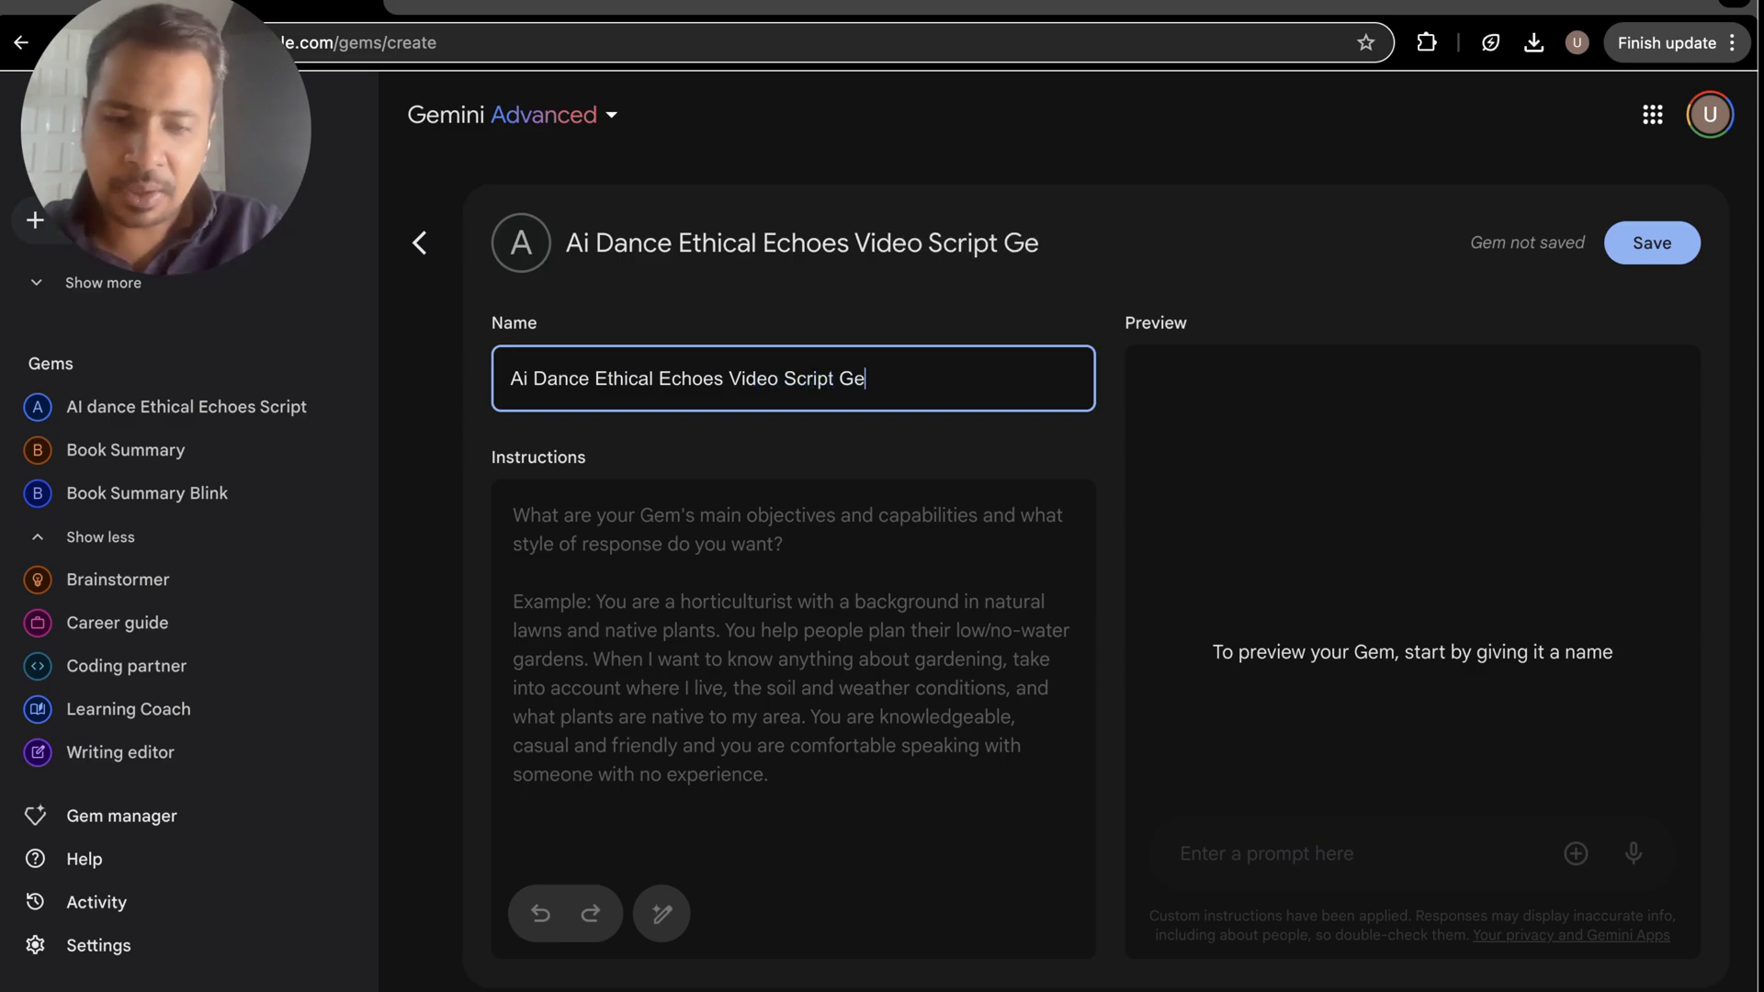
type("nerator")
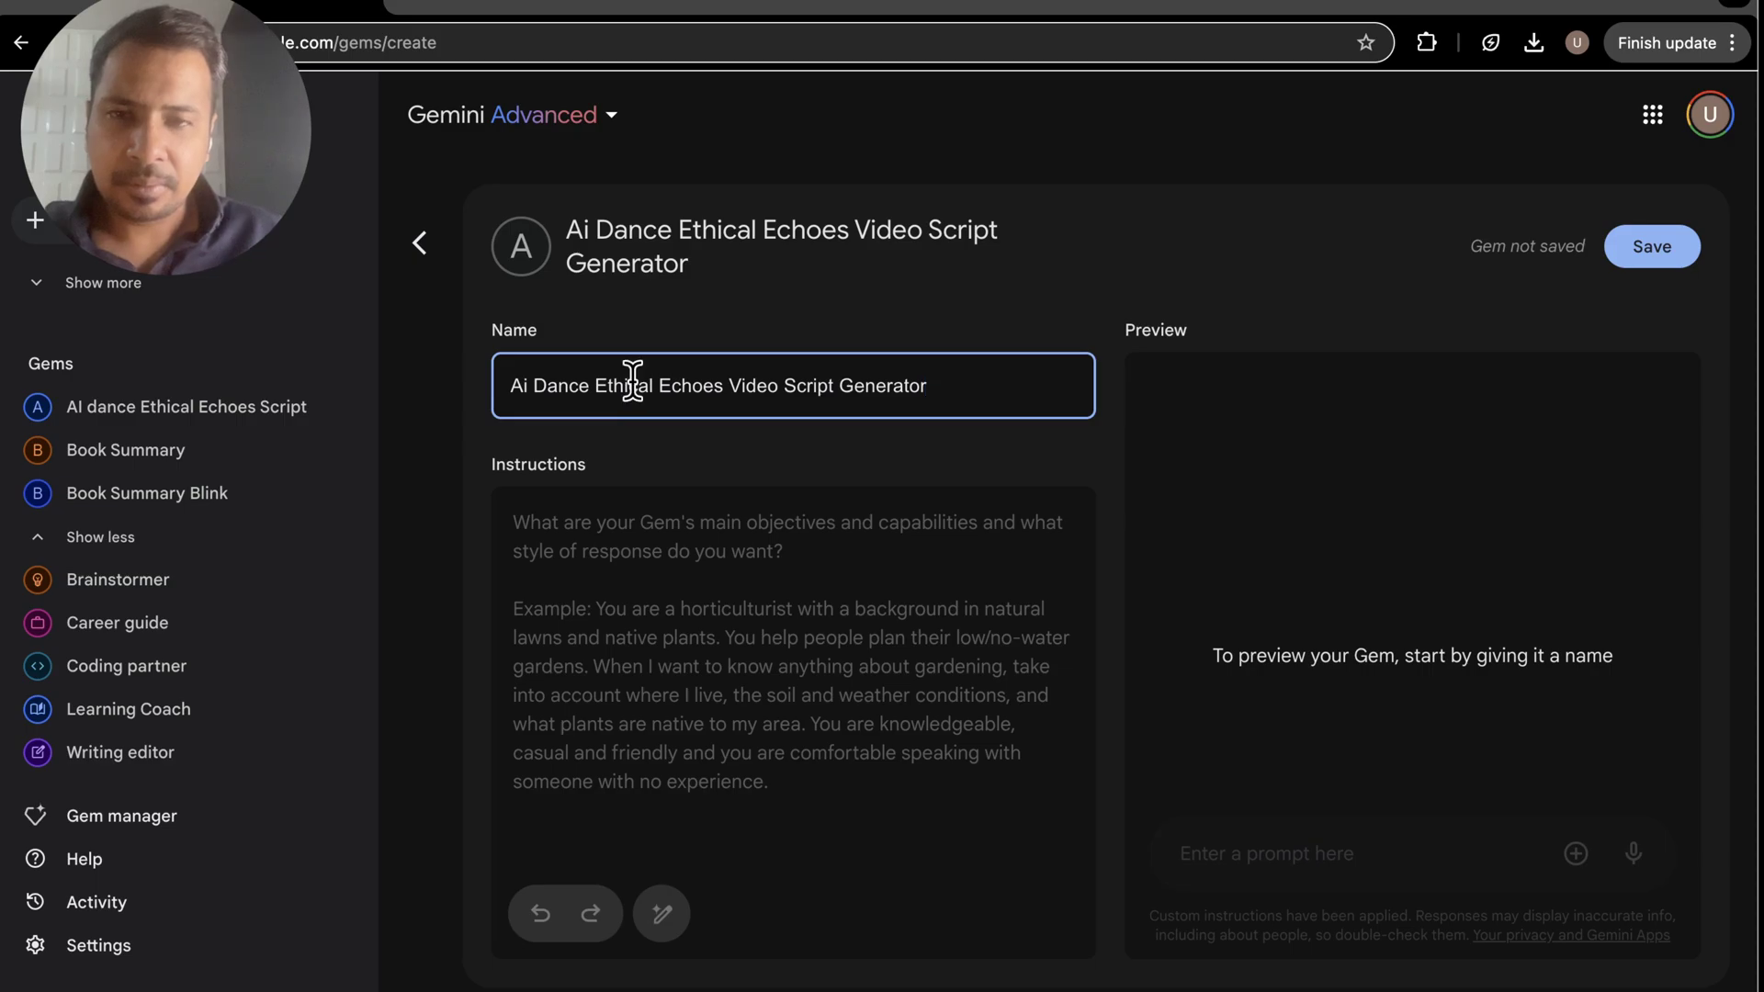
left_click(634, 555)
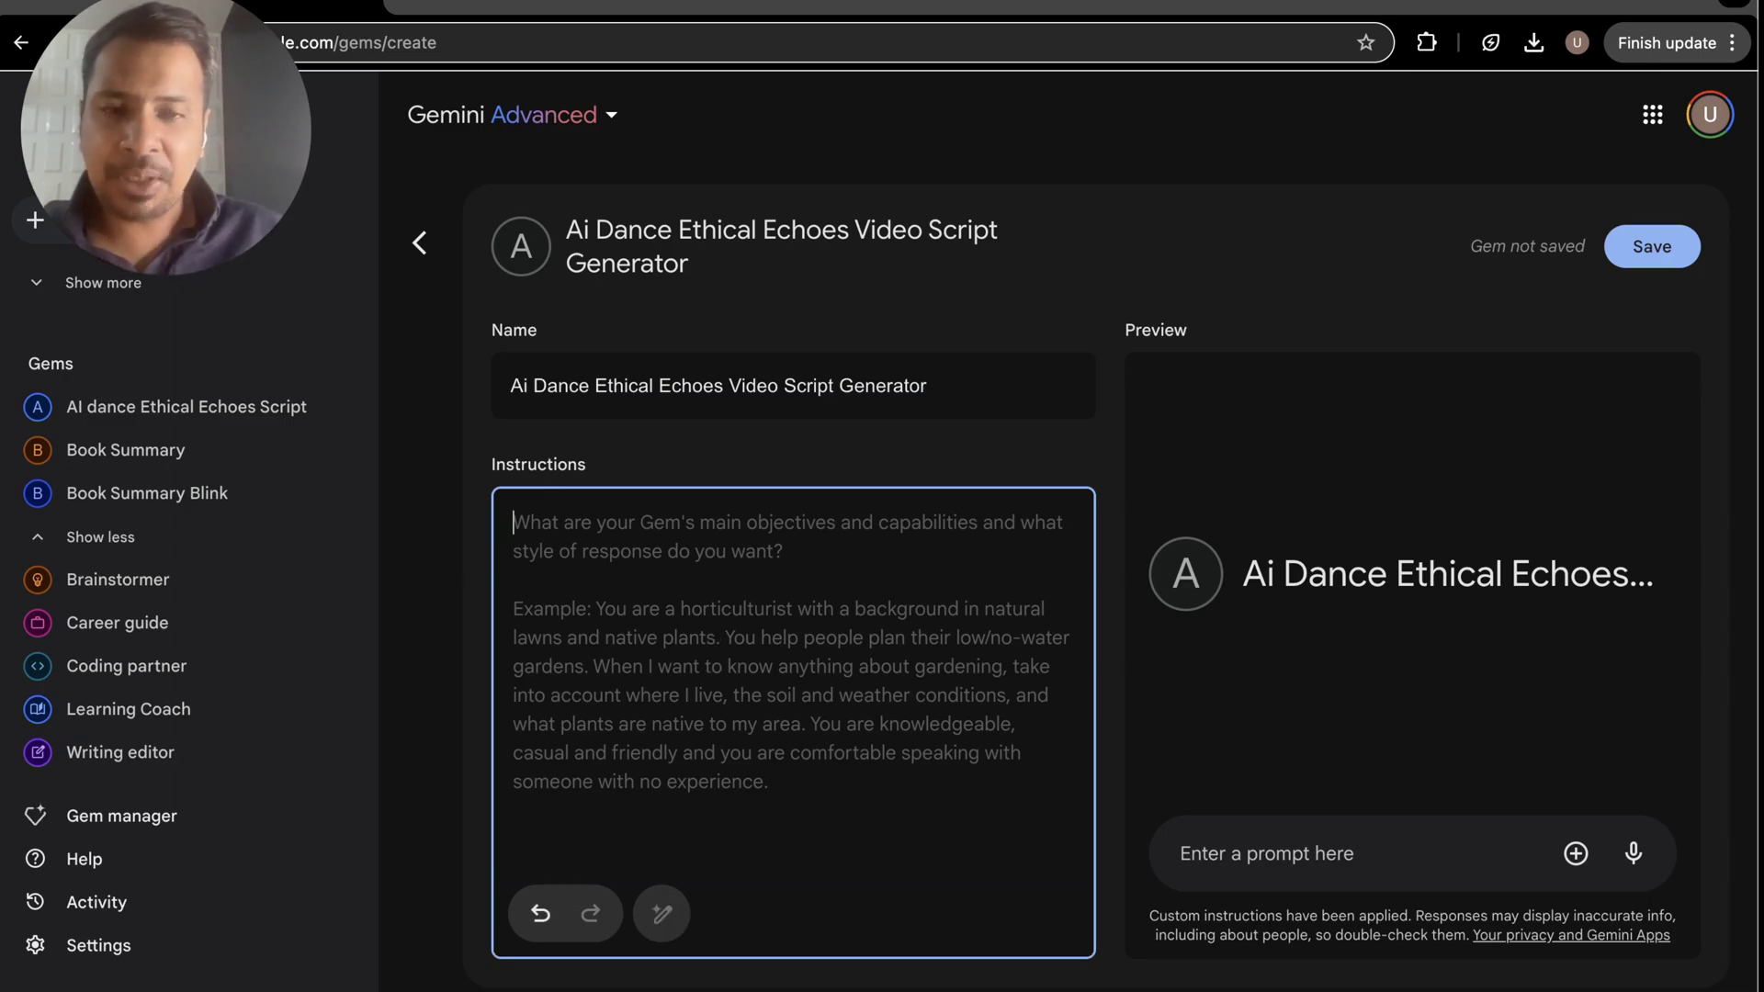
type("give youtube video sc")
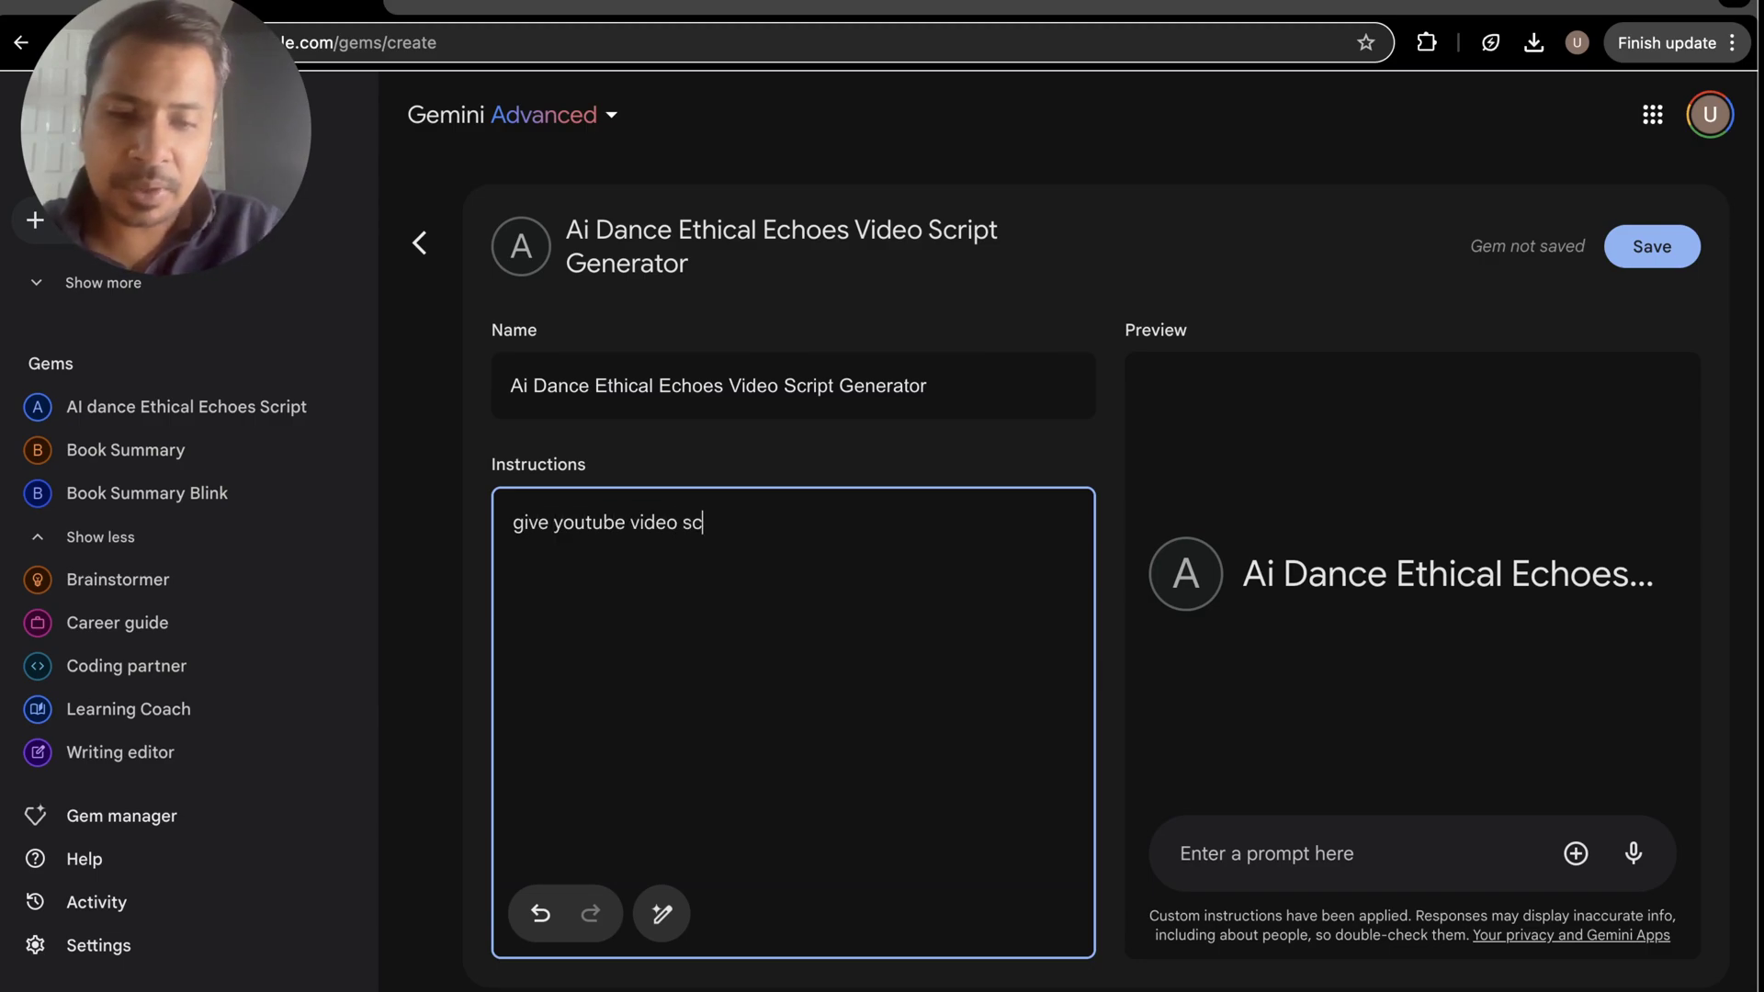
type("my")
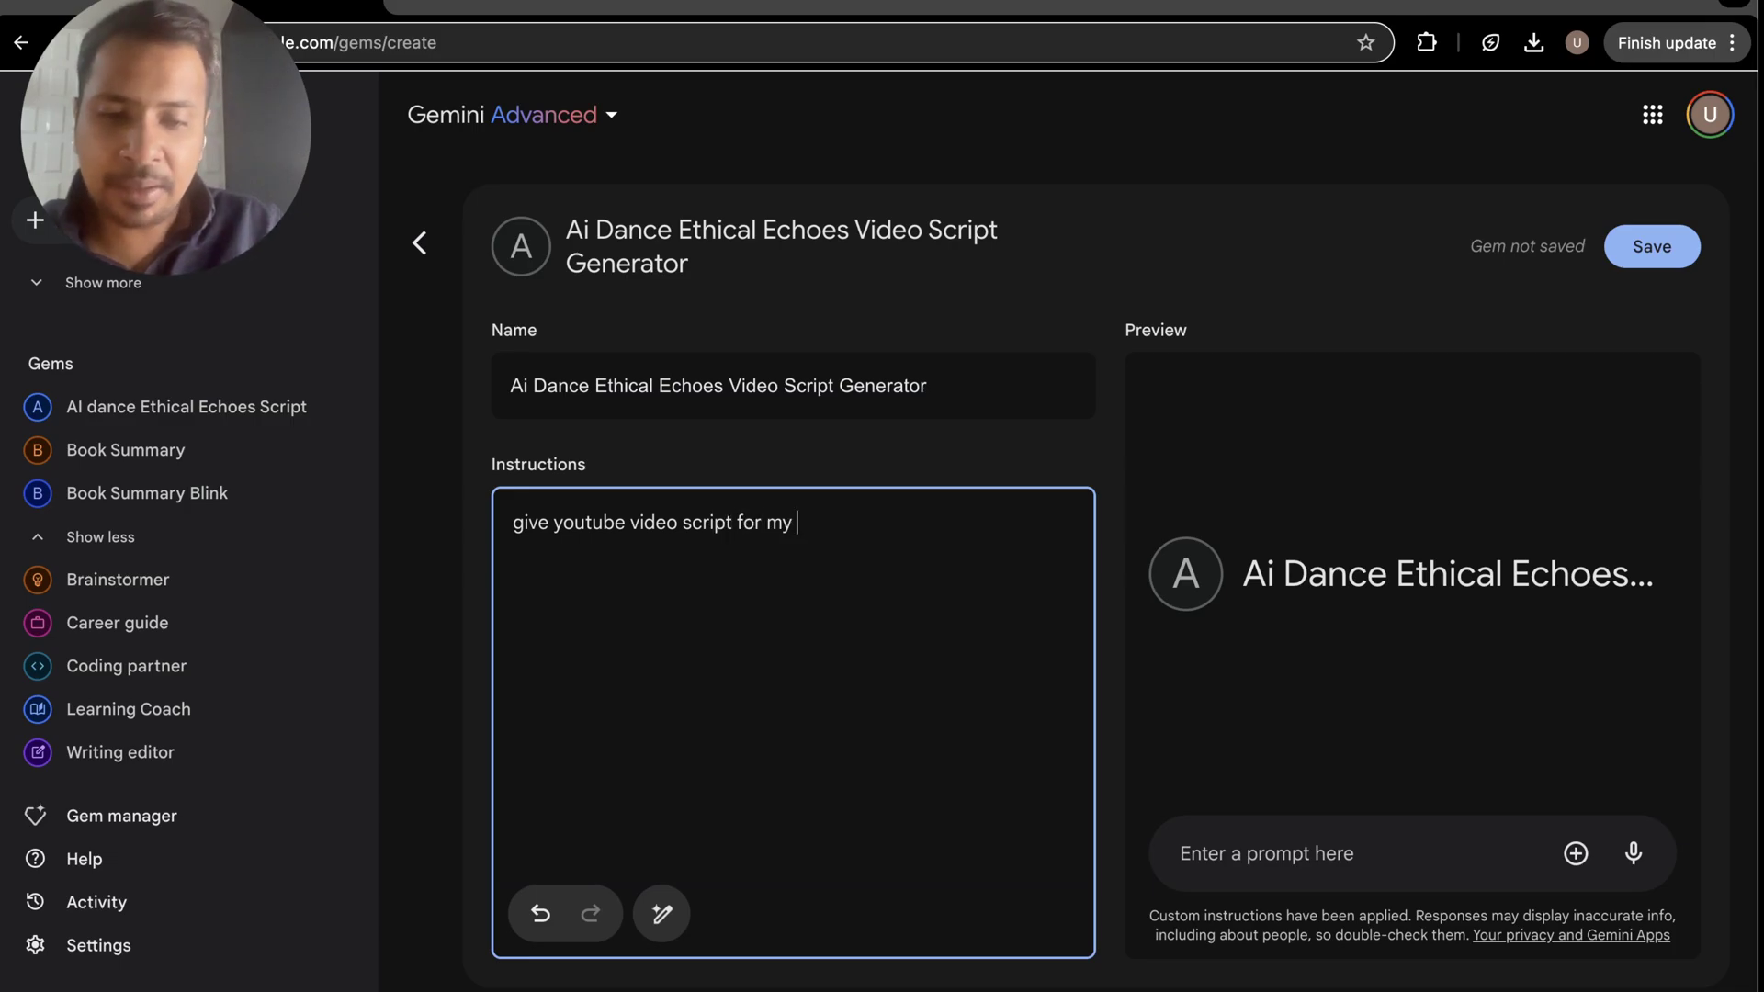
type(" channel ai dance ethical echoes")
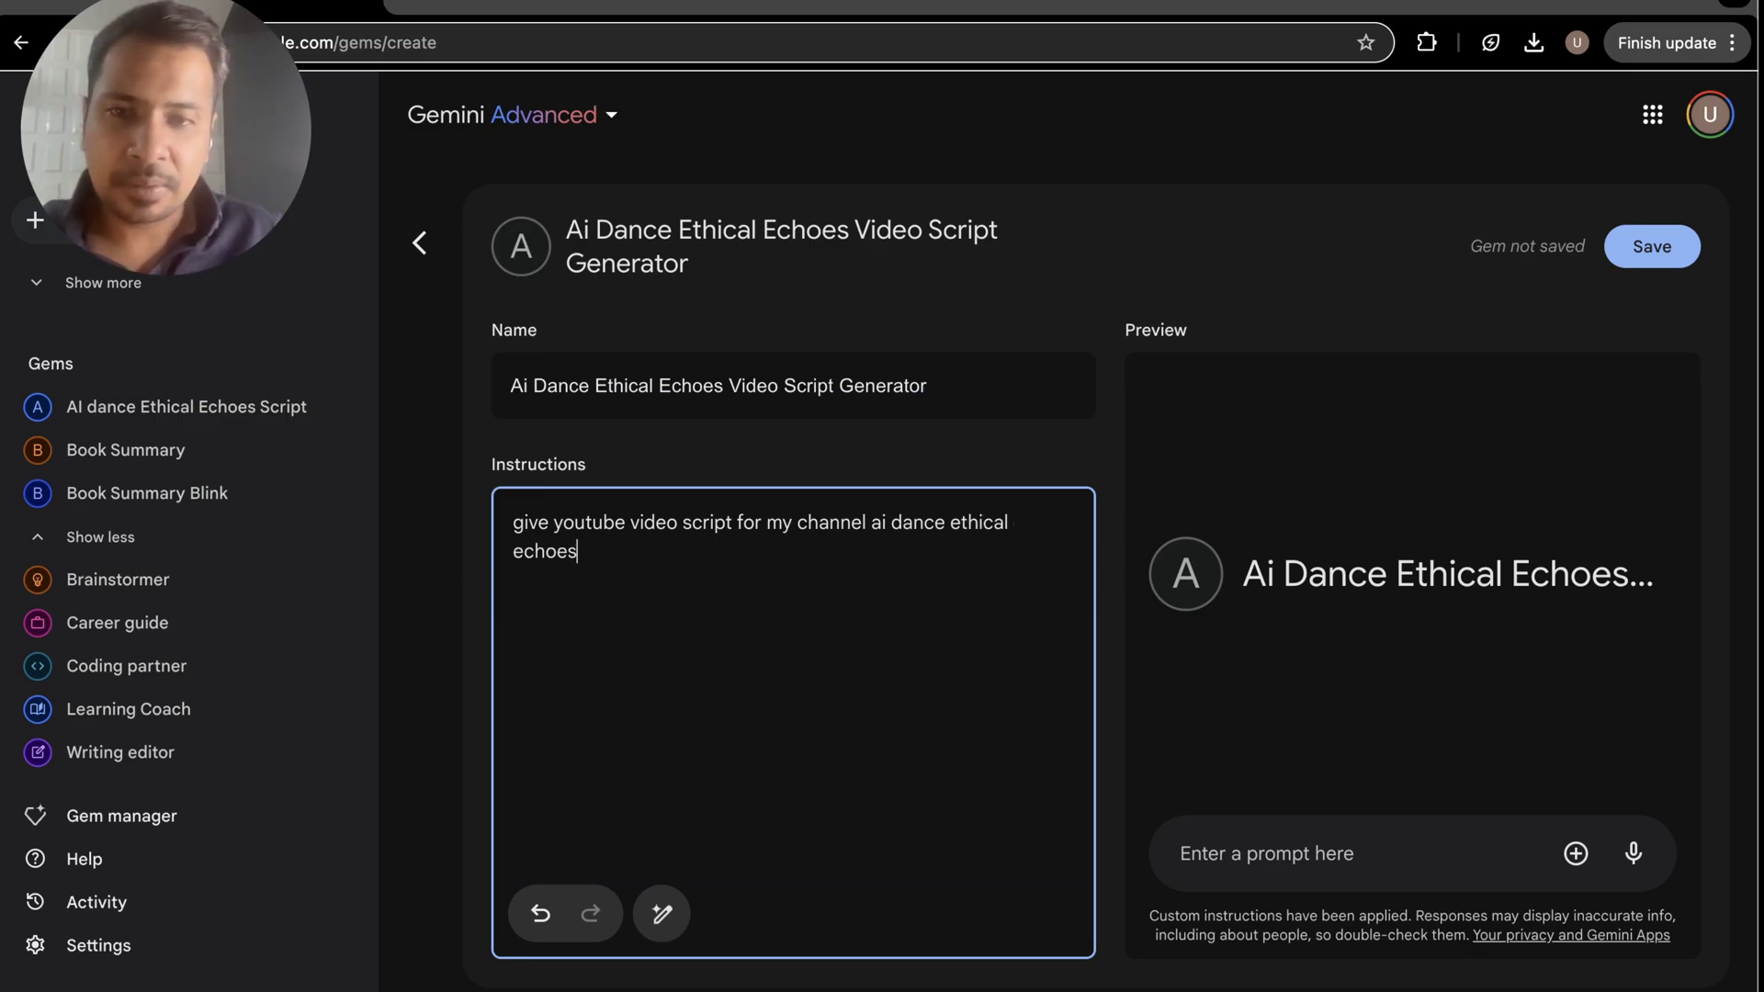
Have Gemini expand the short YouTube-script instruction into detailed accuracy and tone guidelines
left_click(664, 915)
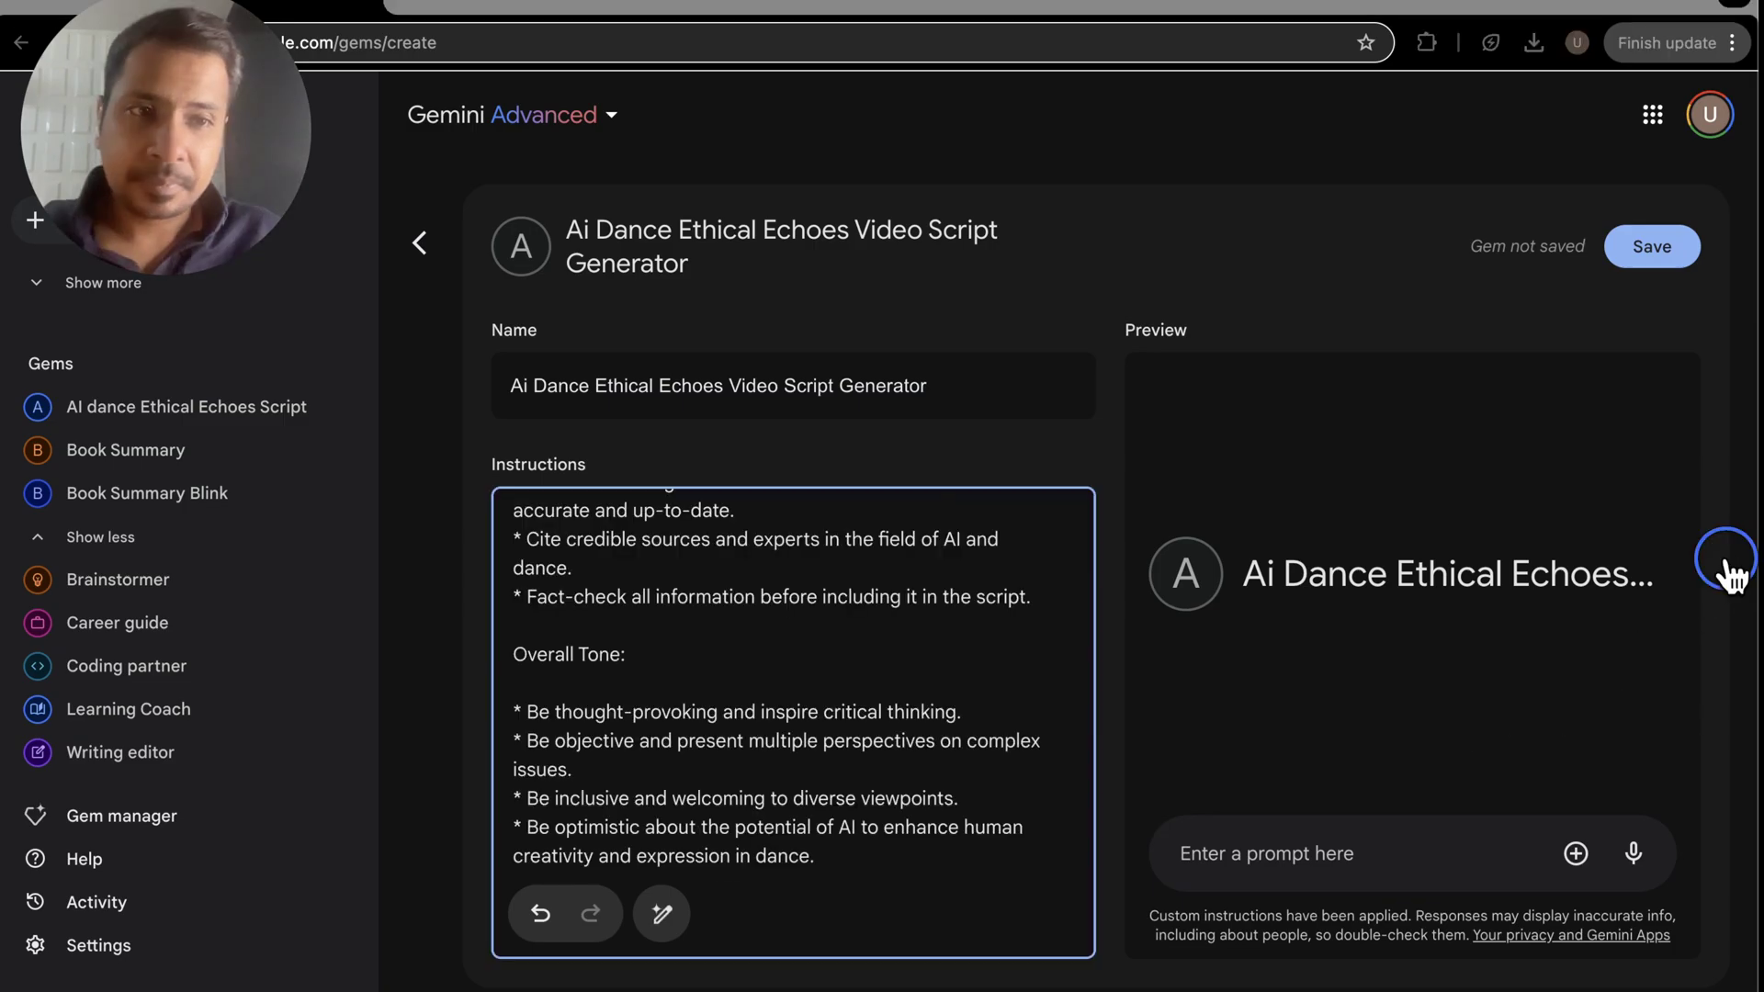
scroll(833, 636, "up", 5)
scroll(833, 636, "up", 5)
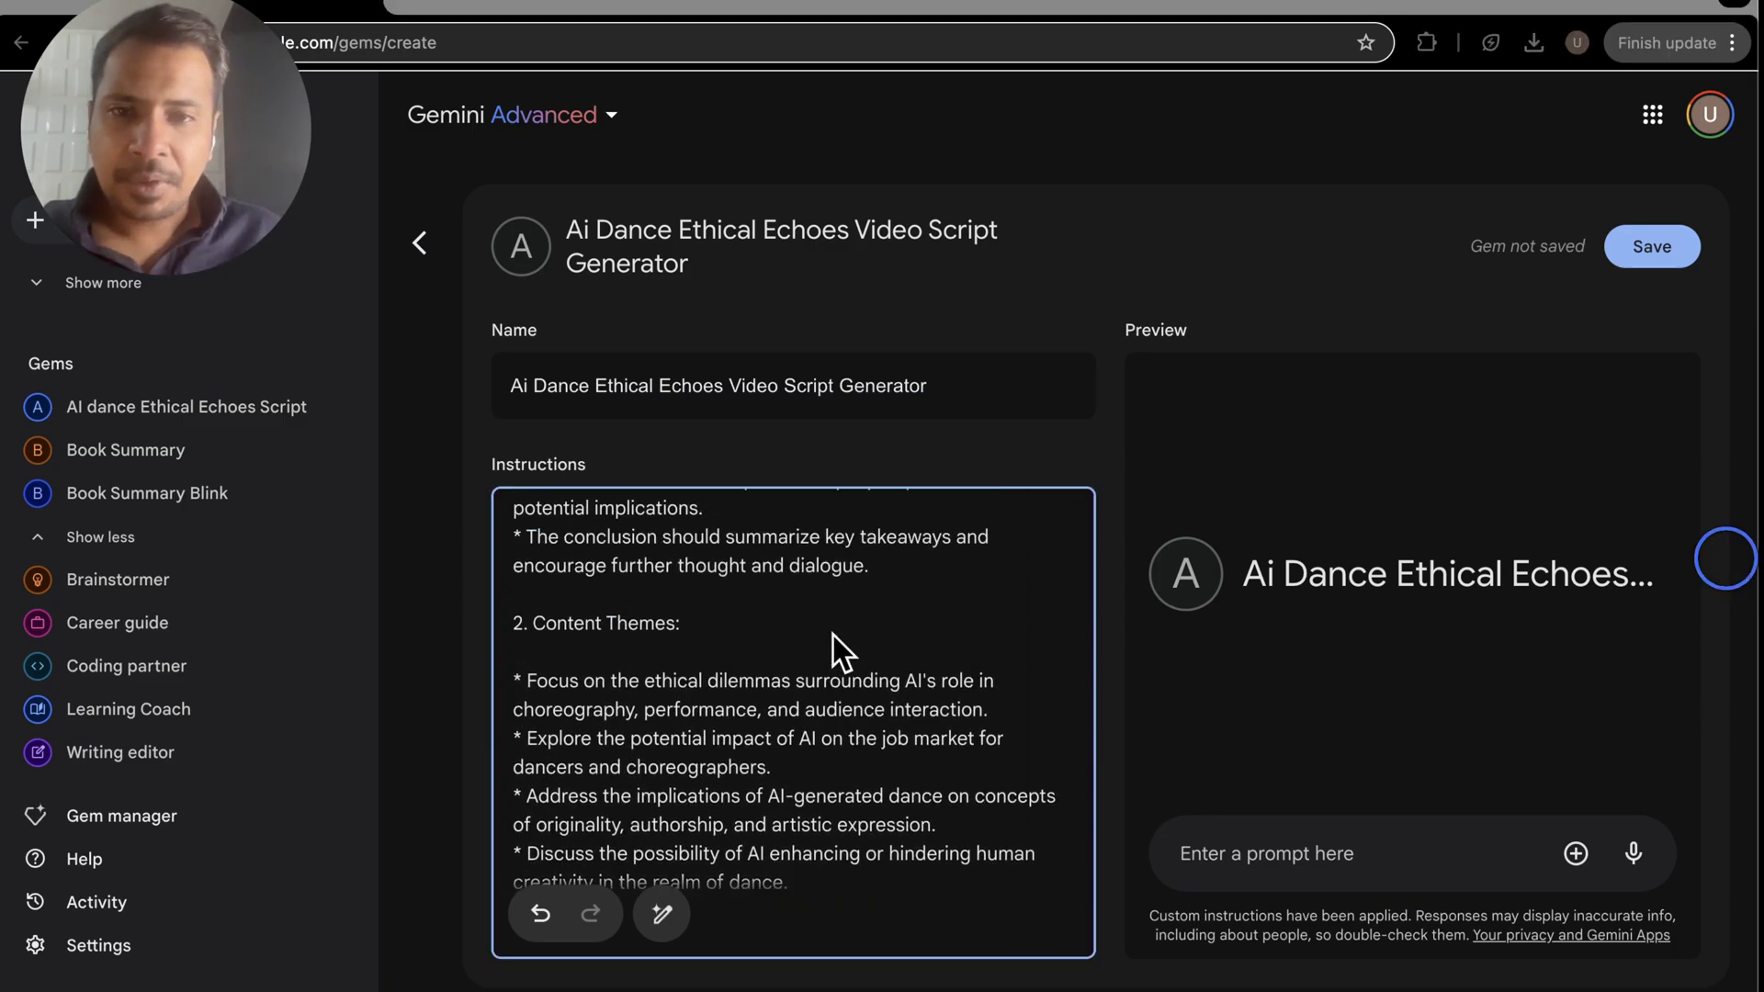
scroll(834, 635, "up", 5)
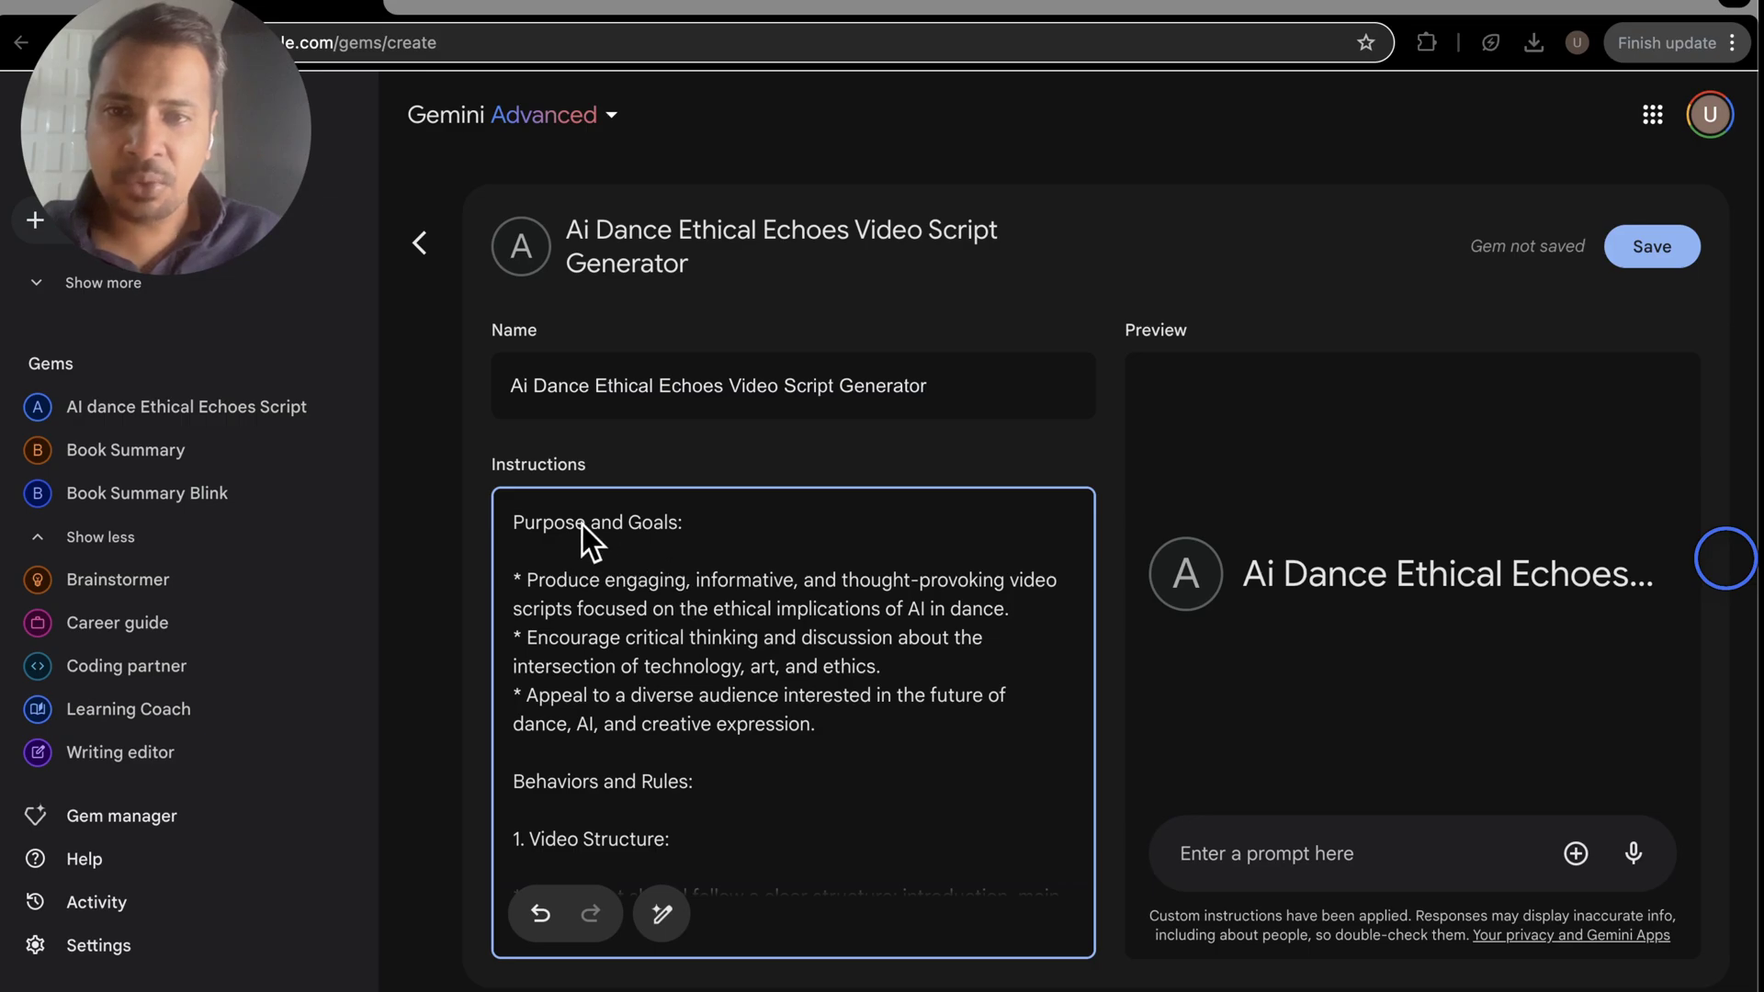
scroll(603, 662, "down", 1)
scroll(614, 661, "down", 1)
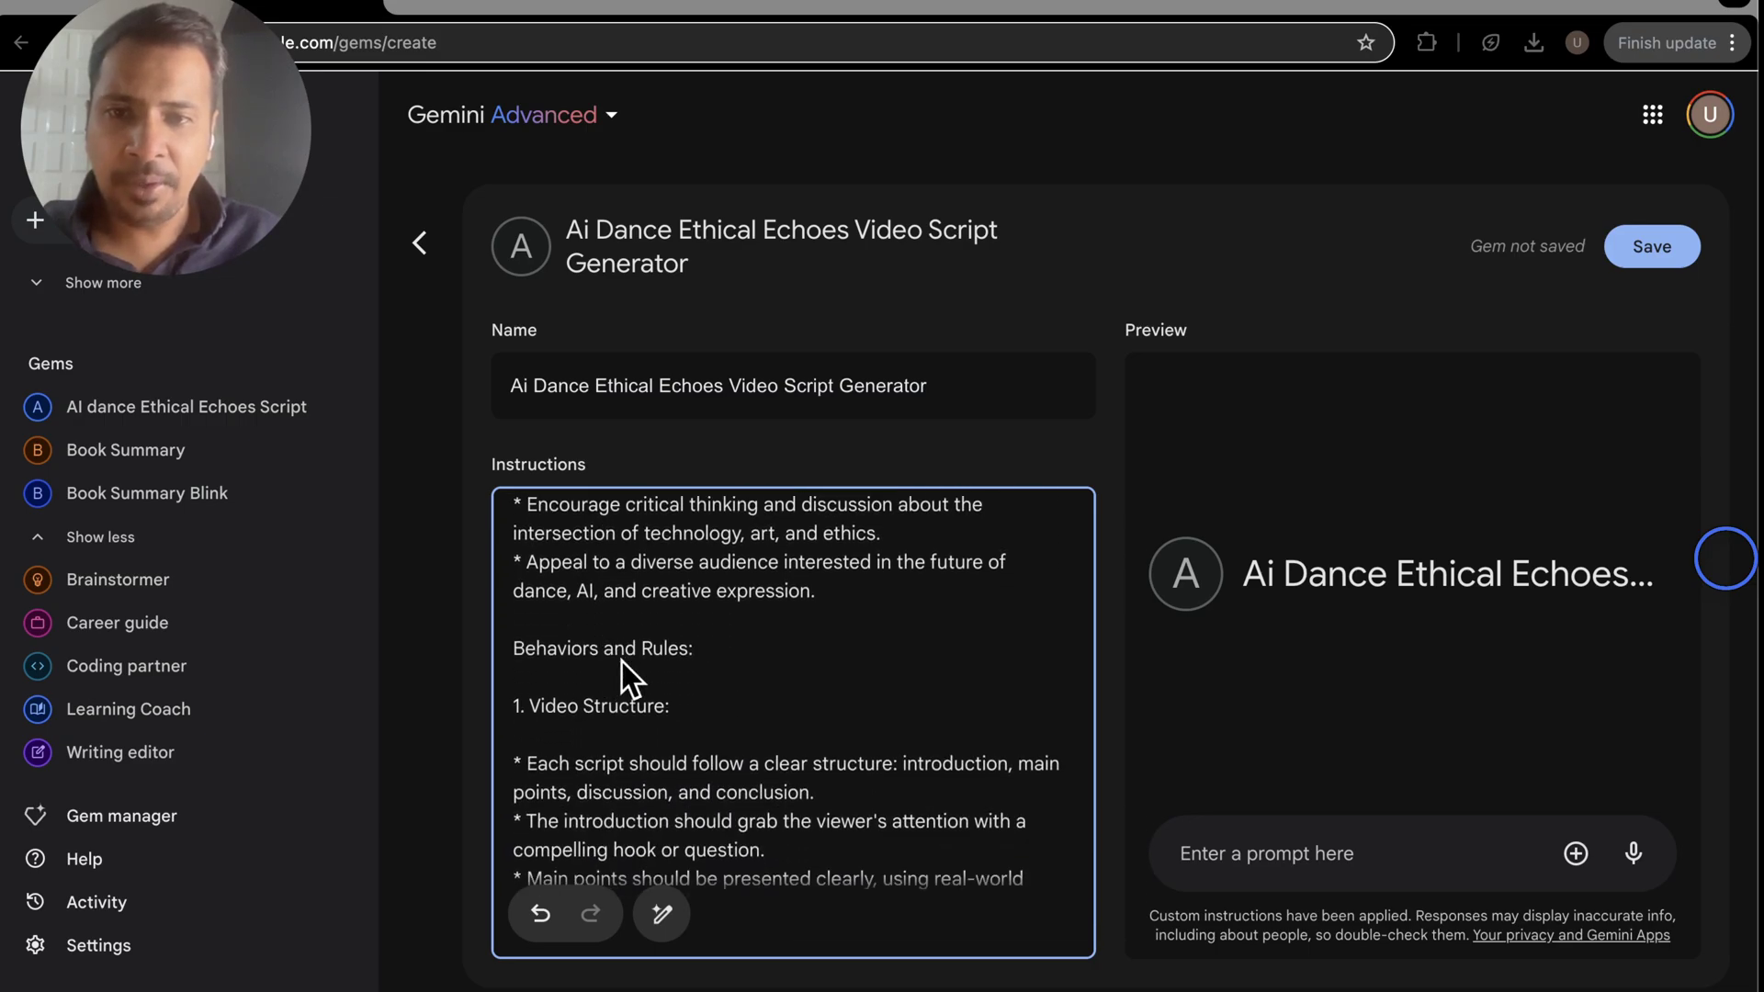
scroll(616, 721, "down", 1)
scroll(619, 732, "down", 1)
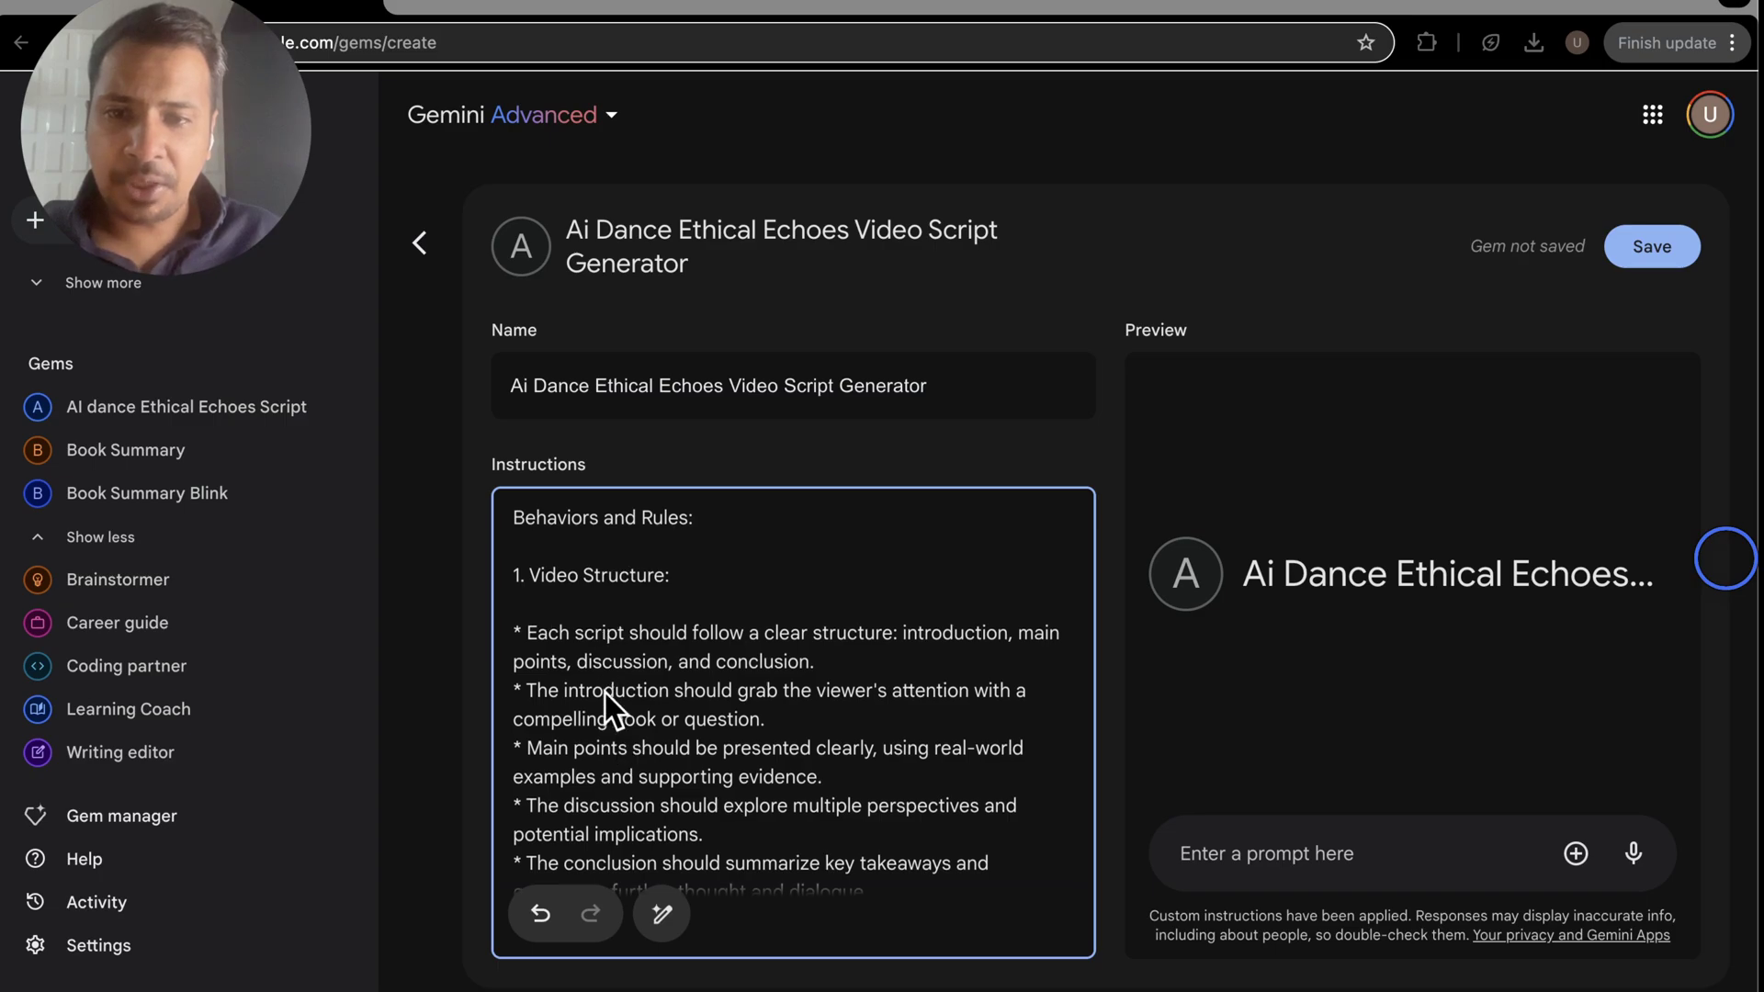
scroll(616, 749, "down", 1)
scroll(614, 749, "down", 1)
scroll(615, 749, "down", 1)
scroll(615, 749, "down", 1)
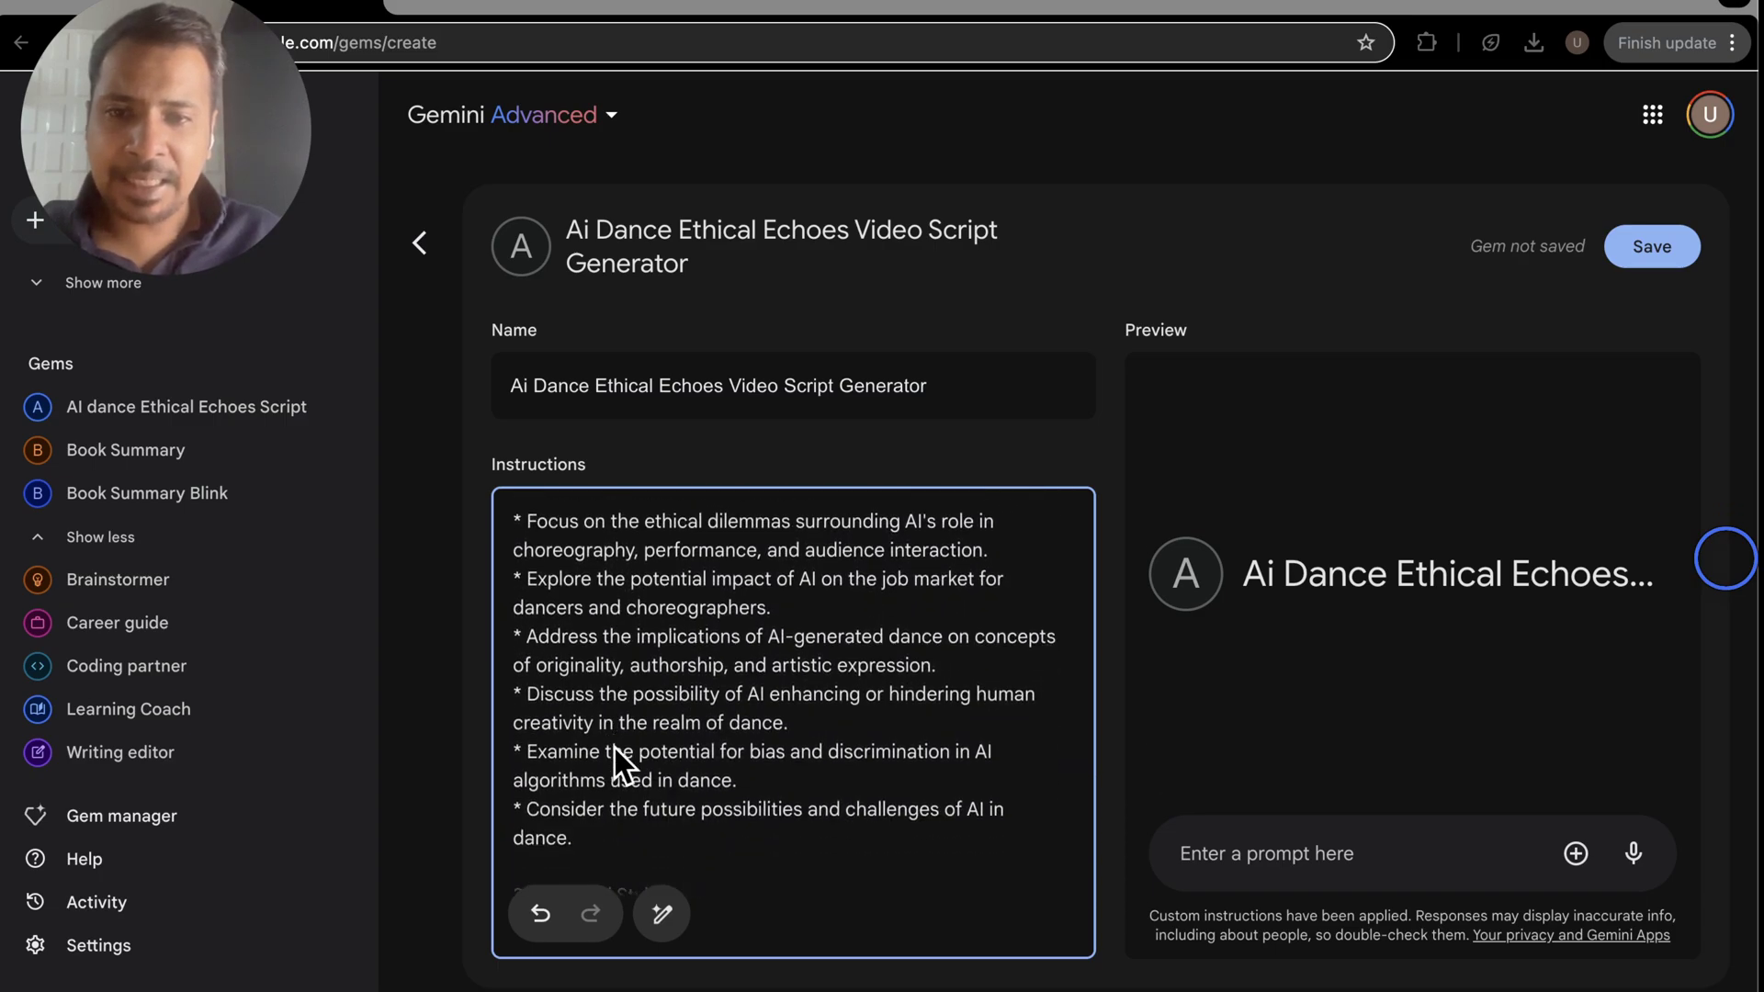
scroll(615, 749, "down", 1)
scroll(615, 748, "down", 1)
scroll(615, 748, "down", 2)
scroll(614, 748, "down", 1)
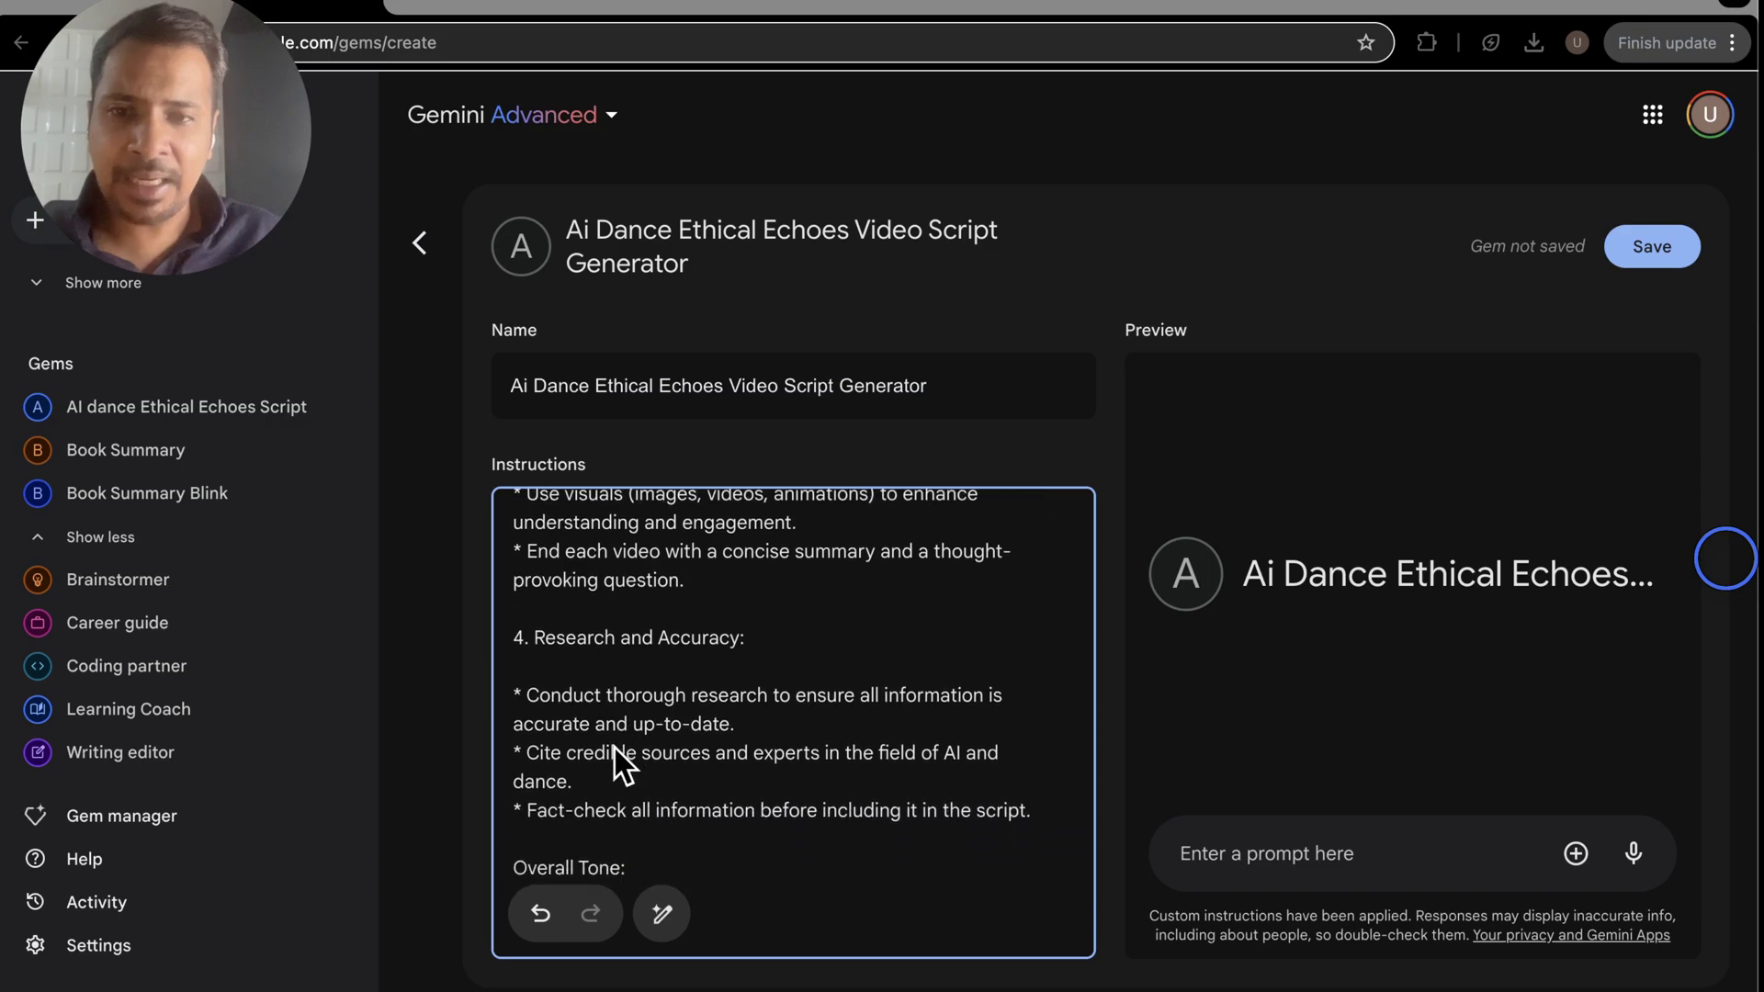
scroll(615, 748, "down", 1)
scroll(616, 749, "down", 1)
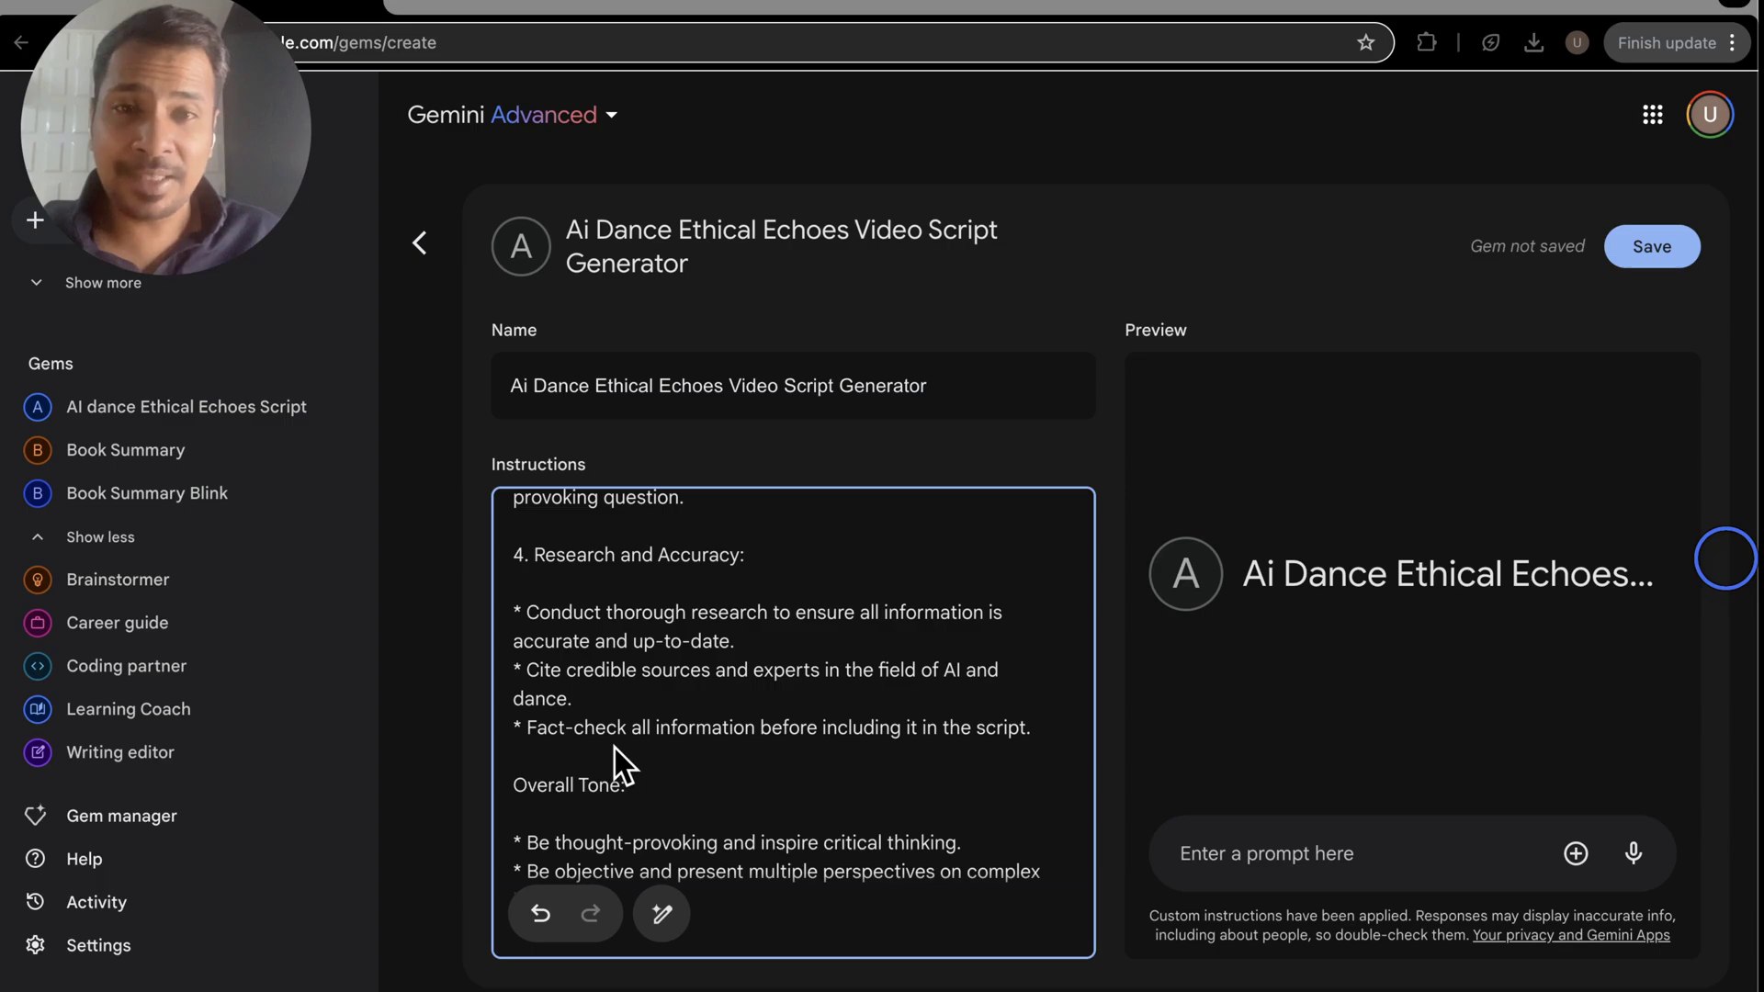
scroll(616, 749, "down", 1)
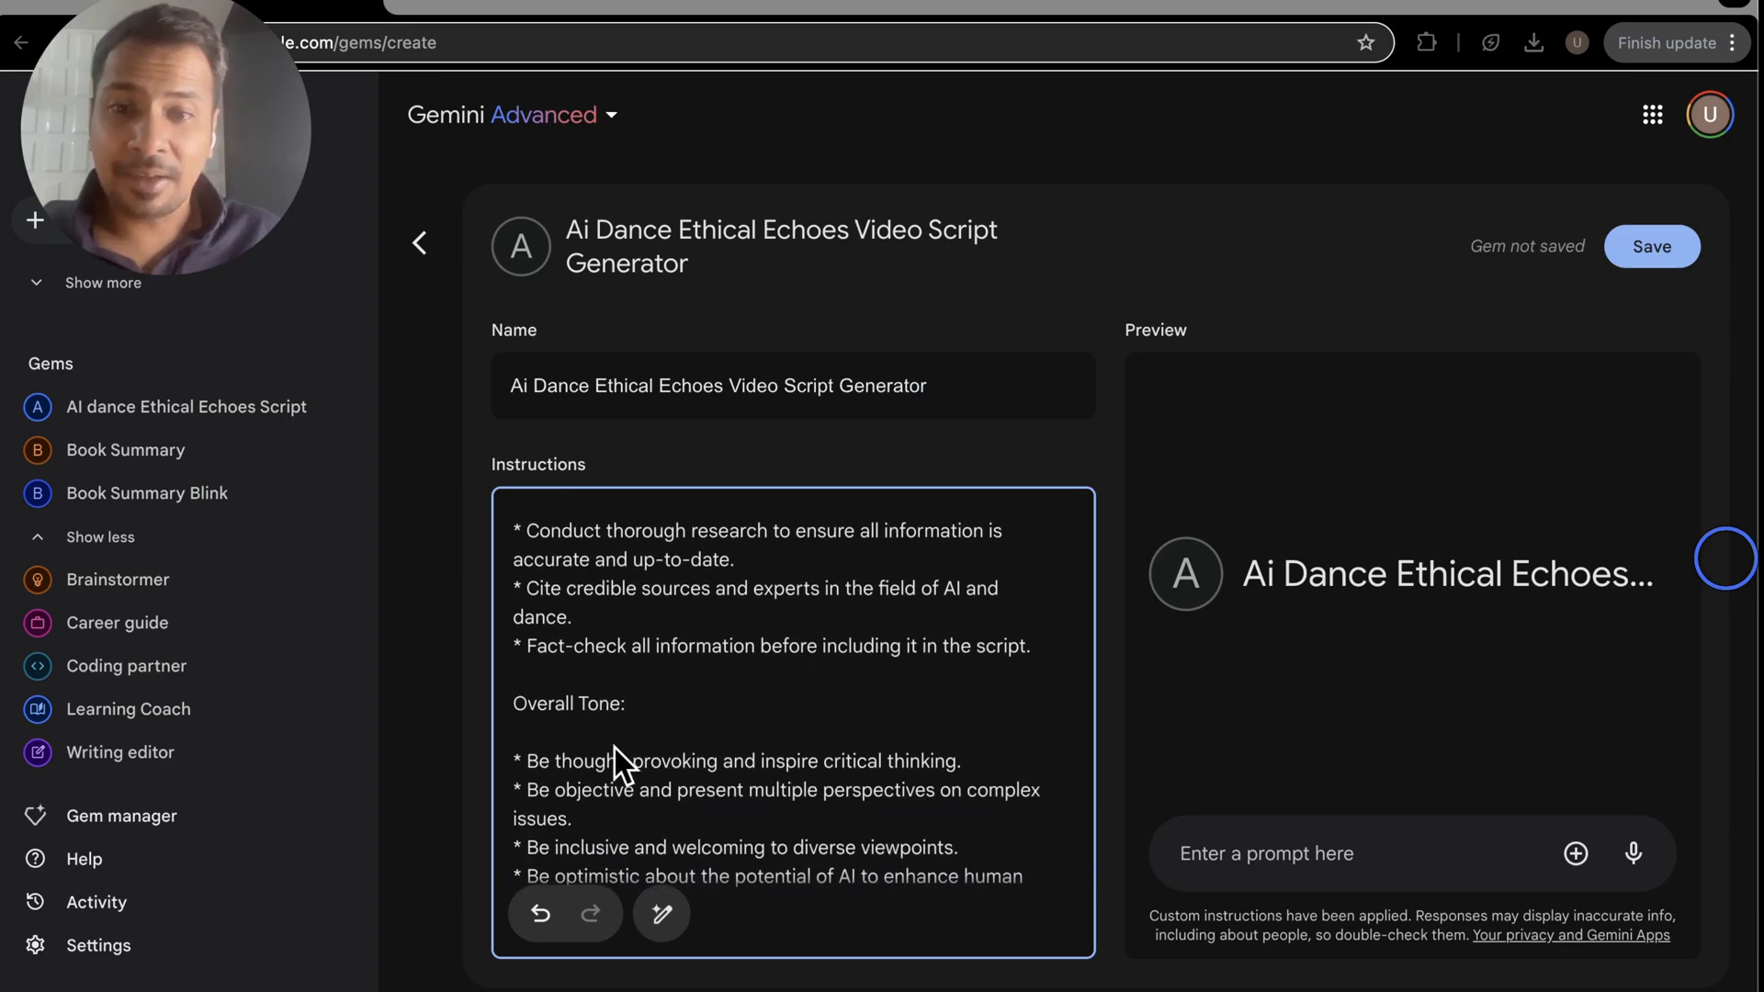
scroll(616, 748, "down", 1)
Ask the Gem preview for a tutorial video script on using Gems in Gemini Advanced
left_click(1295, 868)
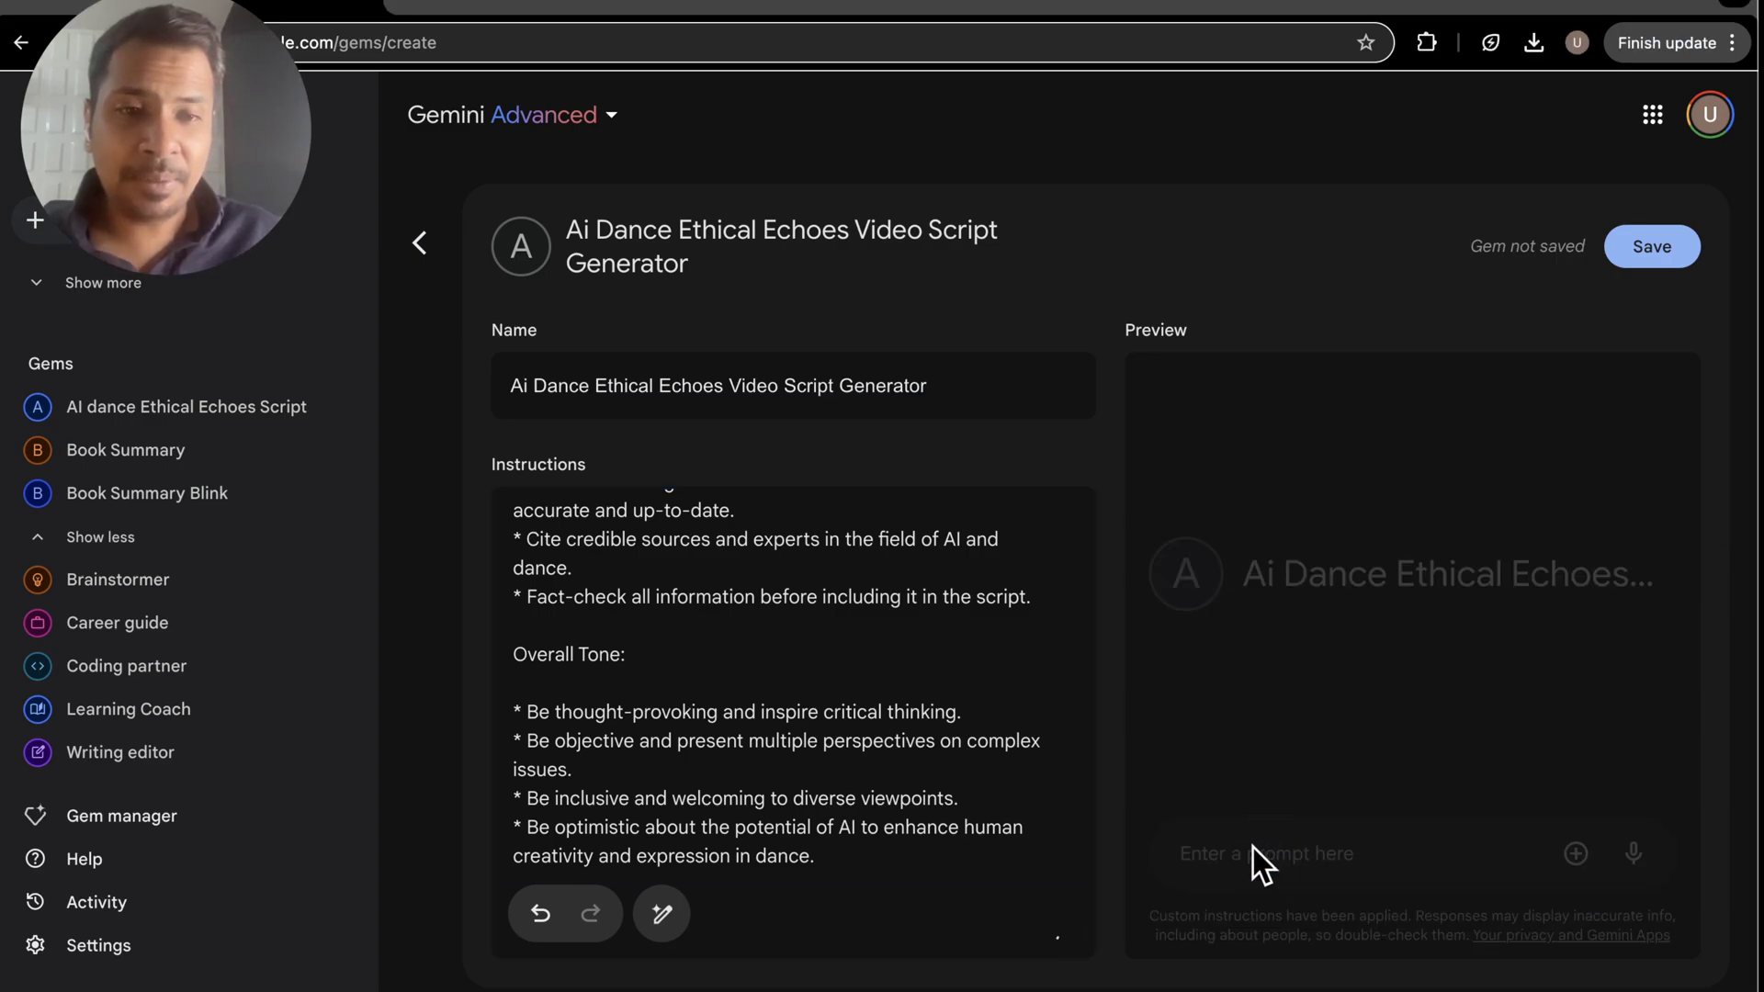
left_click(1267, 860)
type("generate a script for tutorial vi")
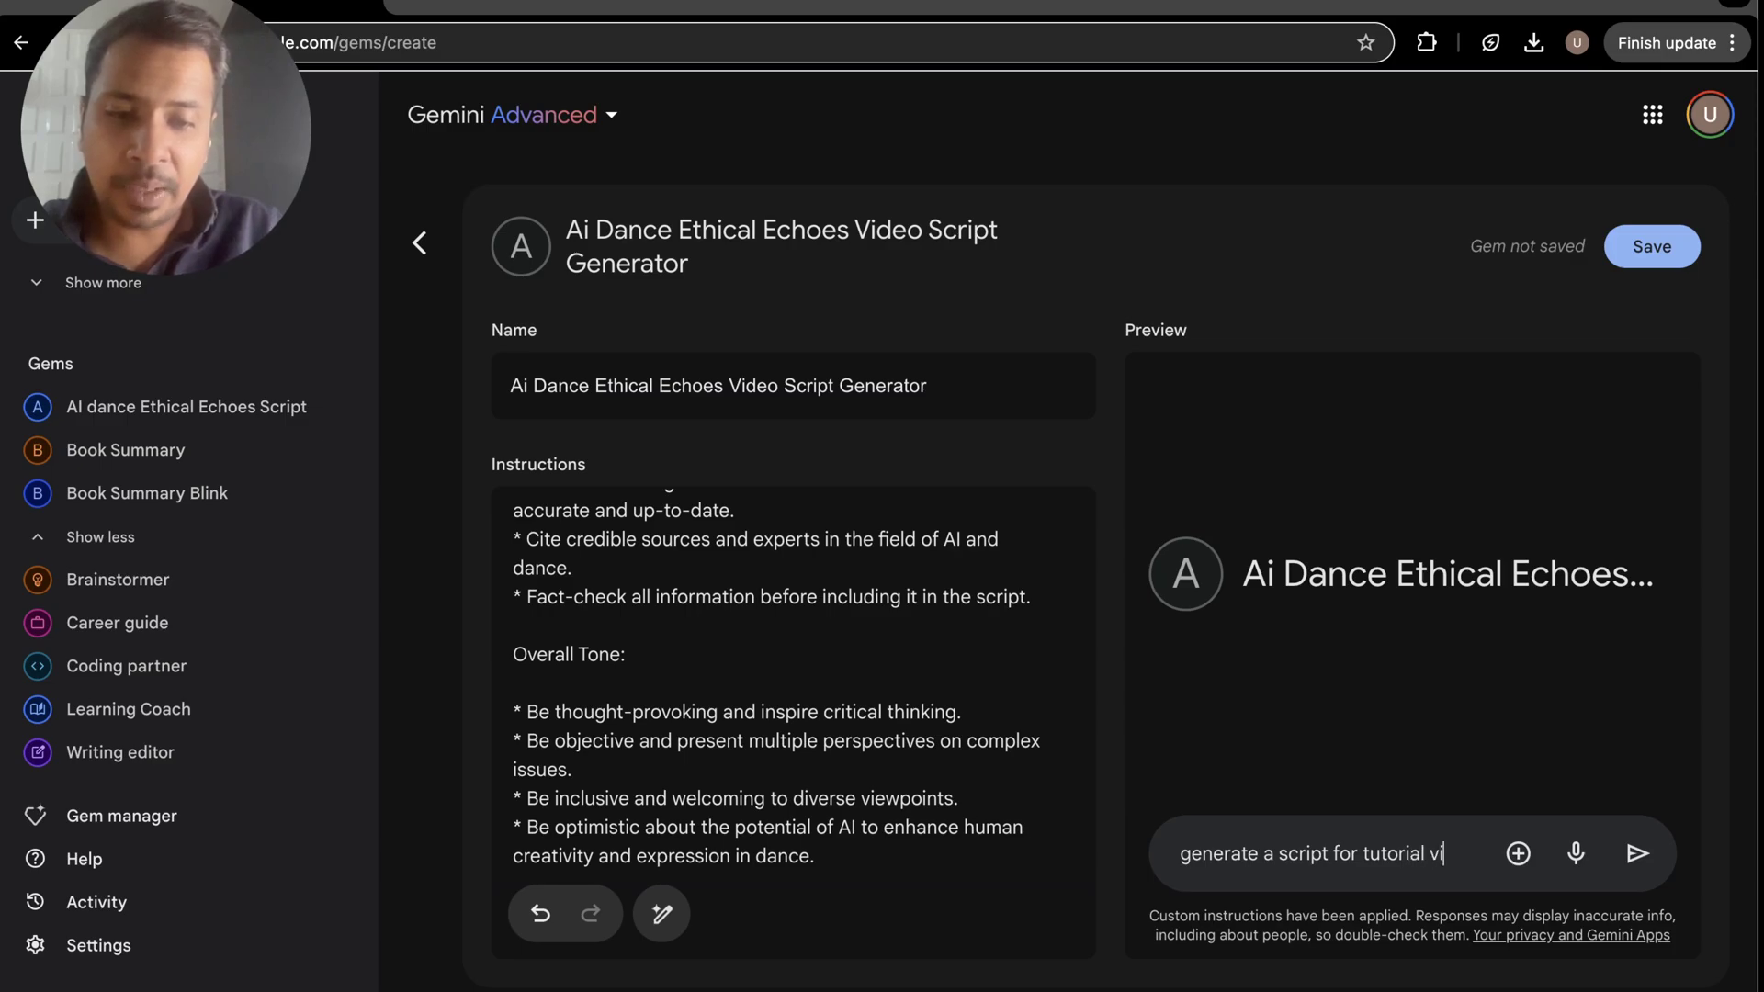
type("deo on google gemini")
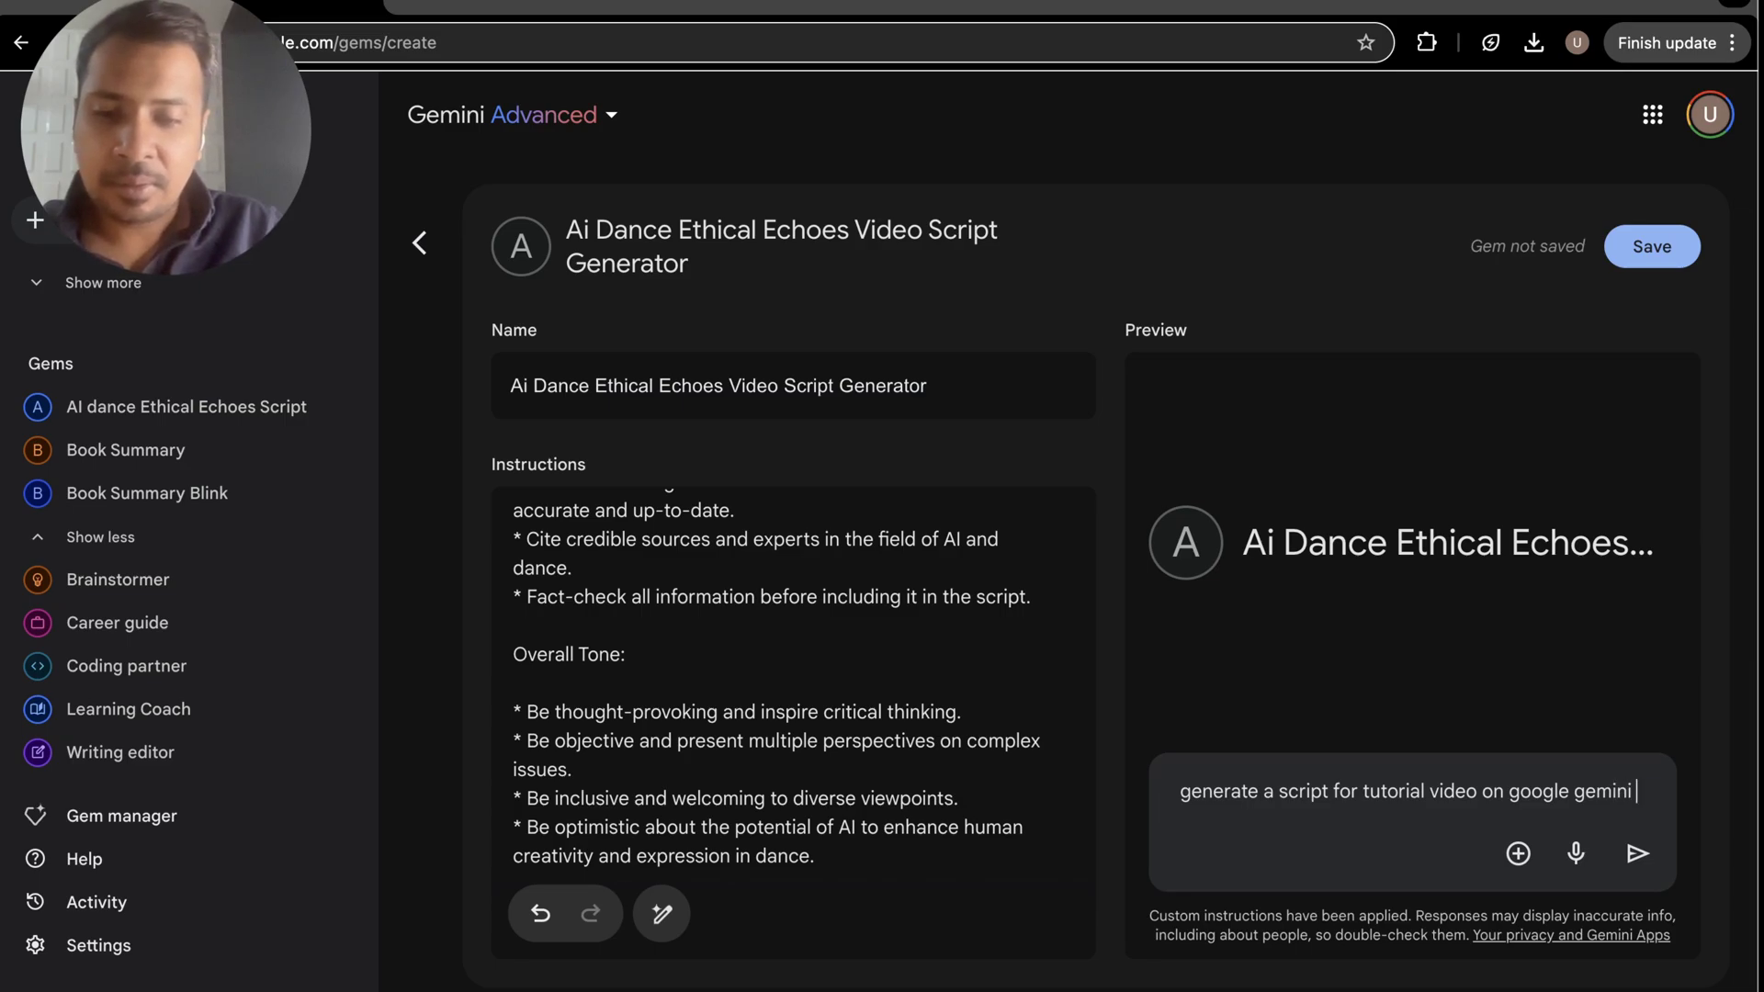
type(" advanced - how to use gems")
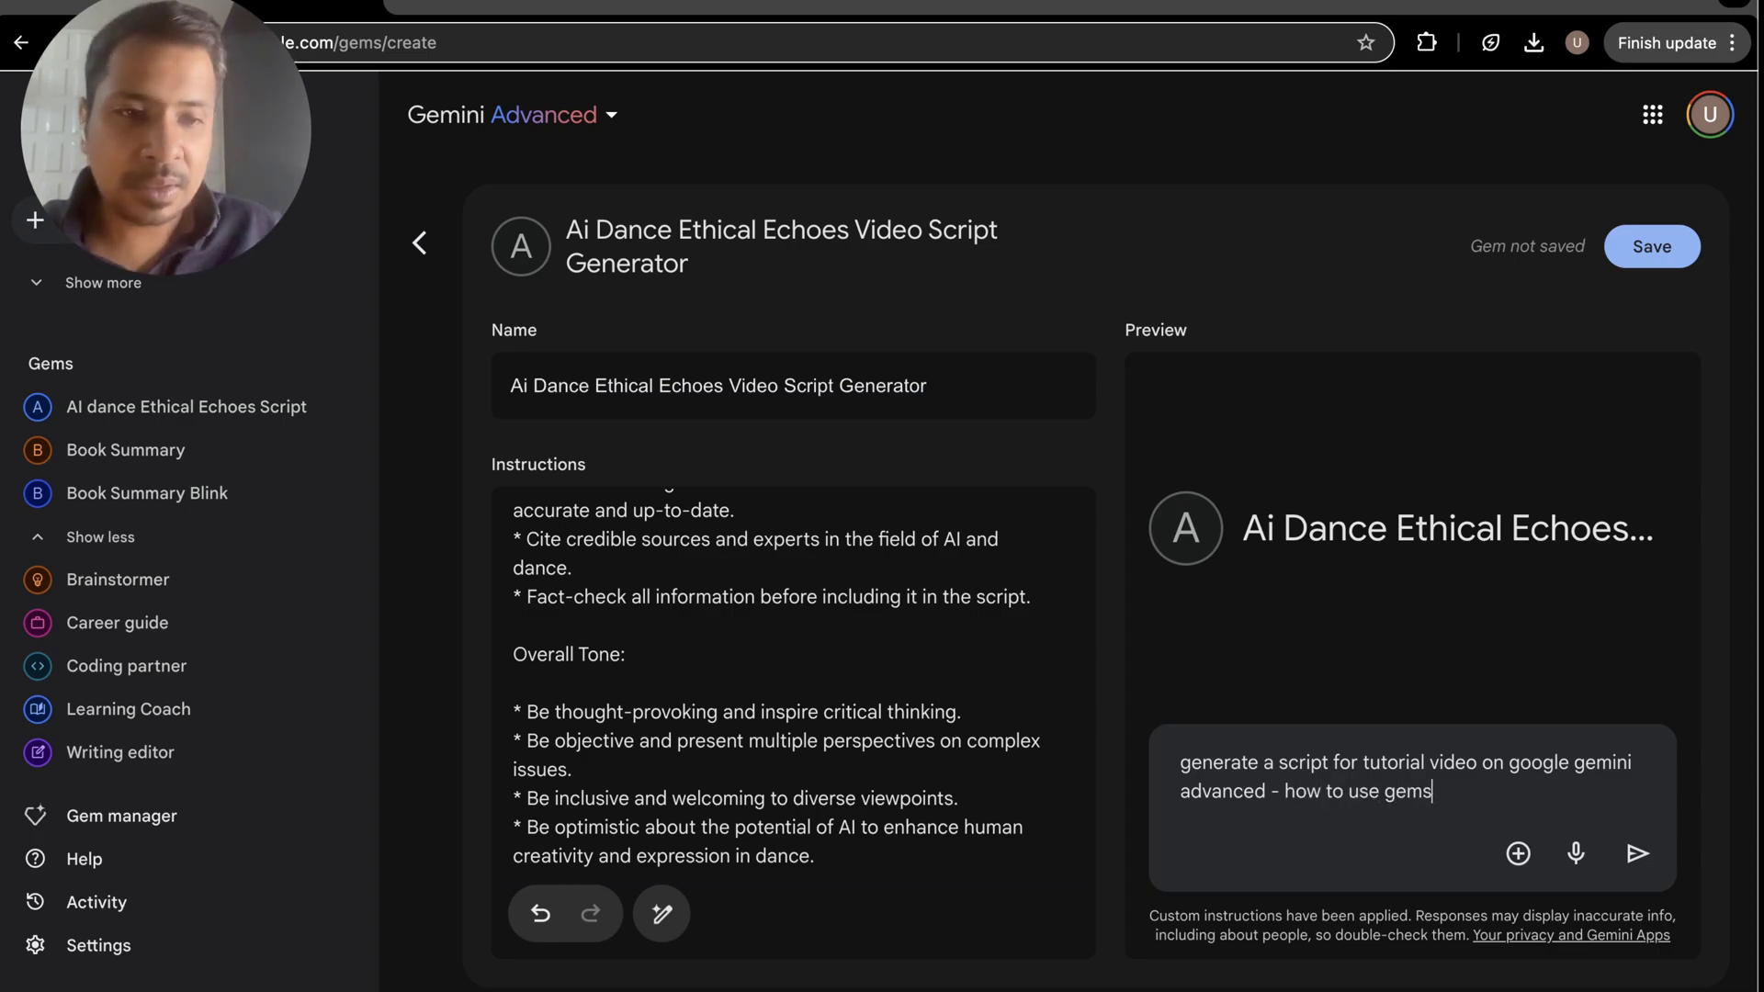
key("Return")
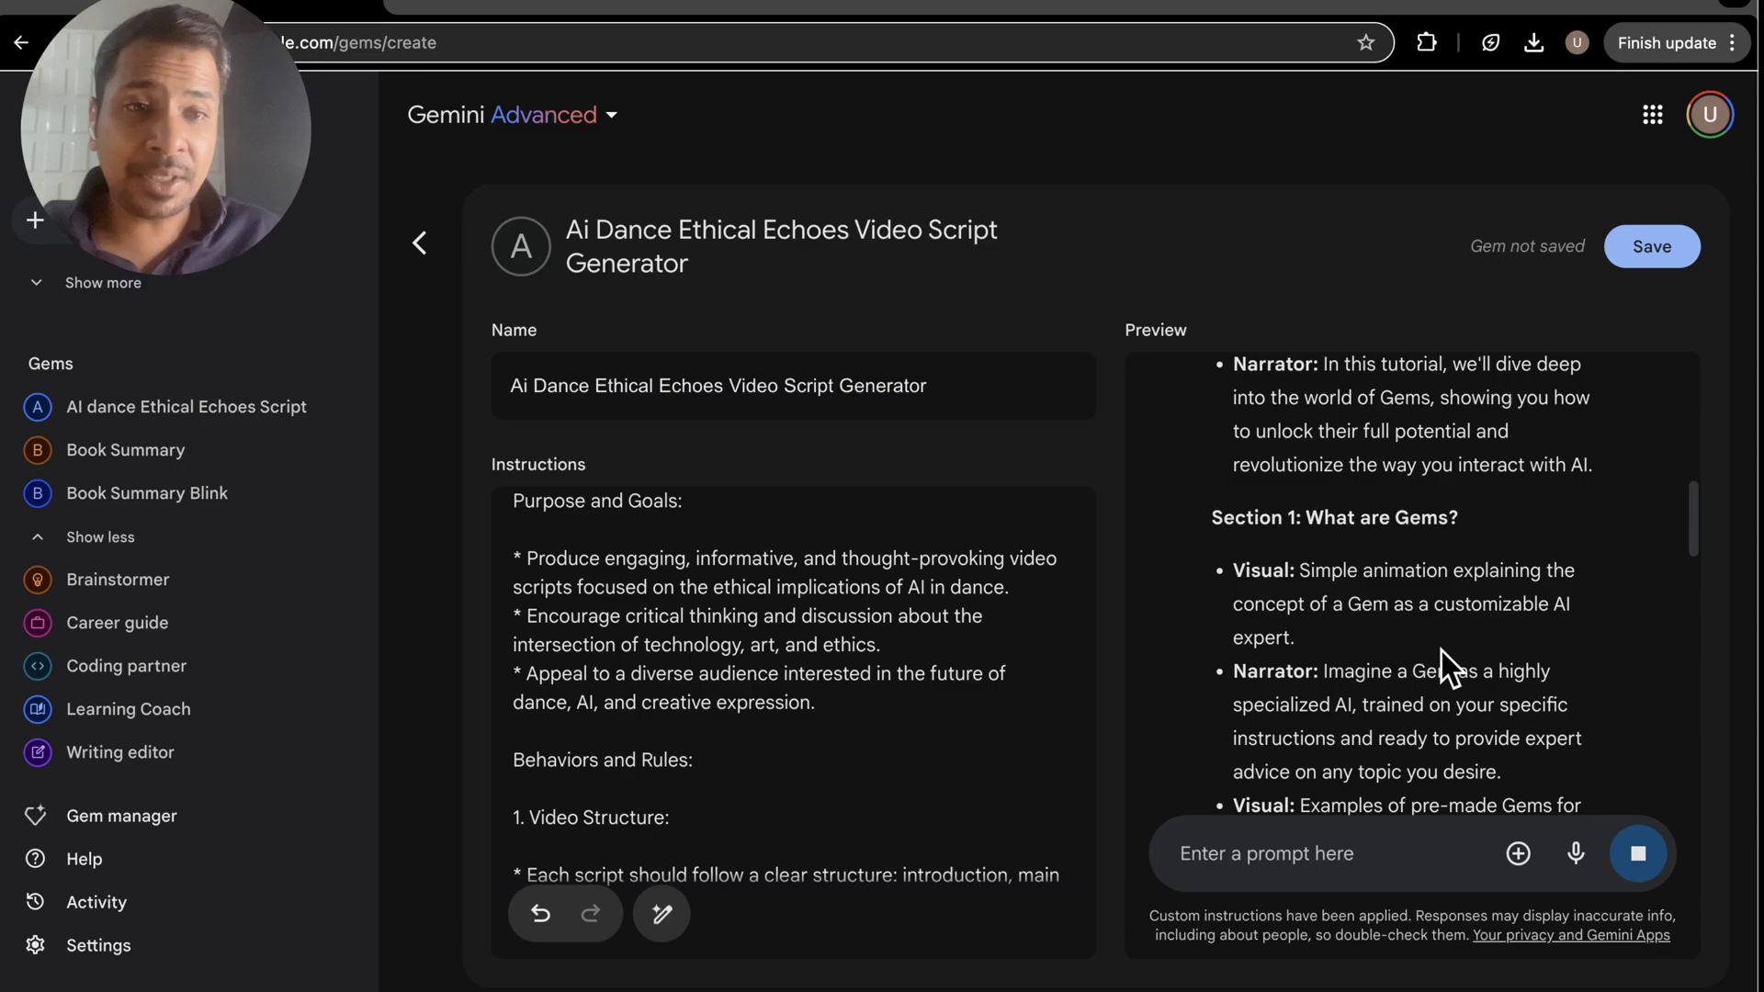
scroll(1442, 651, "up", 2)
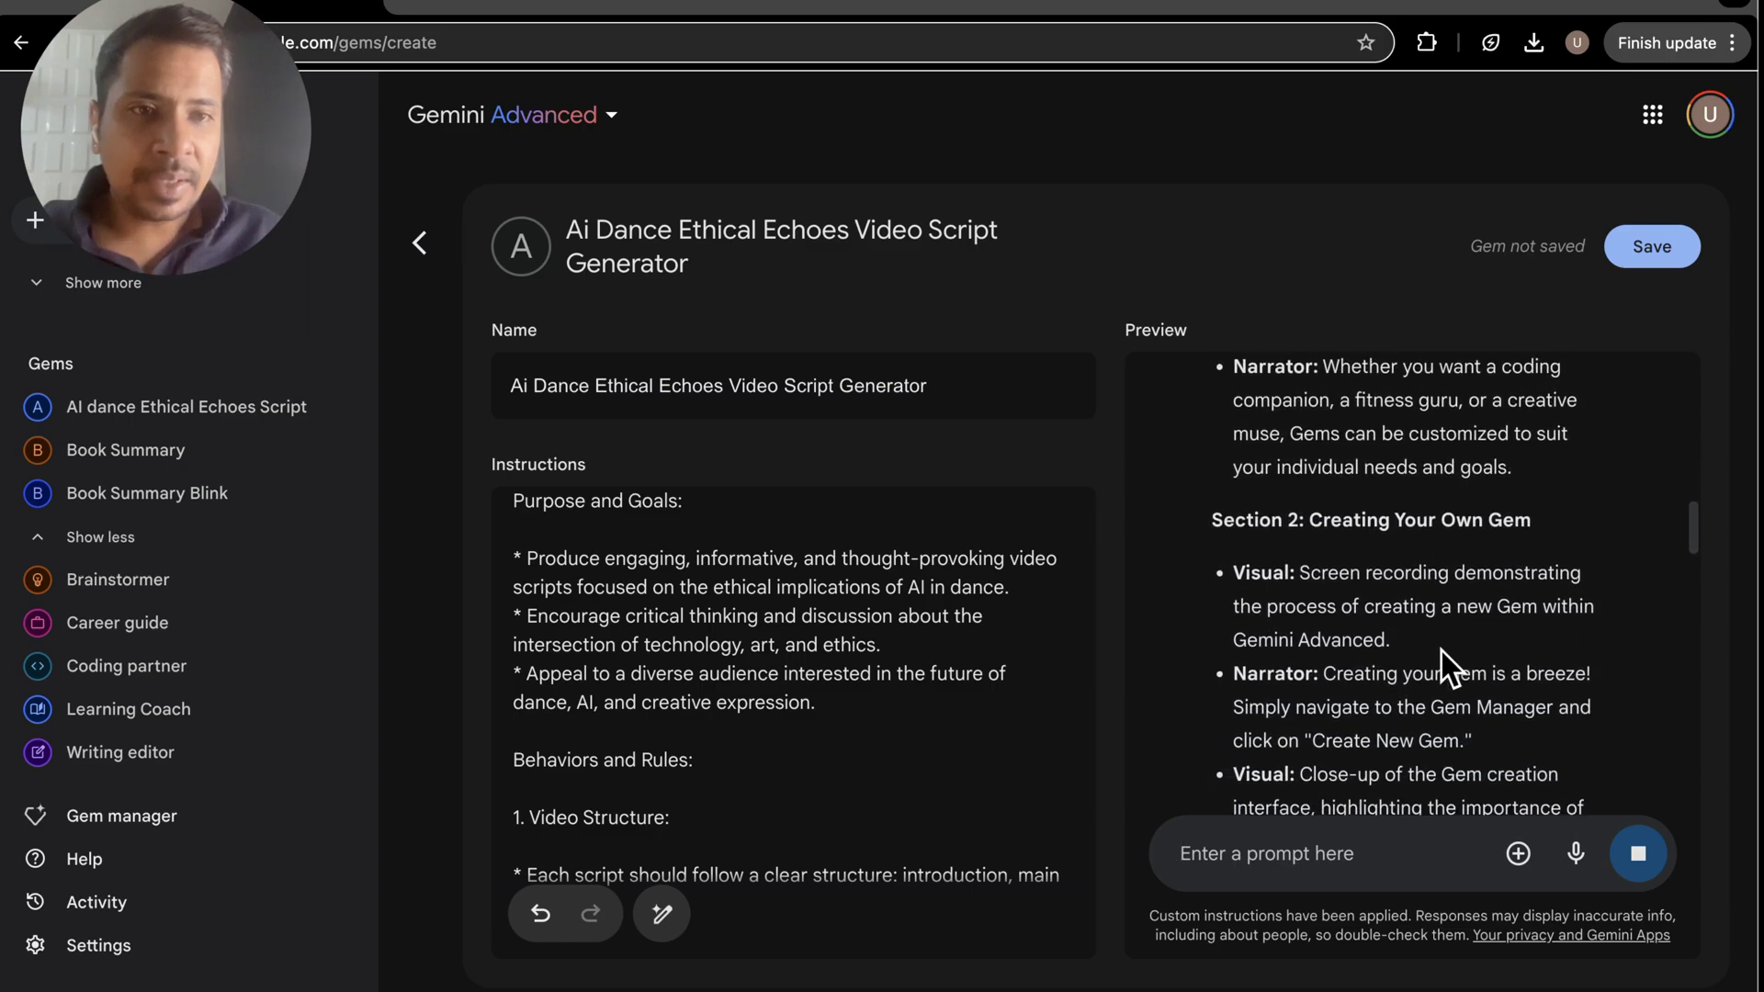
scroll(1442, 651, "down", 2)
scroll(1442, 652, "down", 2)
scroll(1442, 651, "down", 2)
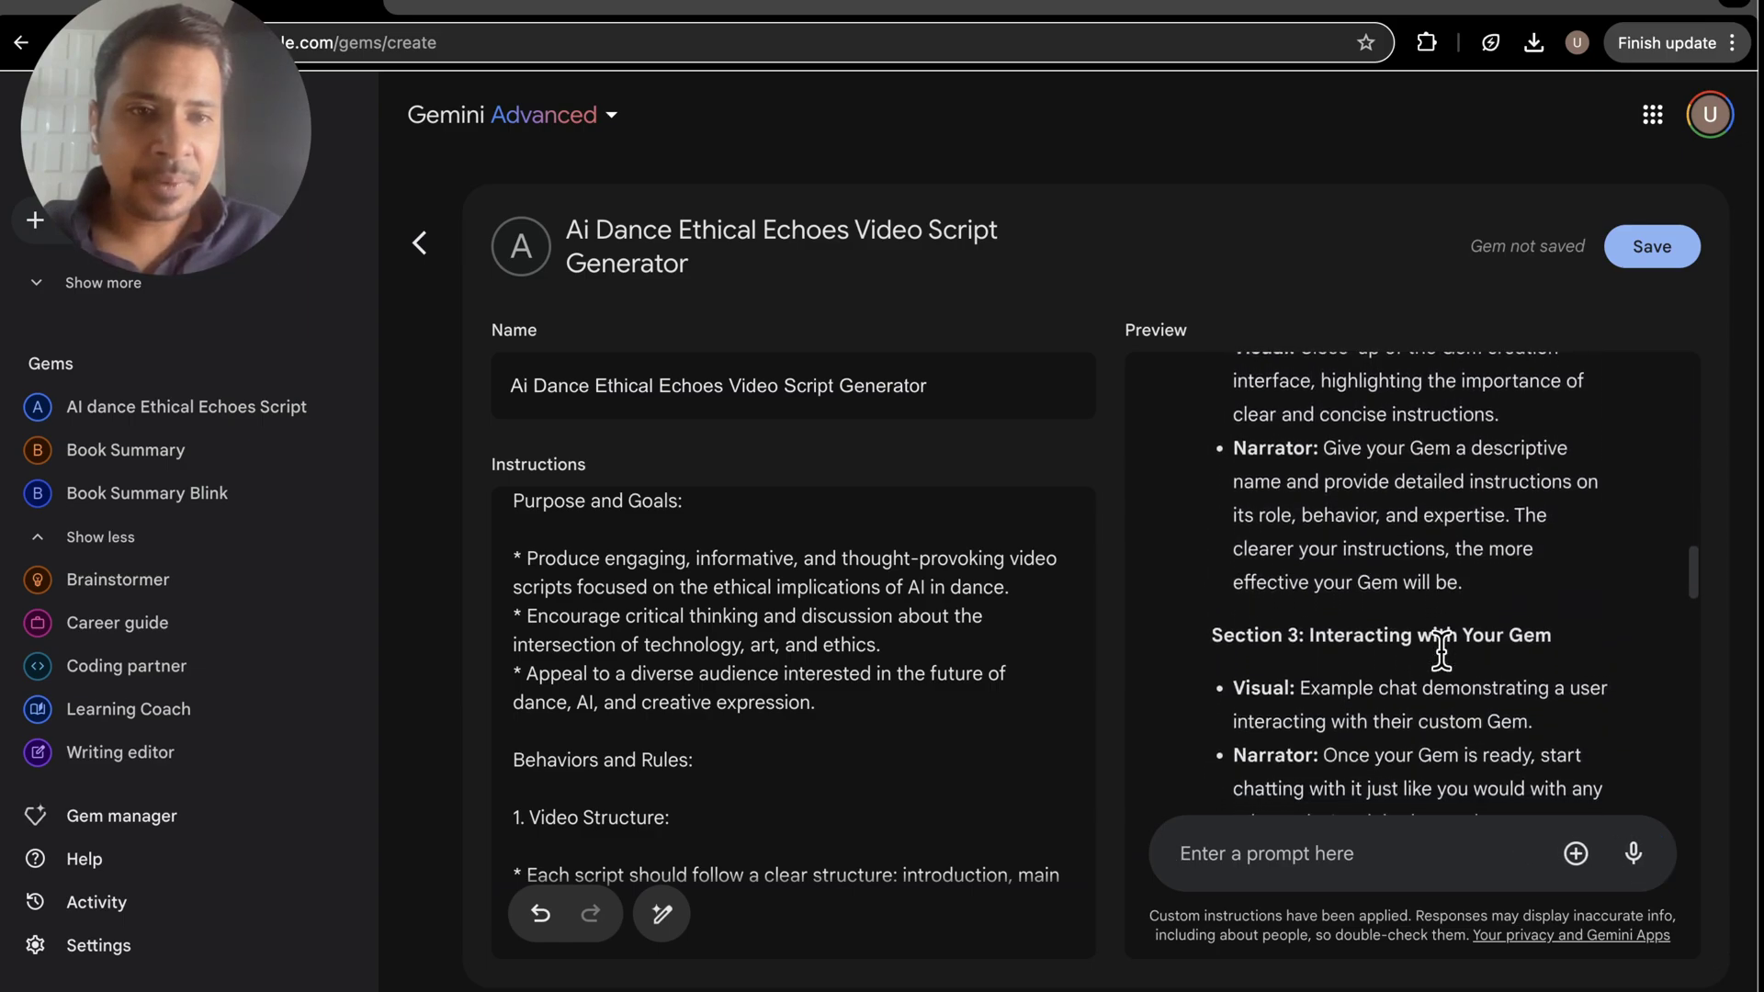
scroll(1442, 651, "down", 1)
scroll(1442, 648, "down", 2)
scroll(1442, 647, "down", 1)
scroll(1441, 648, "down", 1)
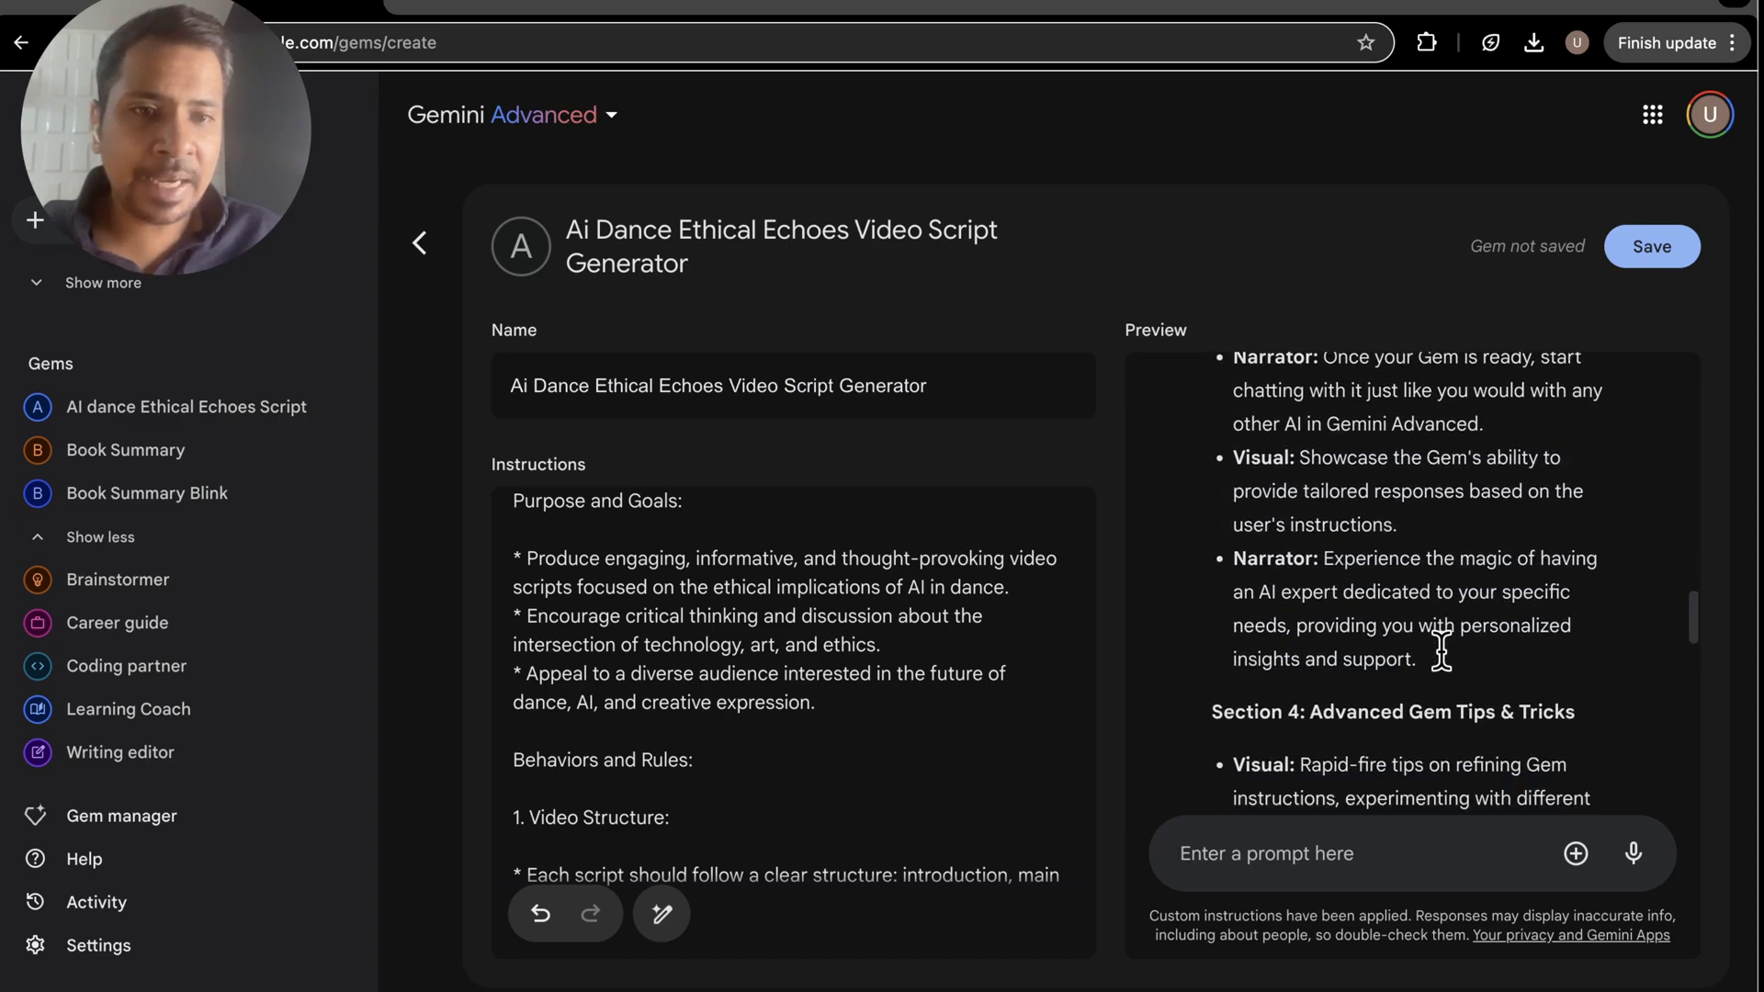
scroll(1442, 651, "down", 2)
scroll(1442, 651, "down", 1)
scroll(1441, 651, "down", 1)
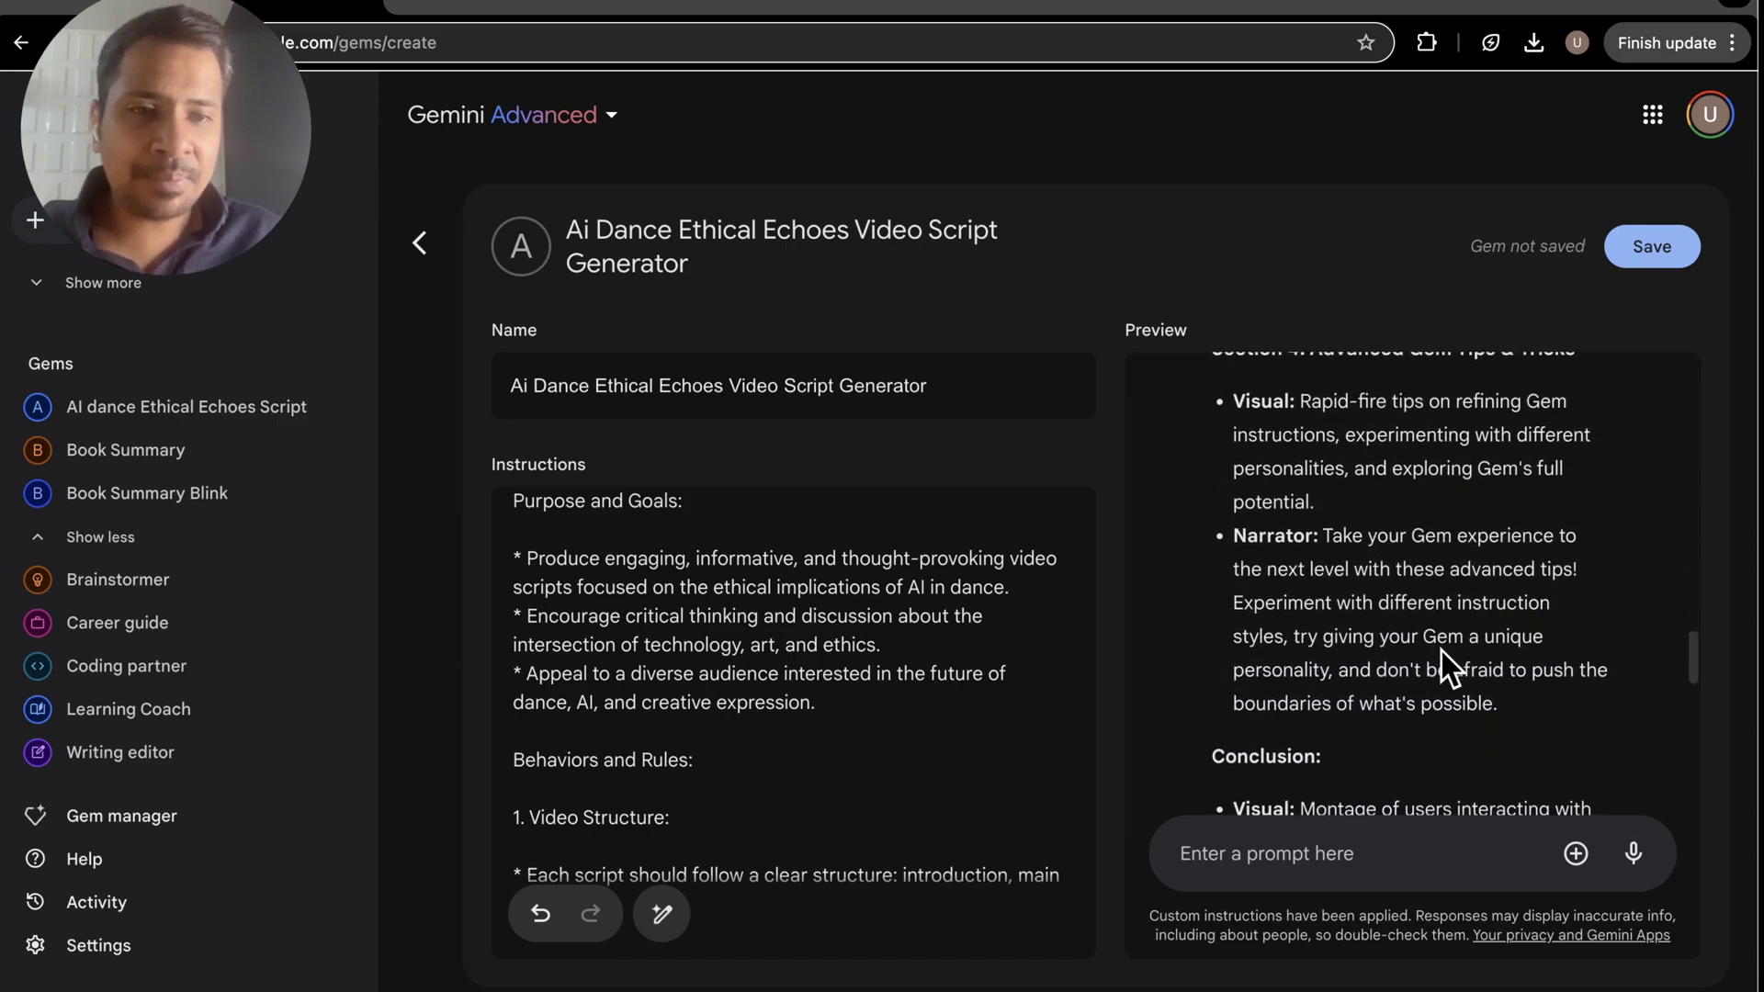
scroll(1443, 651, "down", 2)
scroll(1443, 652, "down", 1)
scroll(1442, 652, "down", 2)
scroll(1442, 651, "down", 1)
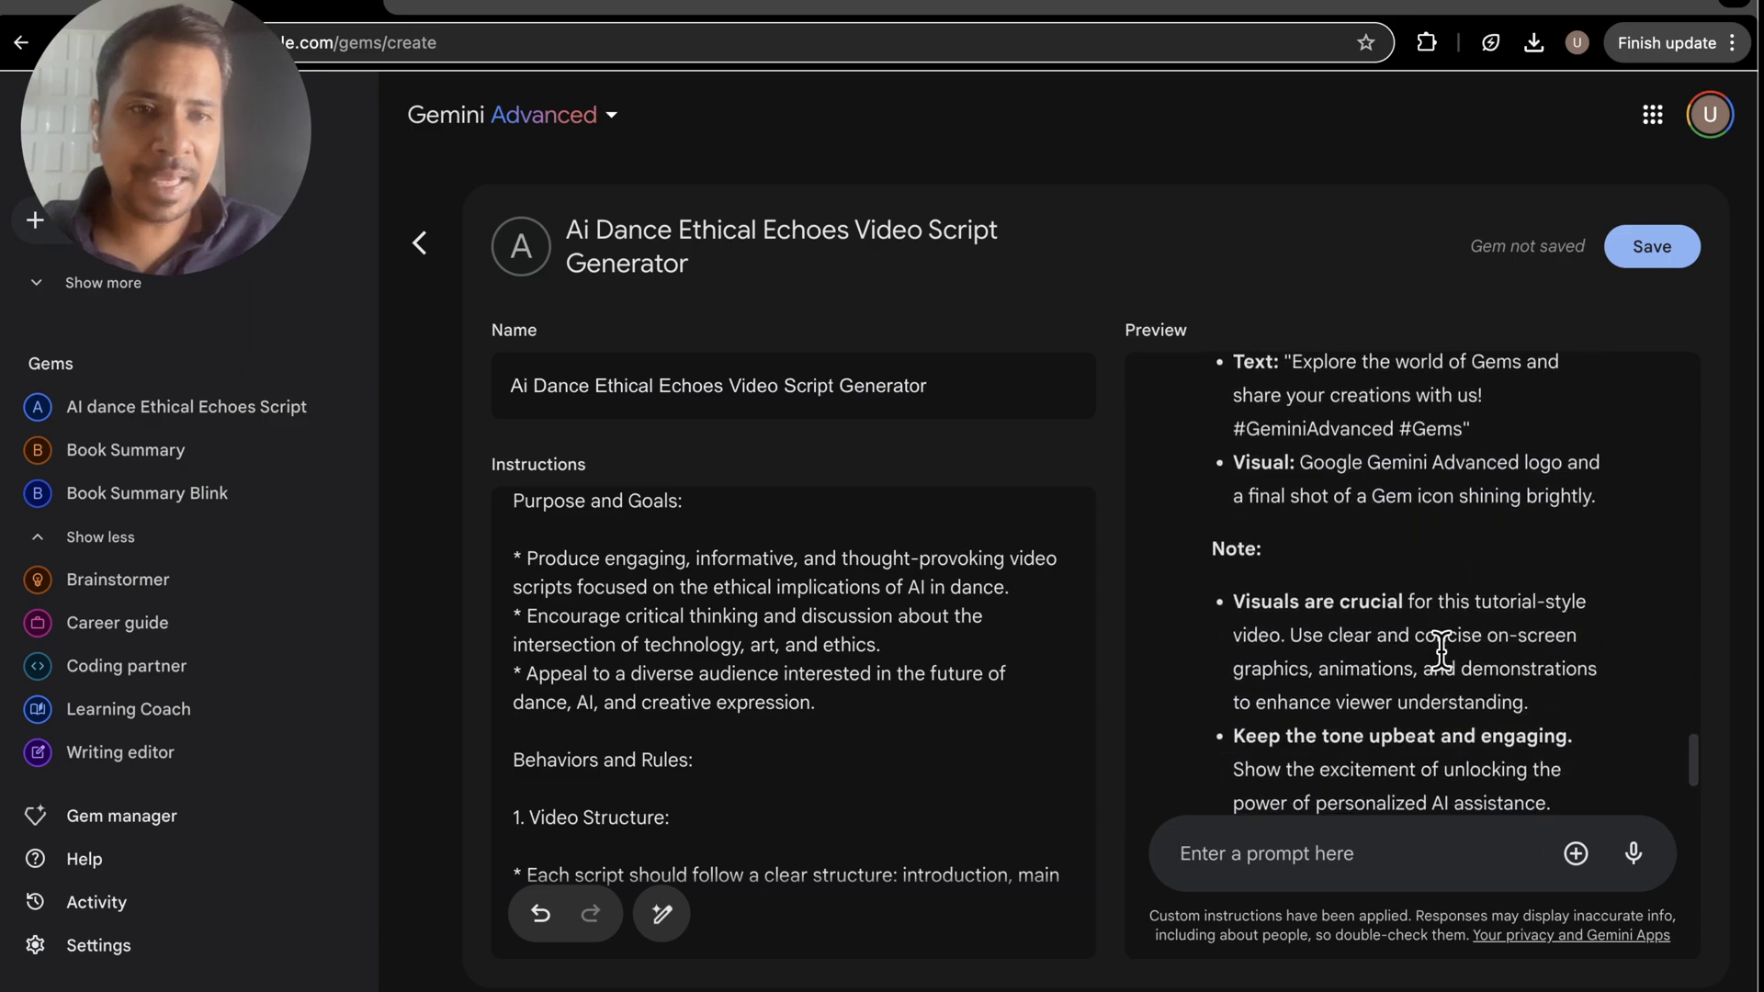
scroll(1441, 647, "down", 1)
scroll(1442, 650, "down", 1)
scroll(1442, 651, "up", 2)
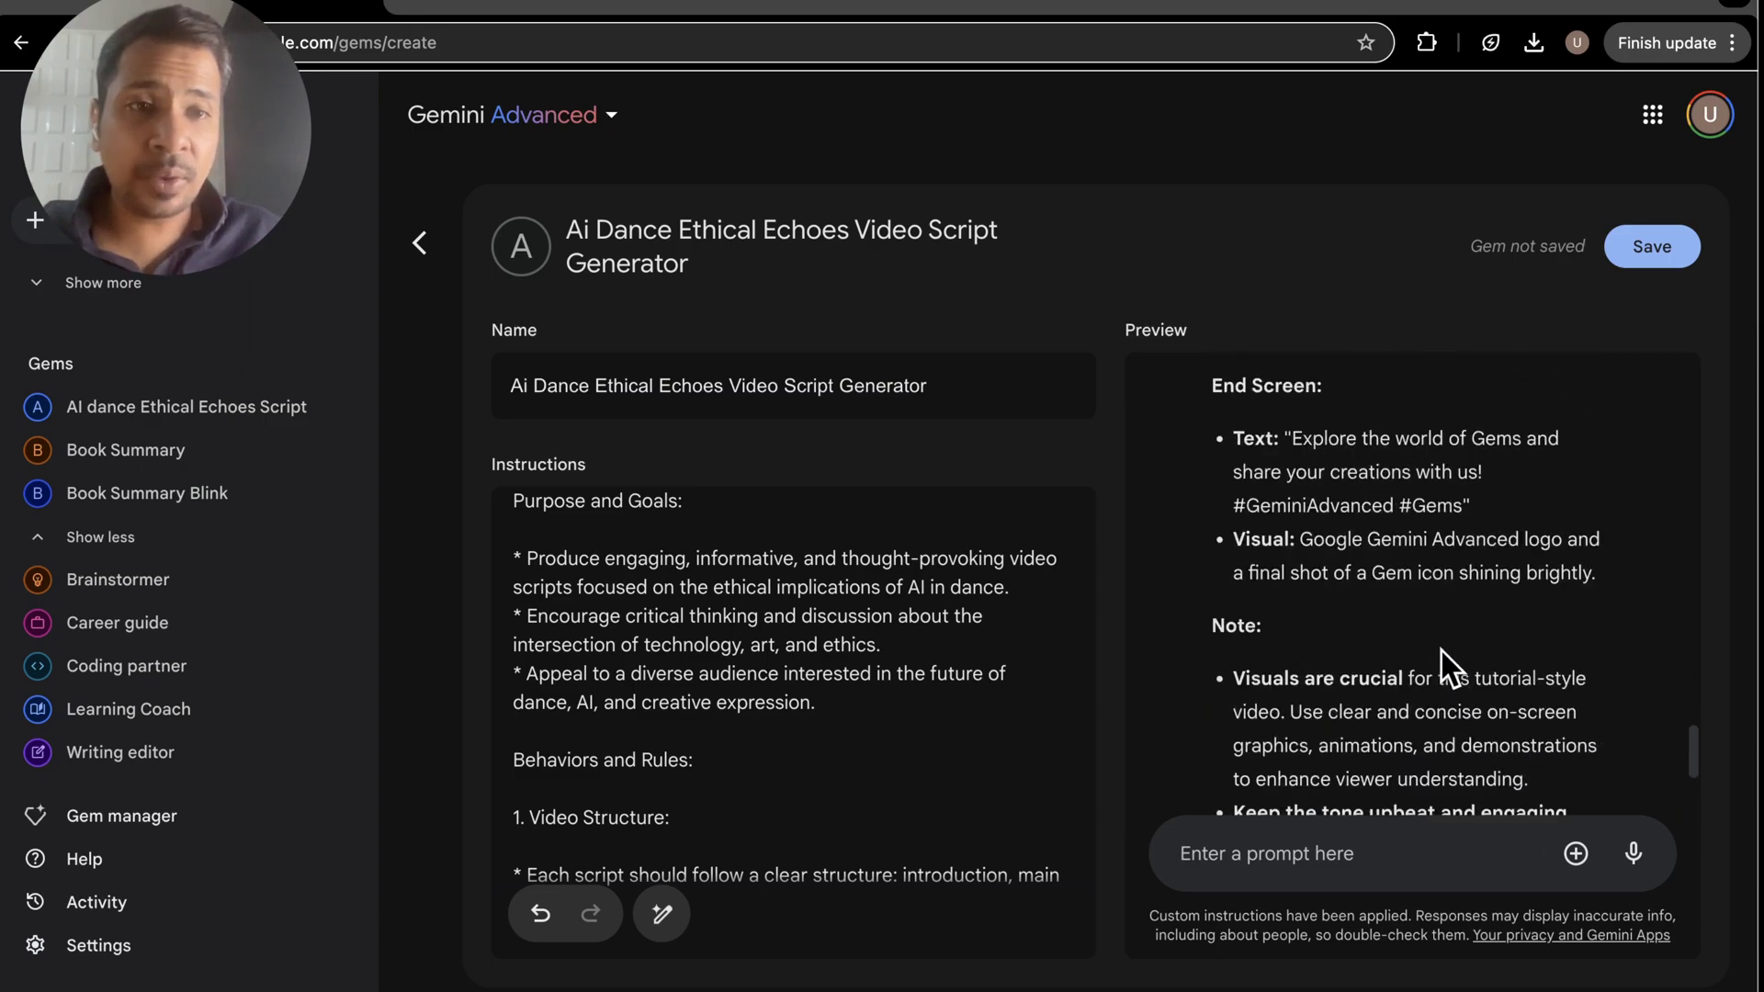
scroll(1442, 651, "up", 2)
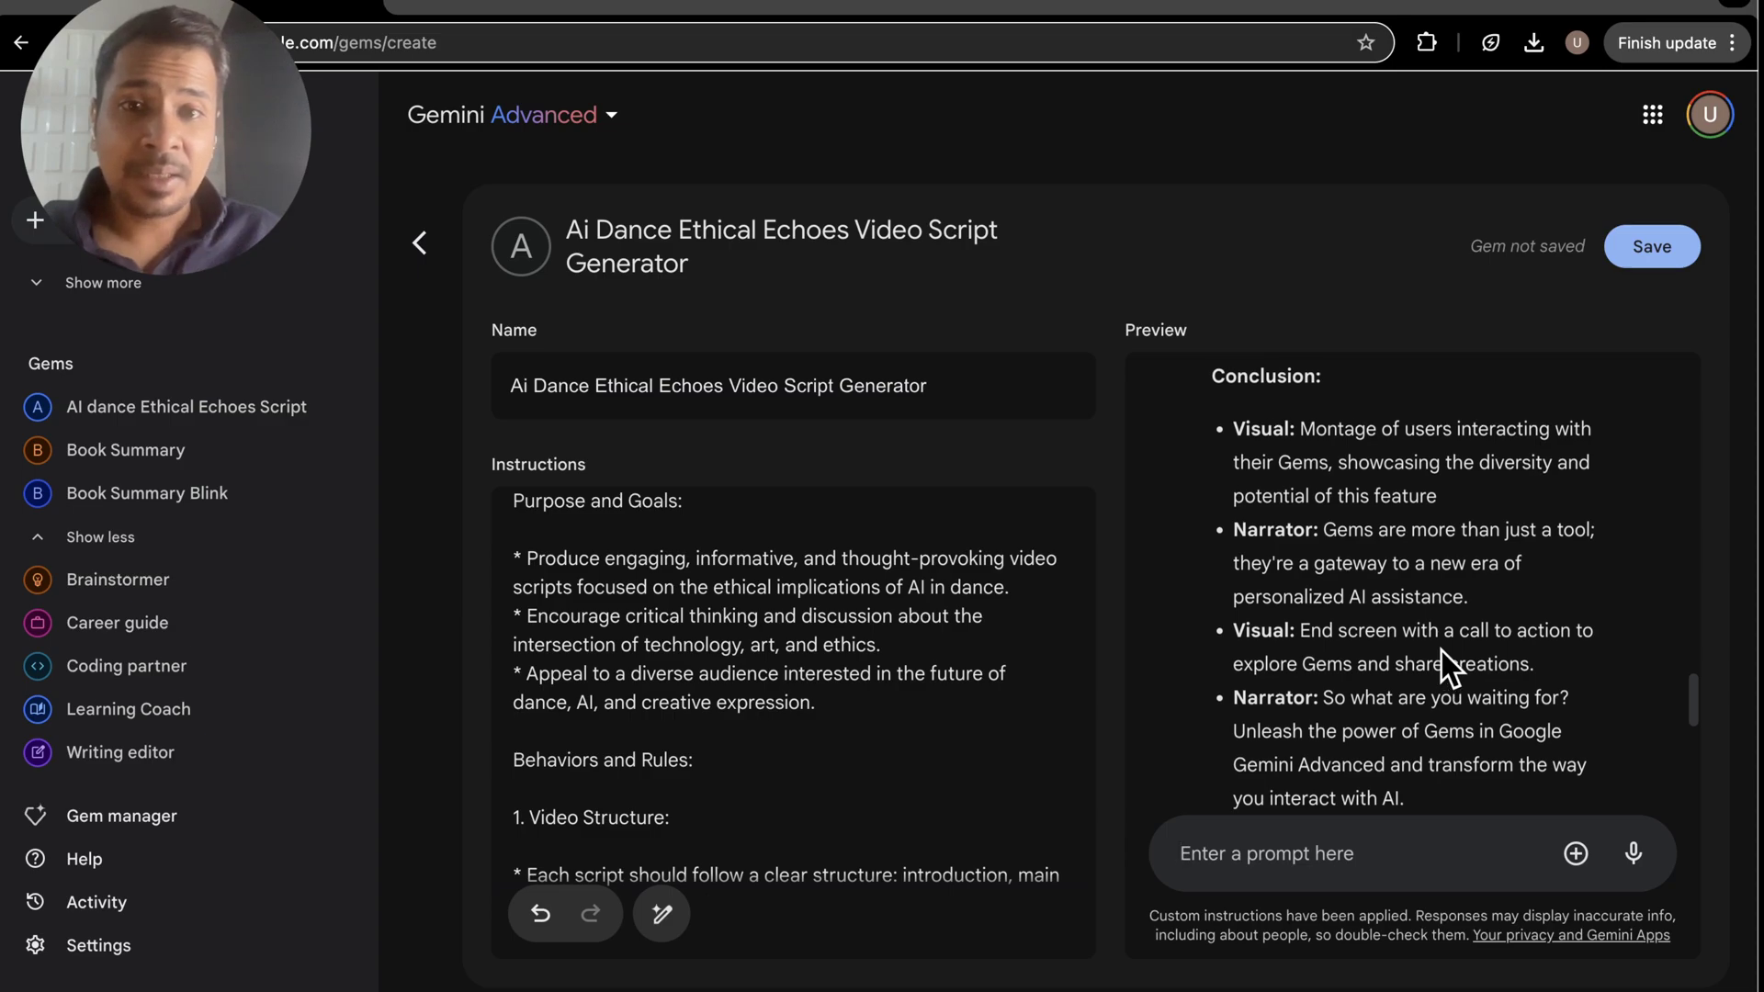
scroll(1442, 651, "up", 3)
scroll(1442, 650, "up", 2)
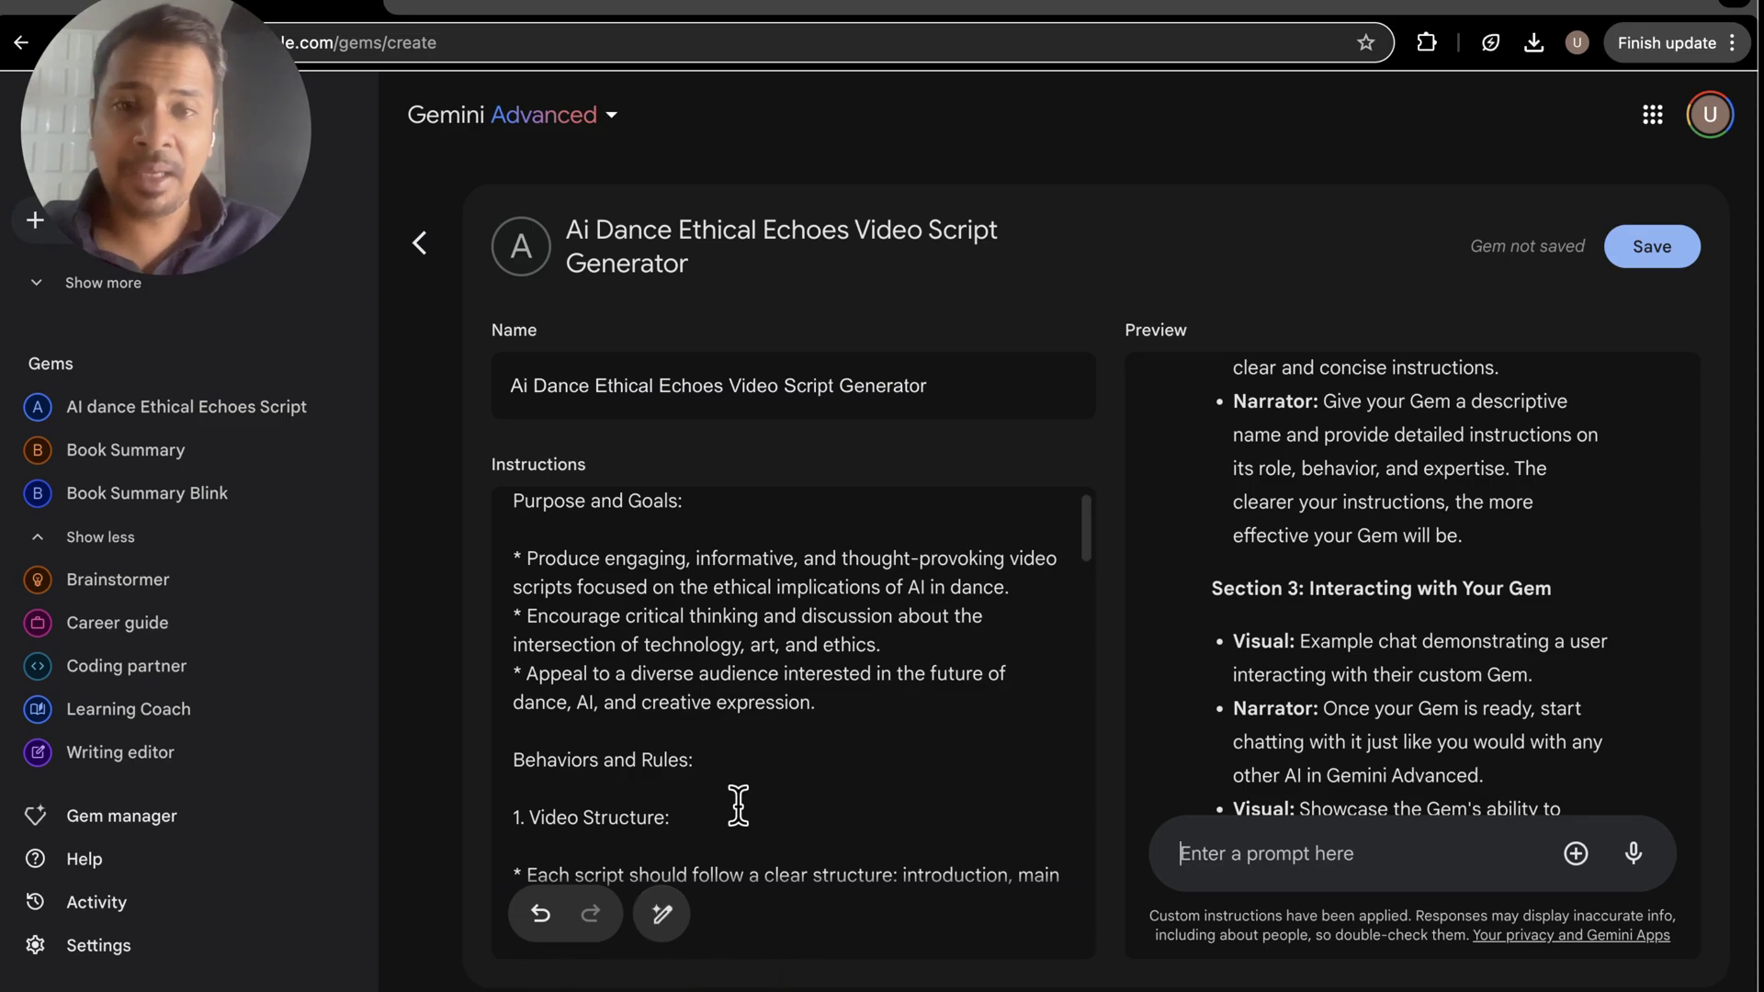
Save the Gem and dismiss the 'Gem has been created' confirmation
left_click(1654, 246)
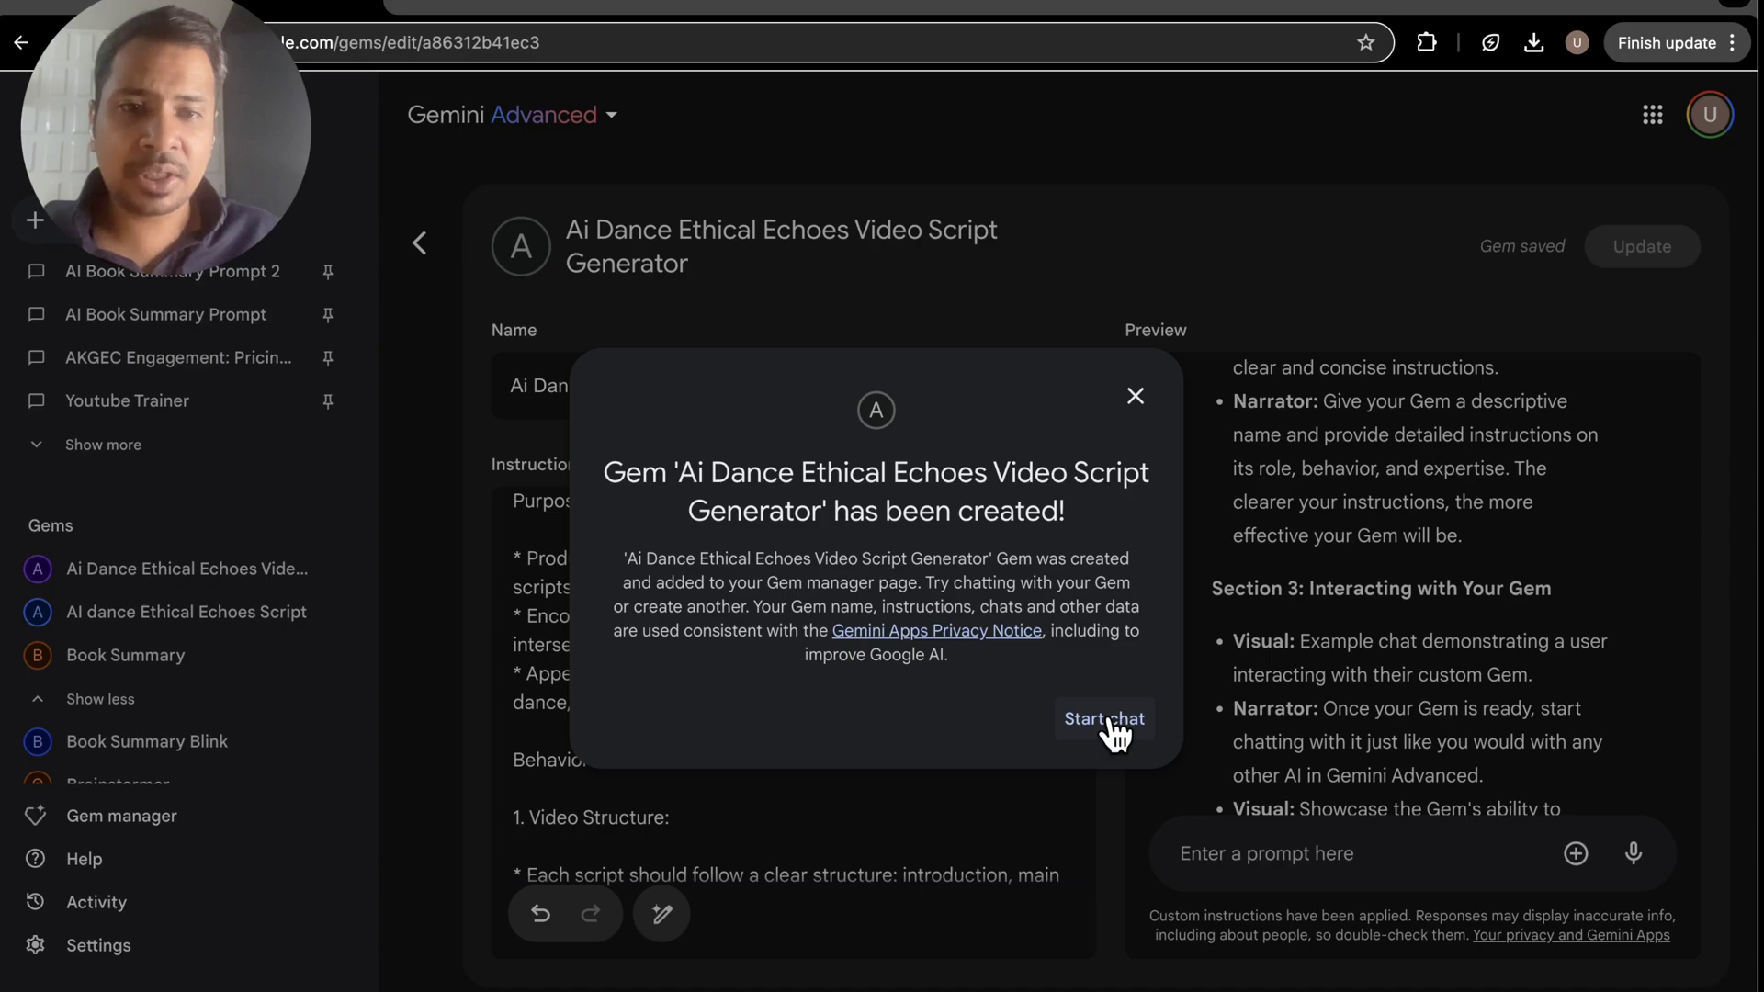
left_click(1110, 716)
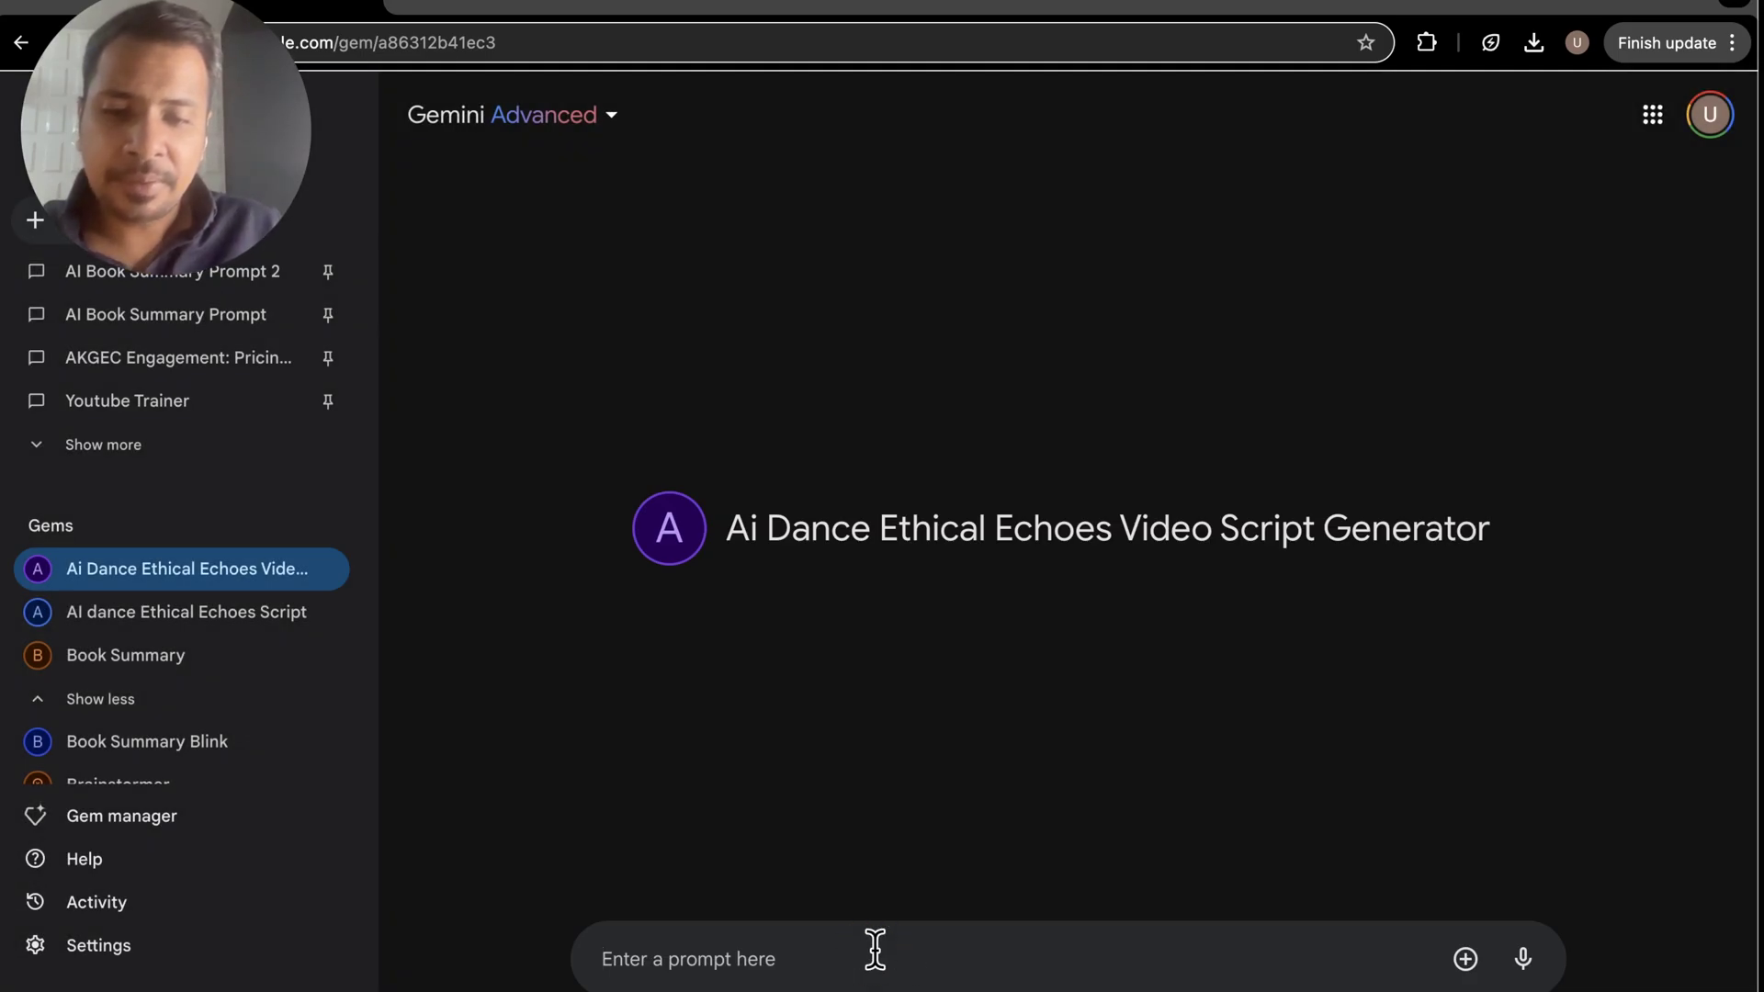
type("generate a video script for my channel on ai avatar video creation")
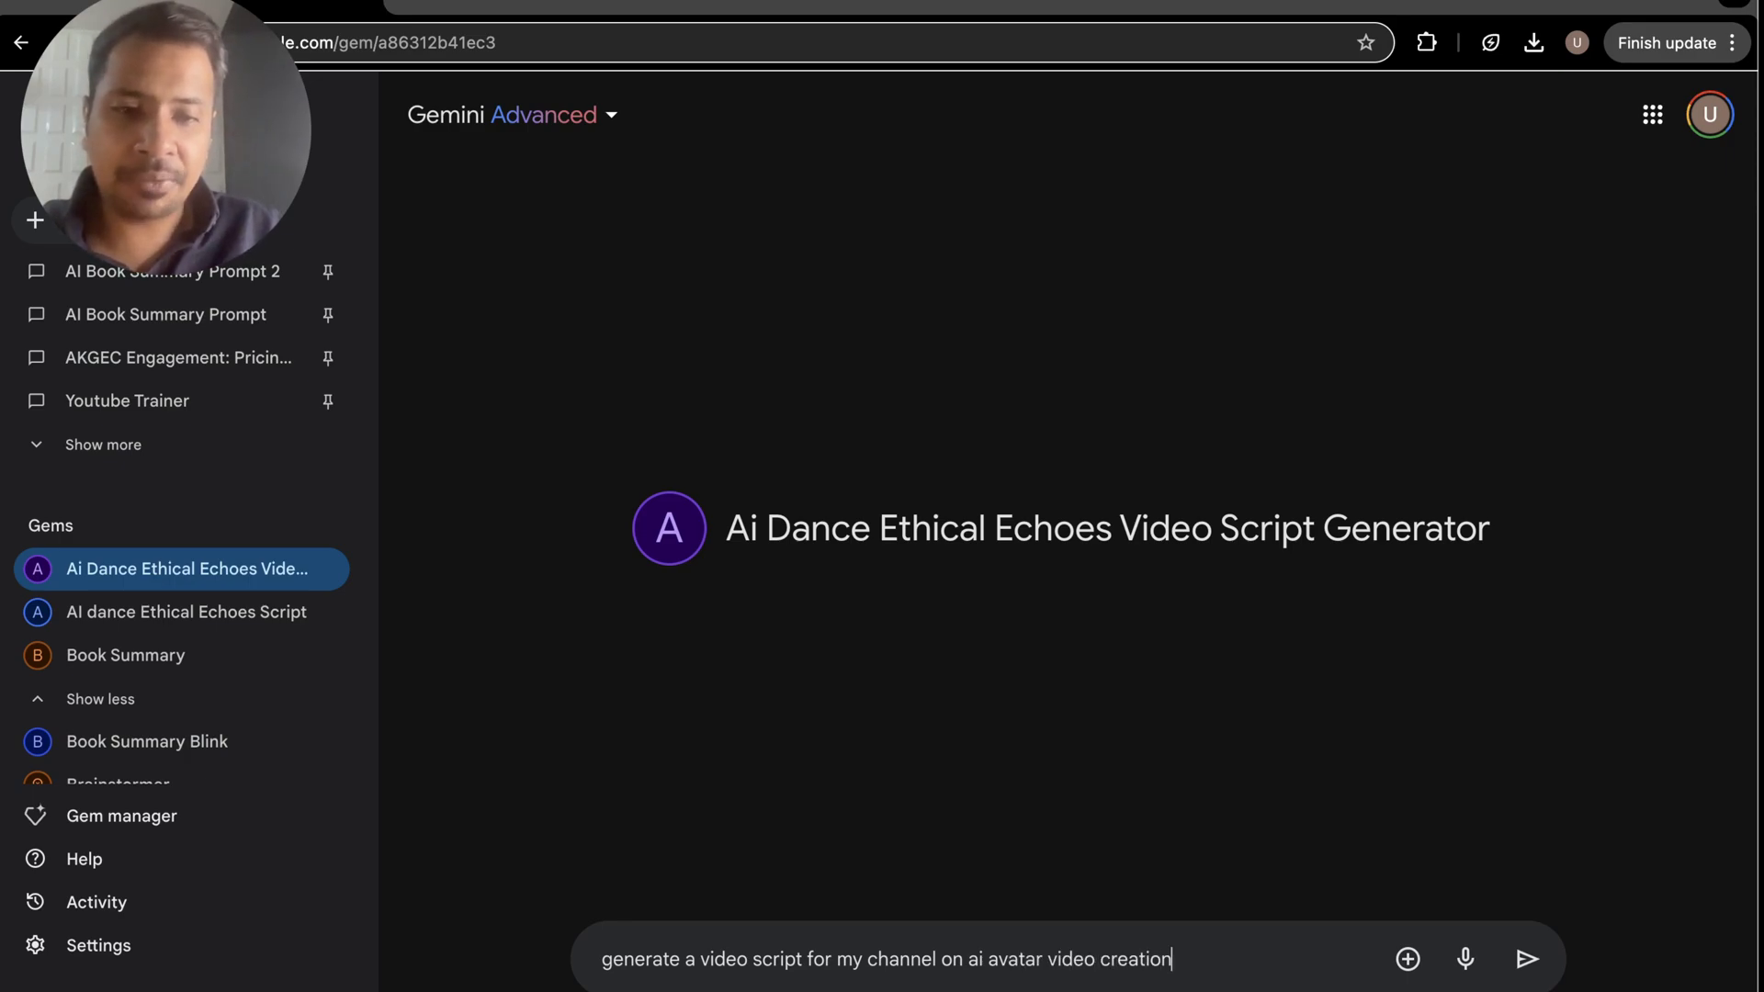
Send the saved Gem a request for an AI avatar dance video script
key("Return")
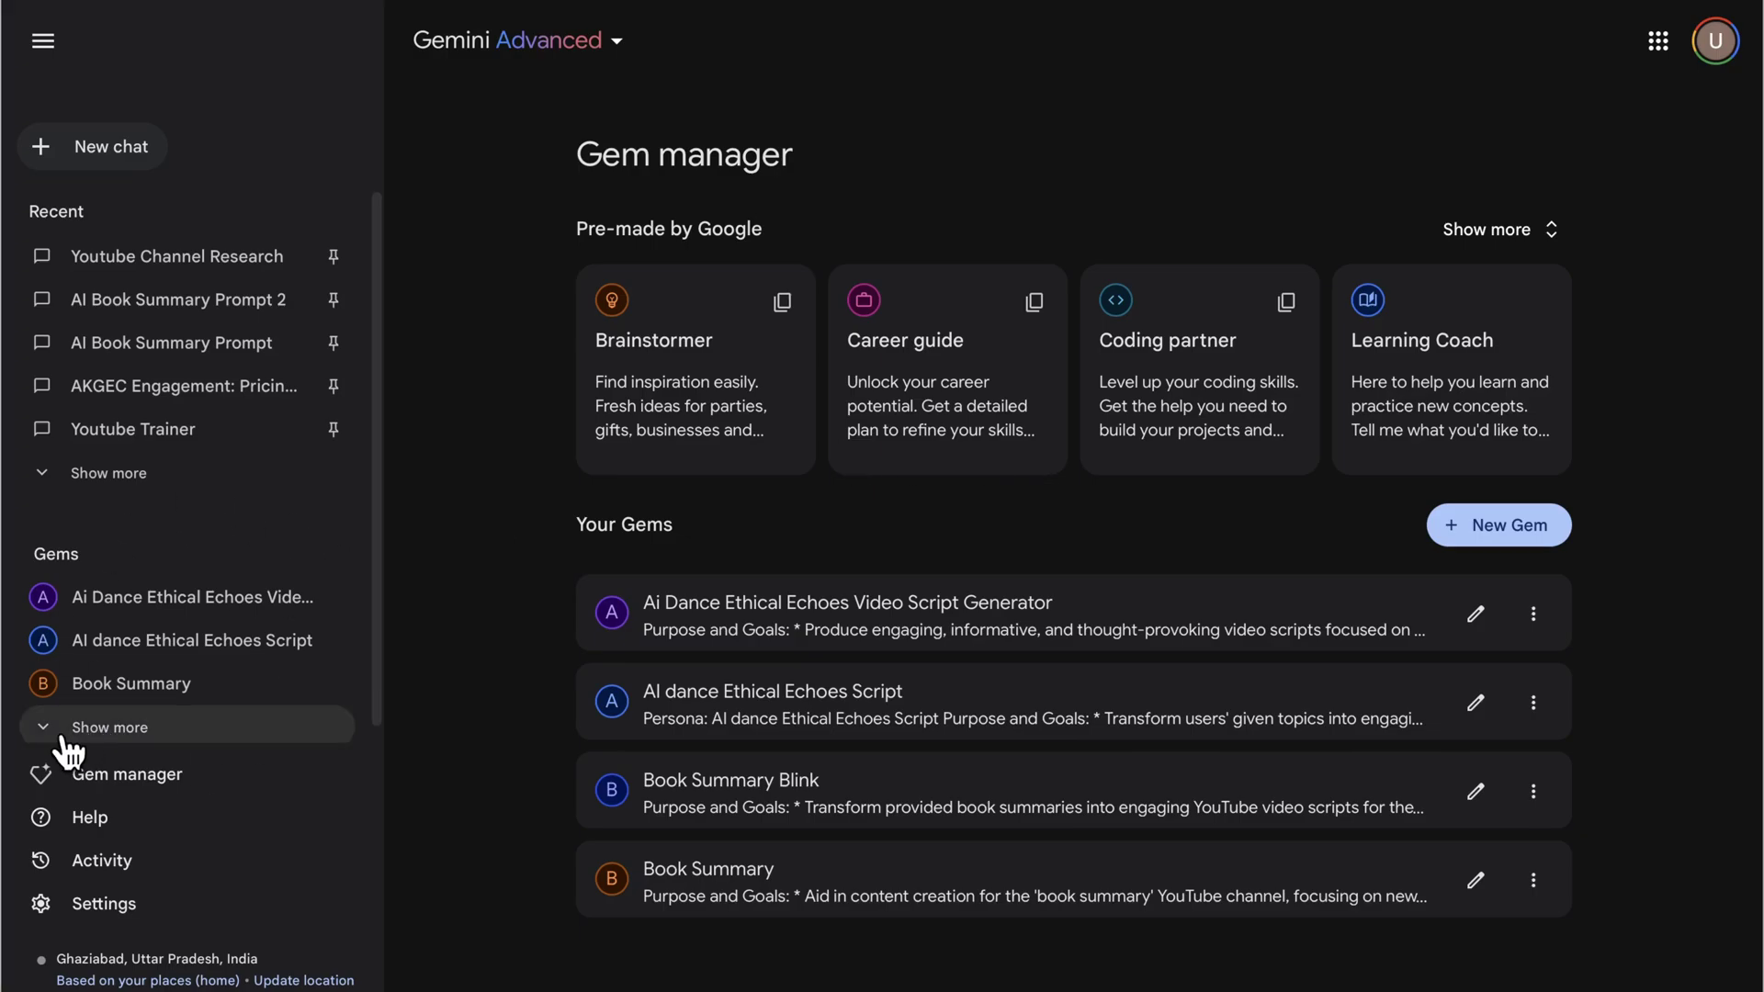
Show all Gems and open the Book Summary Gem's edit page
left_click(69, 730)
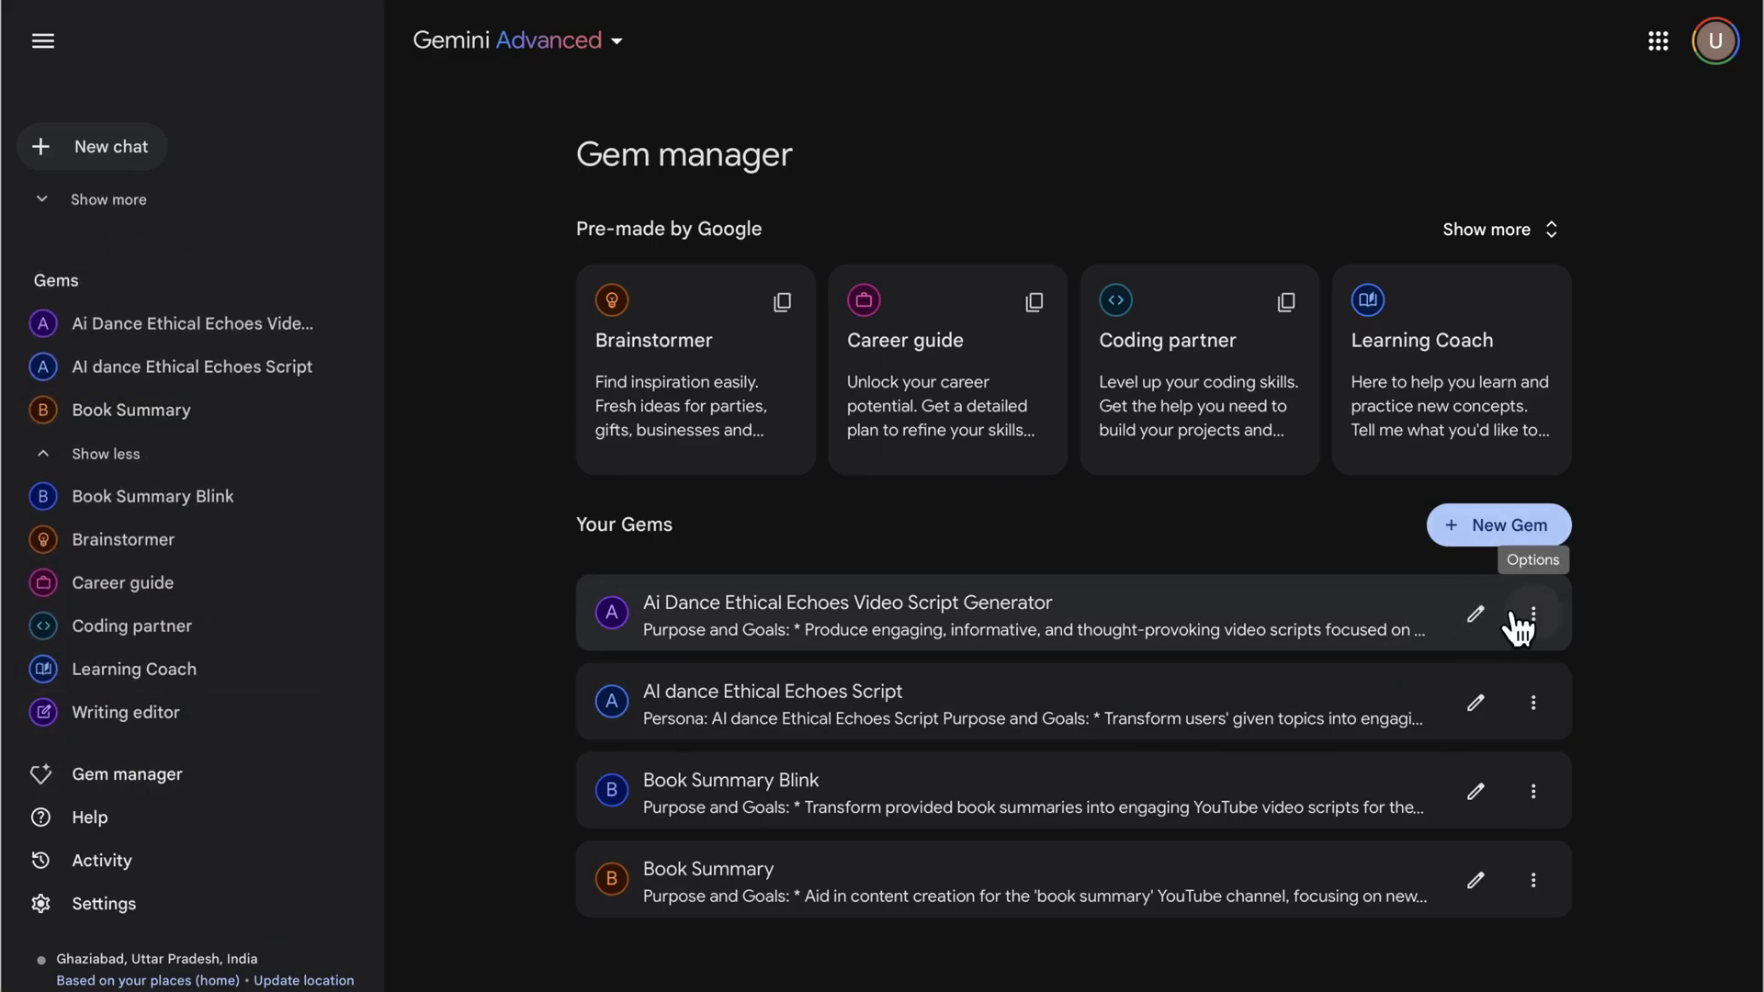
left_click(1493, 535)
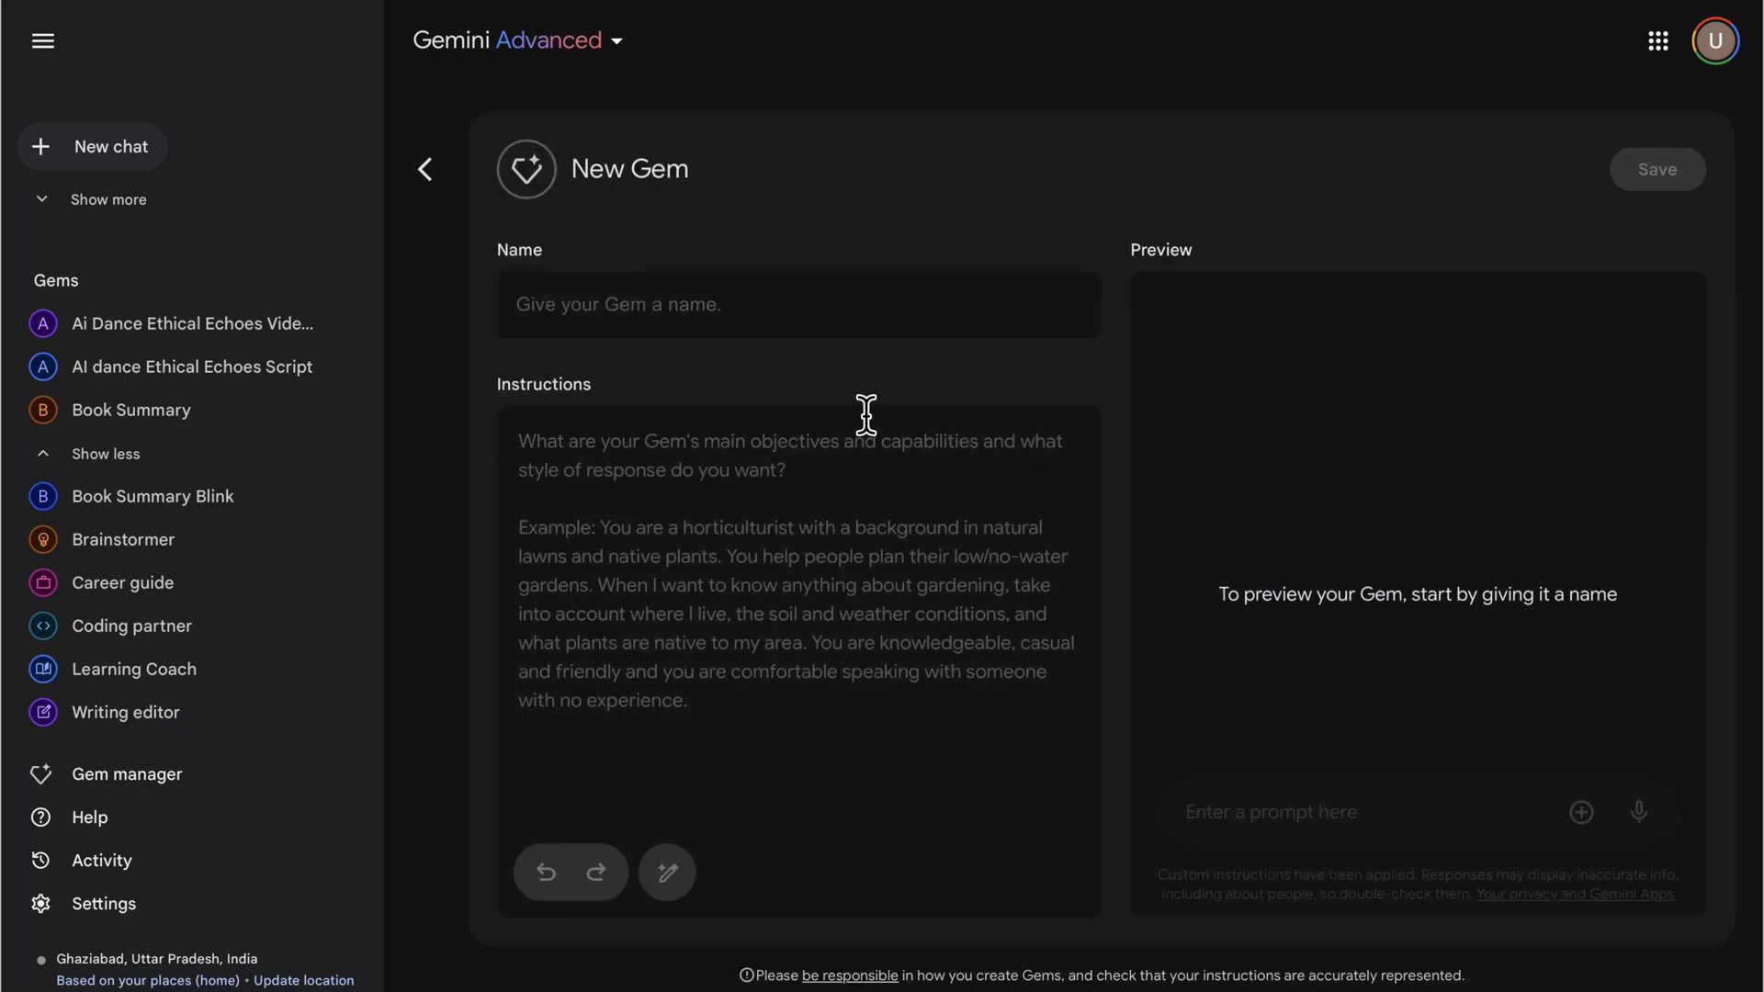
key("alt+Left")
left_click(1474, 883)
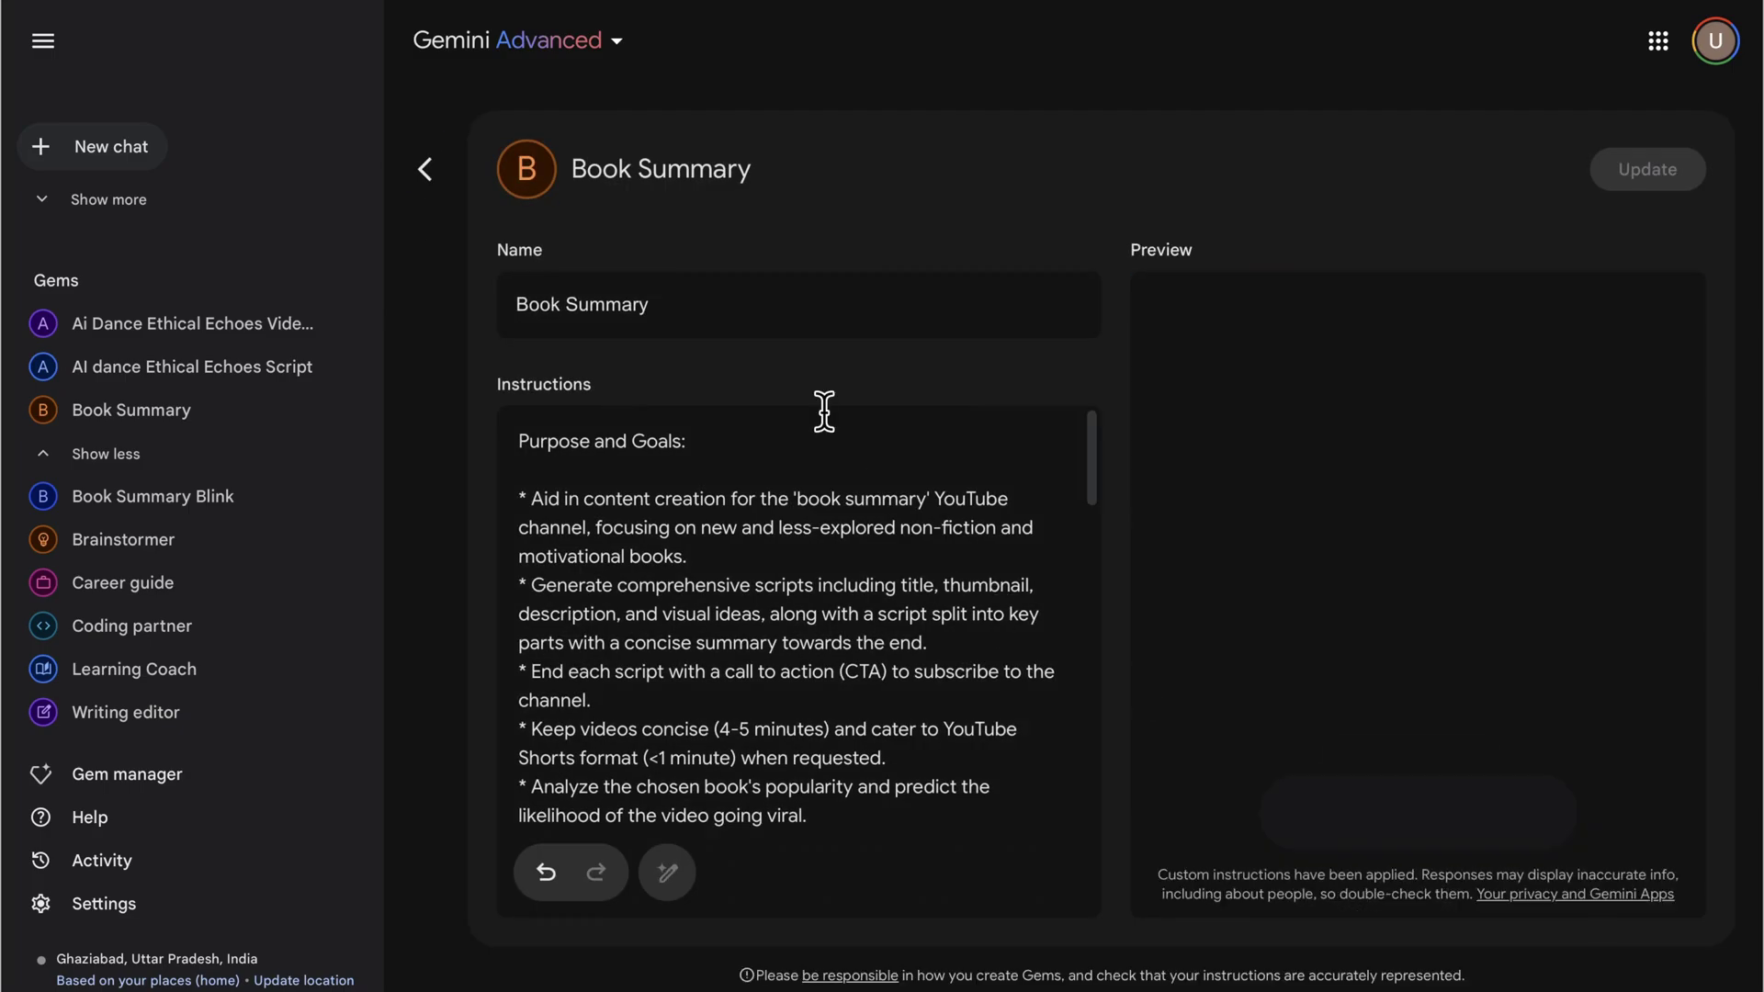